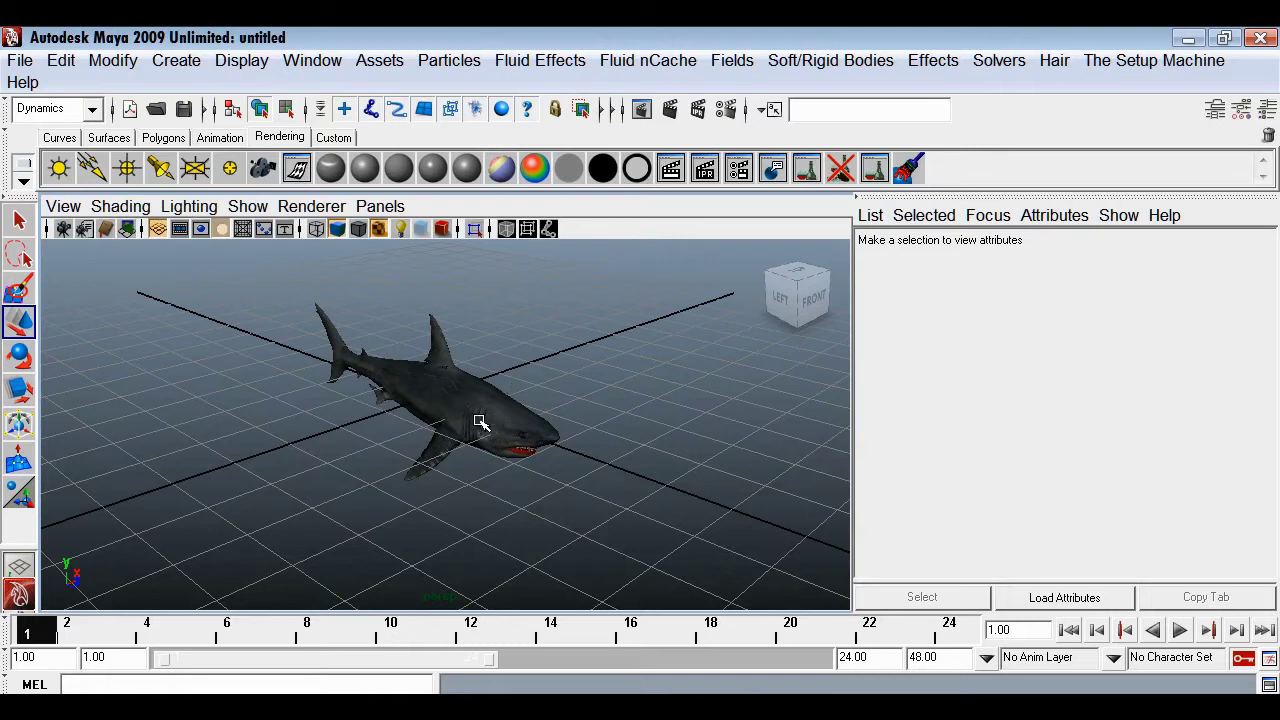
Freeze the shark mesh's transformations and center its pivot
{"action": "left_click", "coordinate": [480, 422]}
{"action": "left_click", "coordinate": [113, 60]}
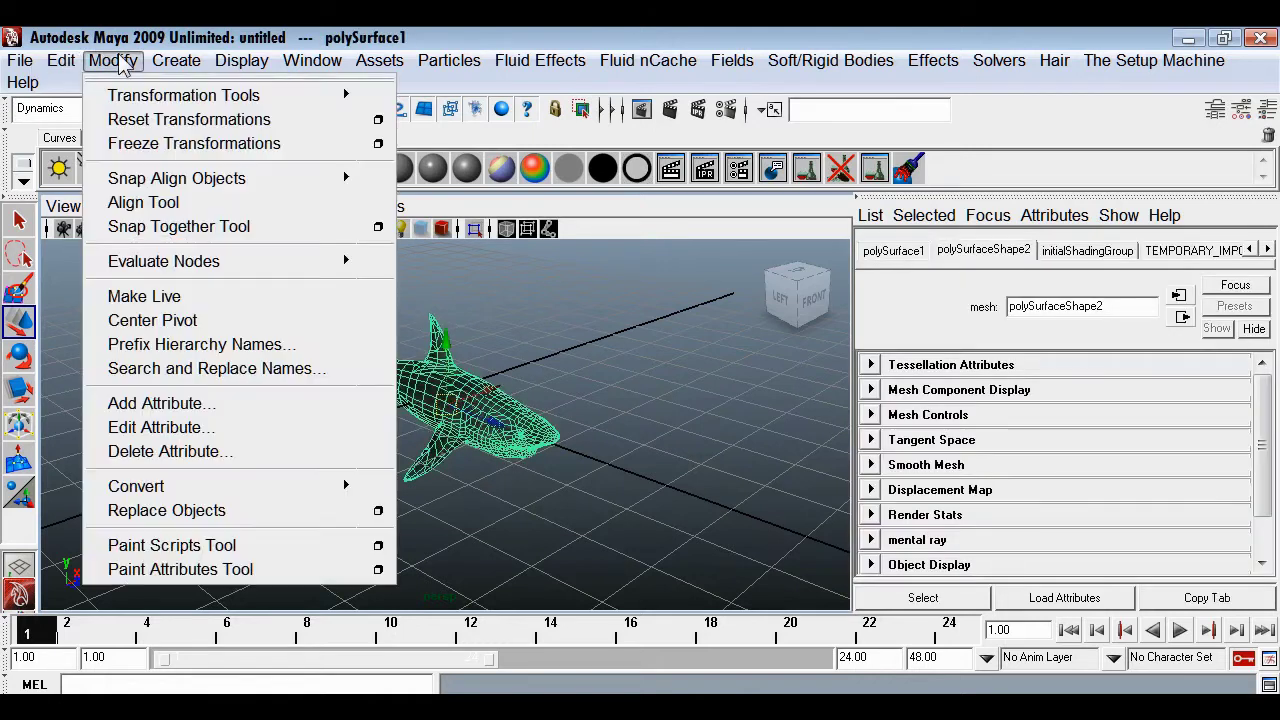
{"action": "left_click", "coordinate": [133, 144]}
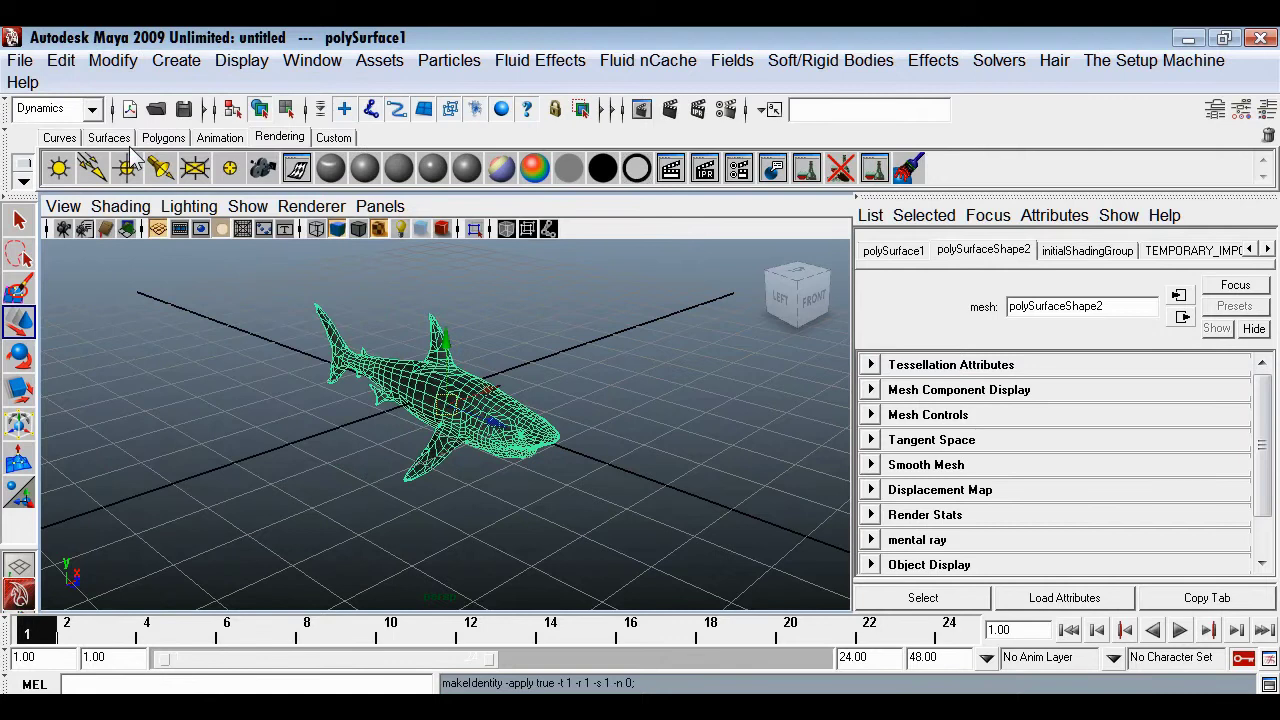
{"action": "left_click", "coordinate": [110, 61]}
{"action": "left_click", "coordinate": [125, 320]}
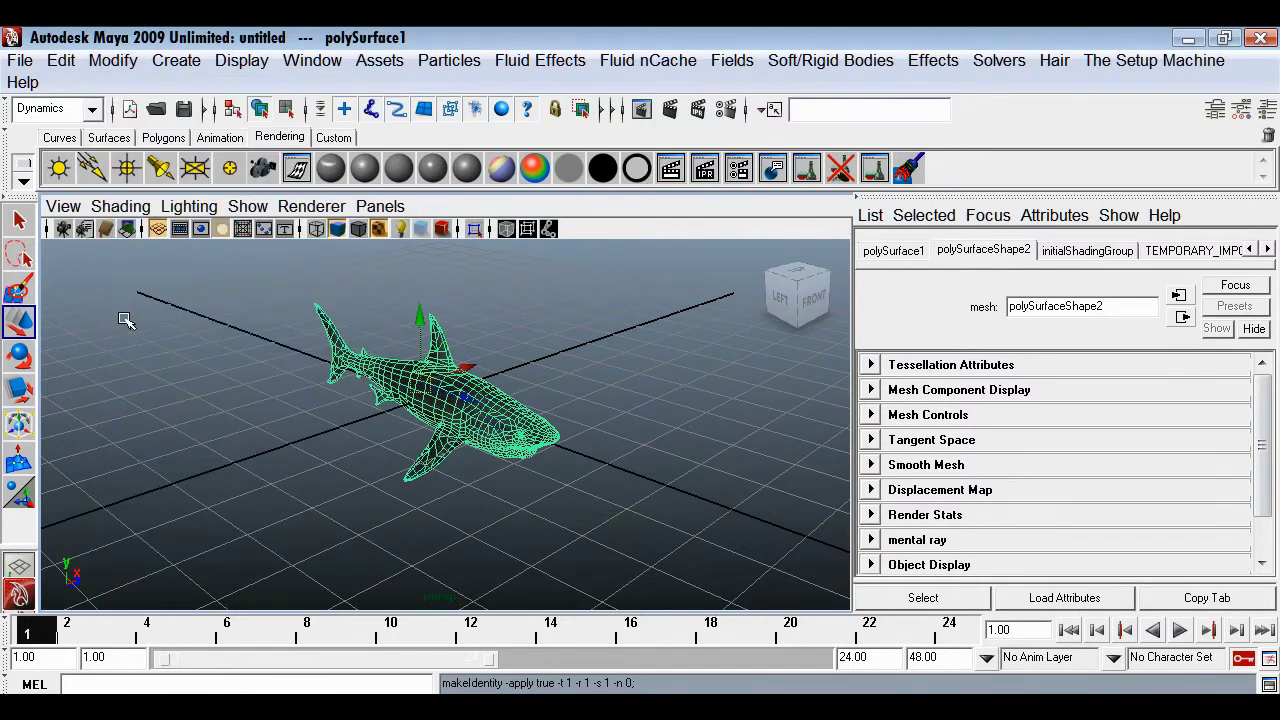
Delete the construction history of the selected shark mesh
{"action": "left_click", "coordinate": [61, 60]}
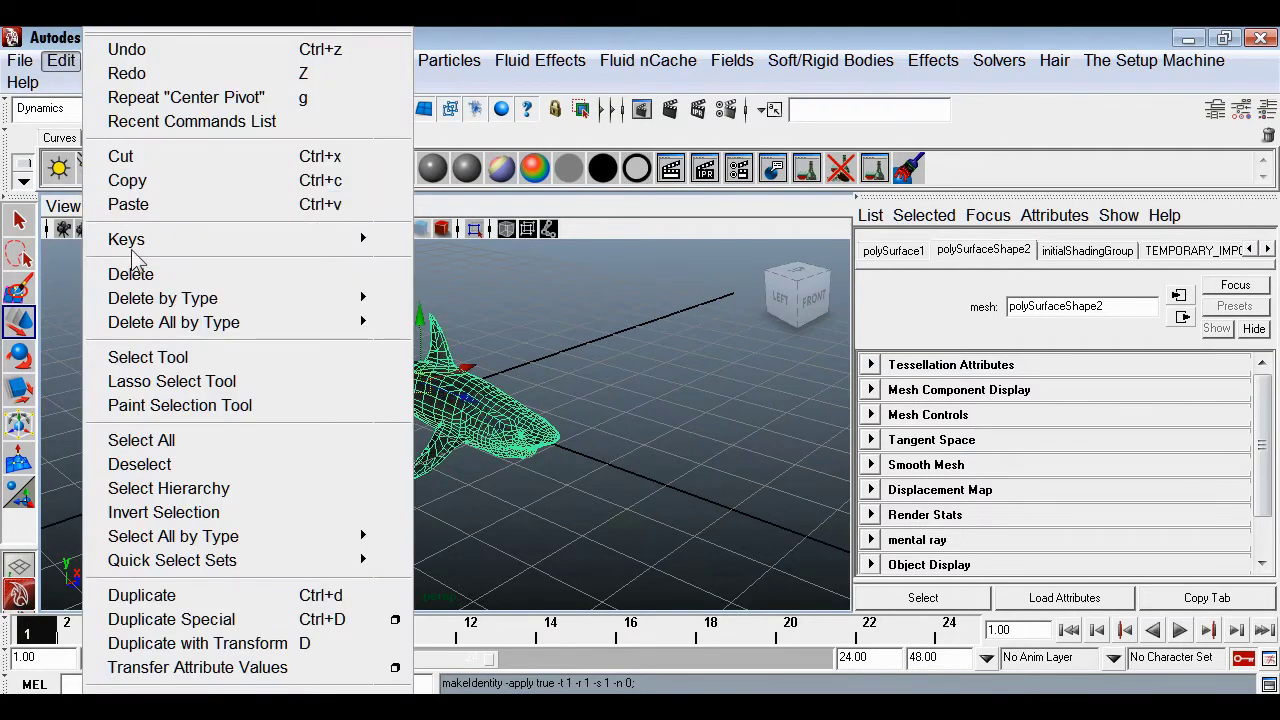
{"action": "mouse_move", "coordinate": [357, 298]}
{"action": "left_click", "coordinate": [451, 305]}
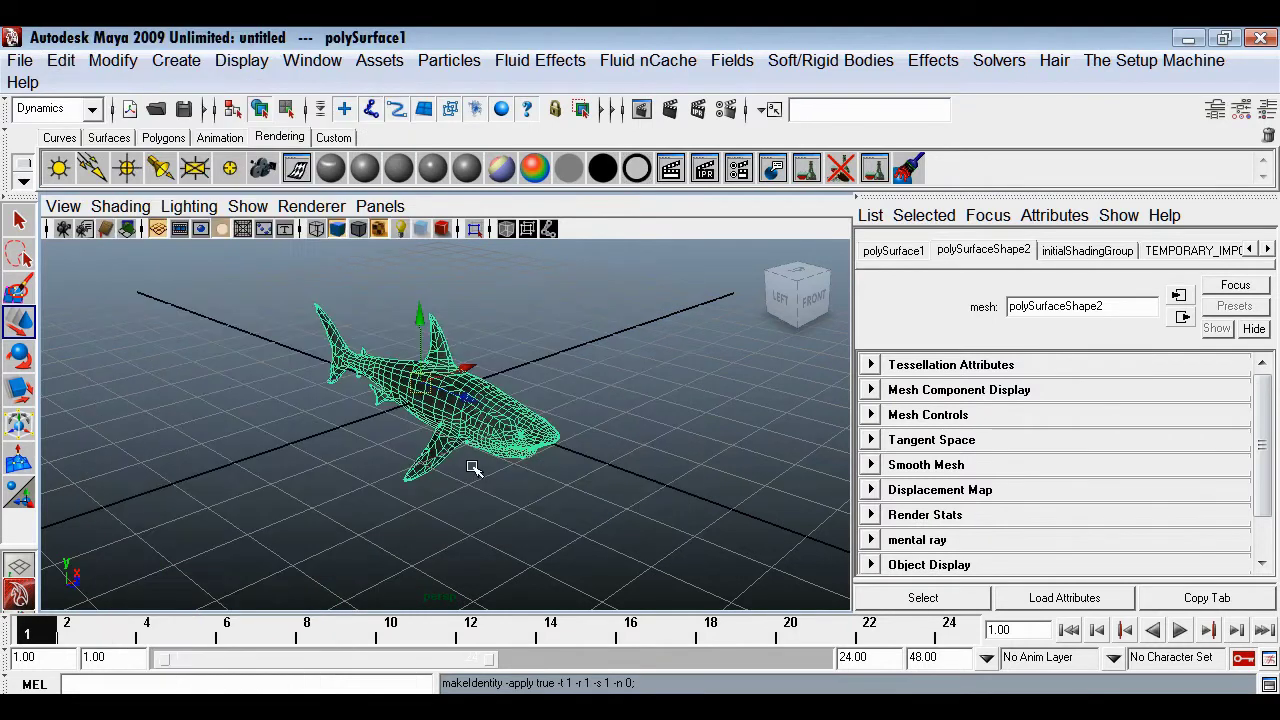
Display the shark's transform channels and set its Rotate Y to 90
{"action": "key", "text": "ctrl+a"}
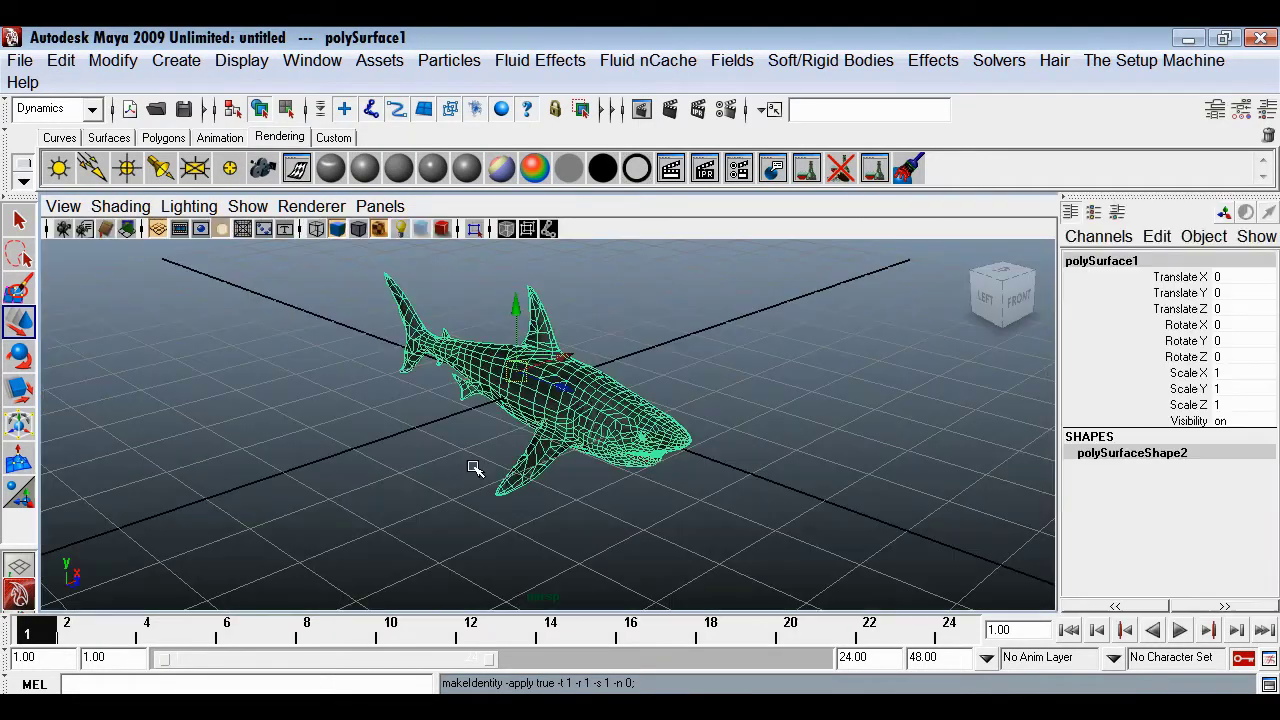
{"action": "left_click_drag", "start_coordinate": [650, 486], "coordinate": [307, 598], "text": "alt"}
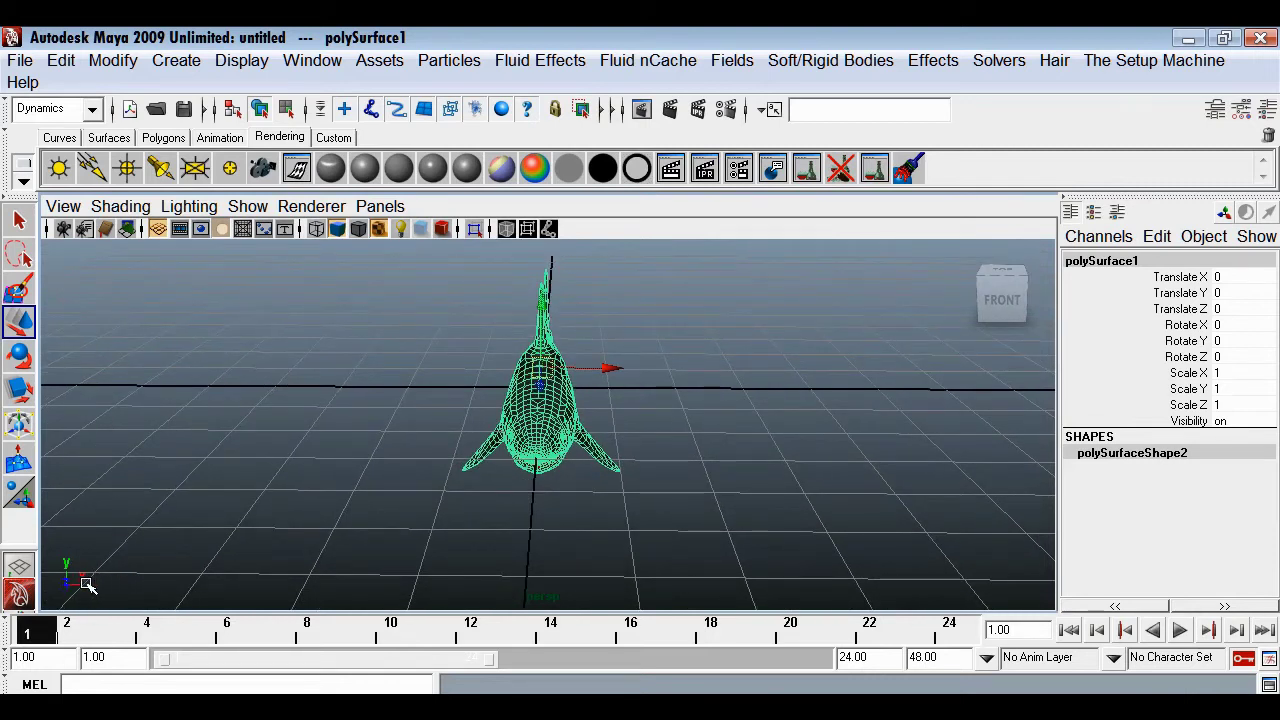
{"action": "left_click_drag", "start_coordinate": [494, 445], "coordinate": [517, 415], "text": "alt"}
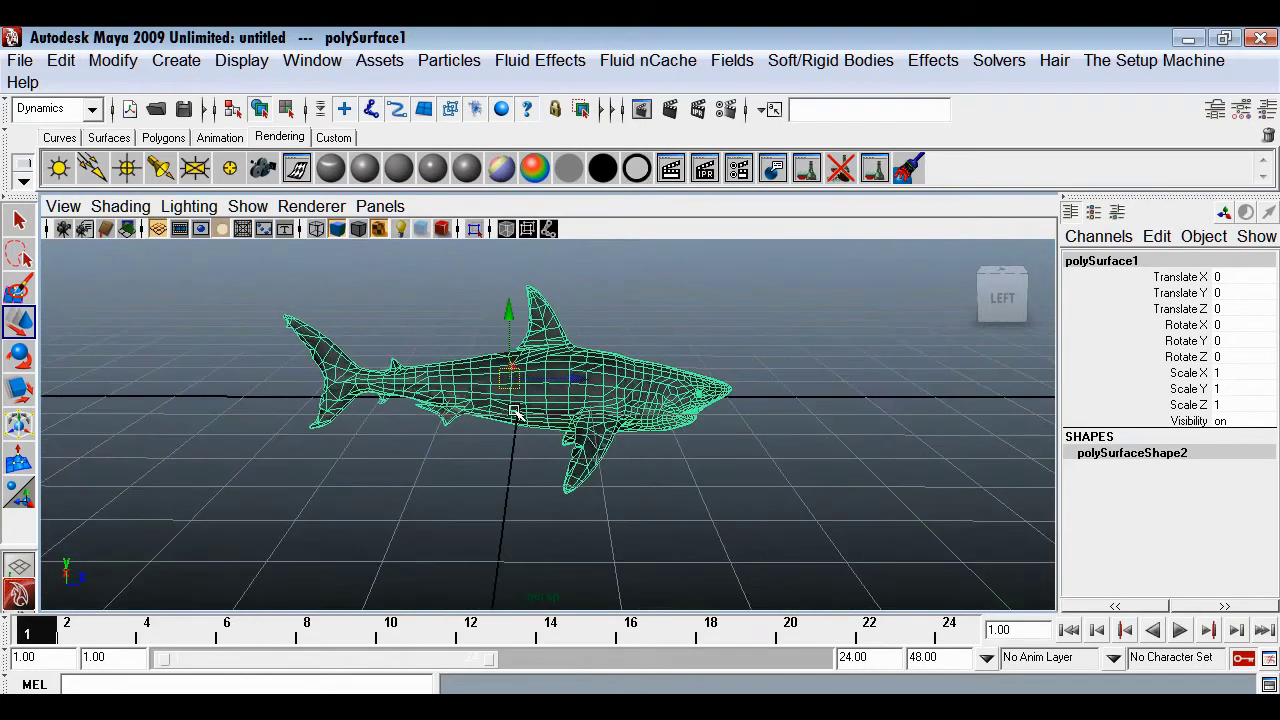
{"action": "mouse_move", "coordinate": [600, 395]}
{"action": "left_mouse_down", "text": "alt"}
{"action": "mouse_move", "coordinate": [560, 340]}
{"action": "mouse_move", "coordinate": [463, 397]}
{"action": "mouse_move", "coordinate": [565, 408]}
{"action": "mouse_move", "coordinate": [605, 387]}
{"action": "left_mouse_up", "text": "alt"}
{"action": "key", "text": "e"}
{"action": "left_click", "coordinate": [1240, 341]}
{"action": "type", "text": "9"}
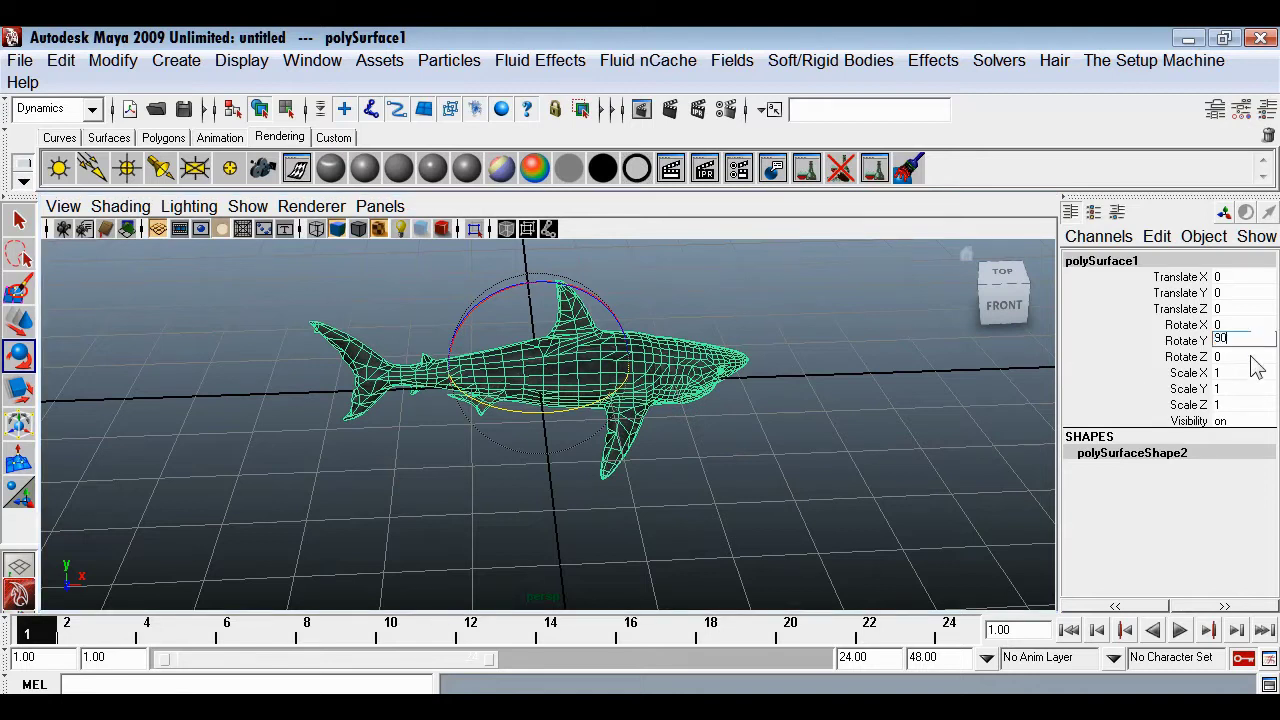
{"action": "type", "text": "0"}
{"action": "key", "text": "Return"}
Freeze the rotated shark's transformations
{"action": "middle_click_drag", "start_coordinate": [714, 532], "coordinate": [665, 545], "text": "alt"}
{"action": "left_click", "coordinate": [113, 60]}
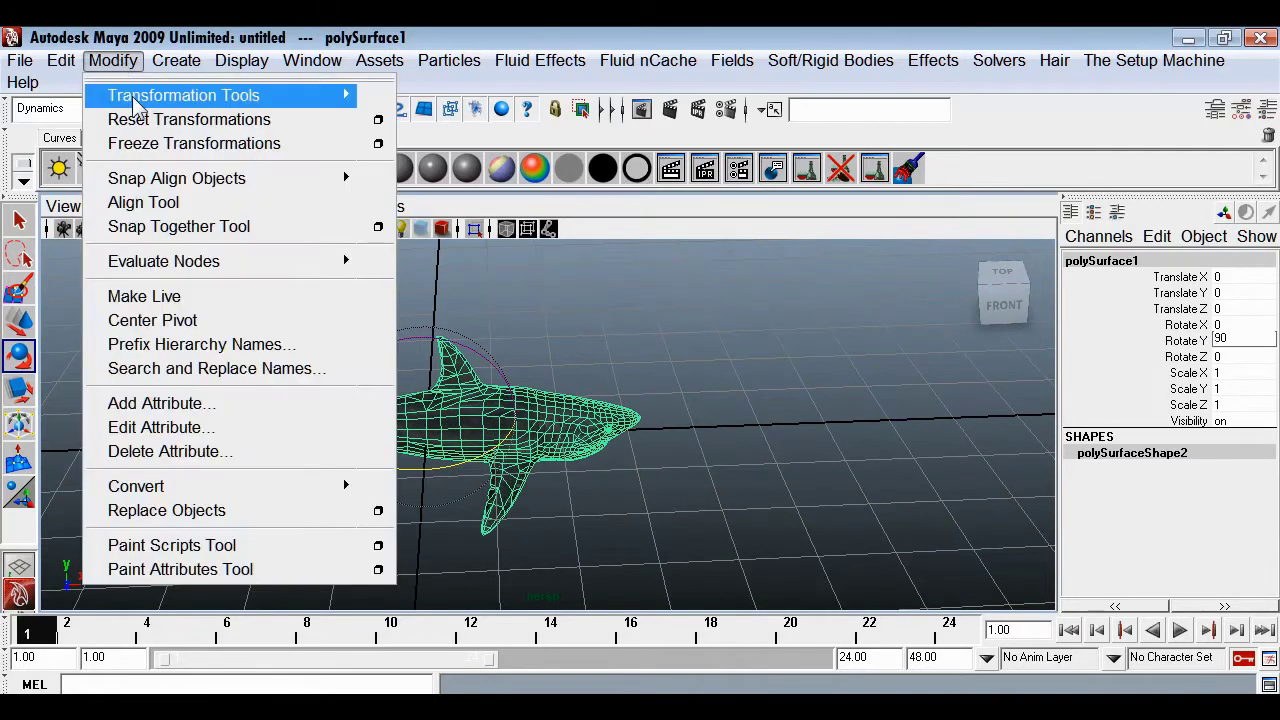
{"action": "left_click", "coordinate": [137, 140]}
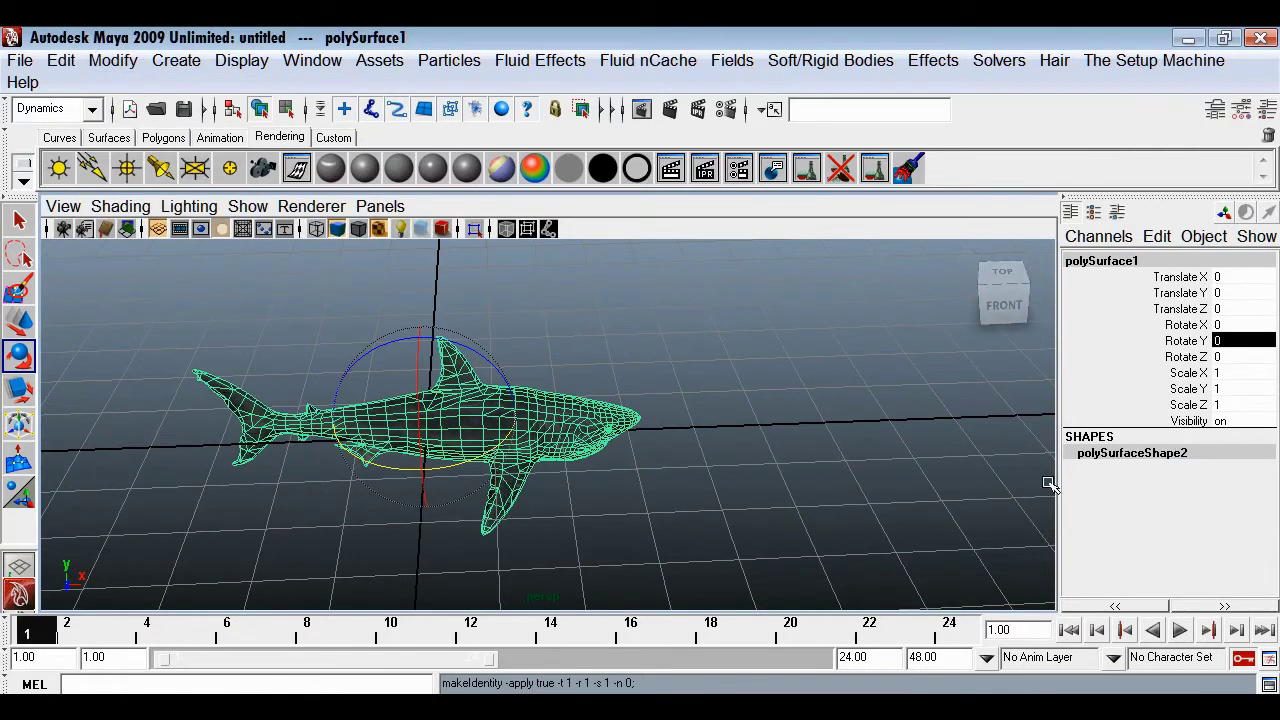
Switch to the Animation menu set and apply a nonlinear Sine deformer to the shark
{"action": "left_click", "coordinate": [623, 523]}
{"action": "mouse_move", "coordinate": [623, 523]}
{"action": "left_mouse_down", "text": "alt"}
{"action": "mouse_move", "coordinate": [606, 534]}
{"action": "mouse_move", "coordinate": [531, 514]}
{"action": "left_mouse_up", "text": "alt"}
{"action": "left_click", "coordinate": [558, 419]}
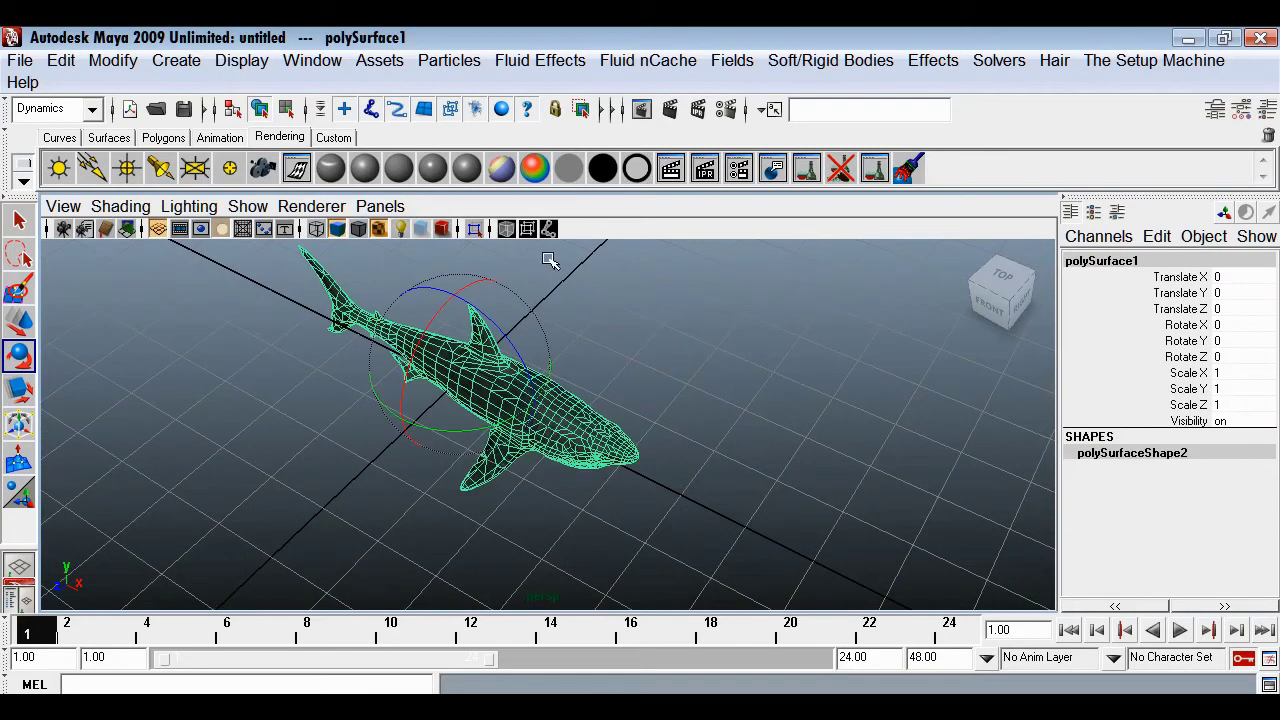
{"action": "left_click", "coordinate": [84, 110]}
{"action": "left_click", "coordinate": [74, 139]}
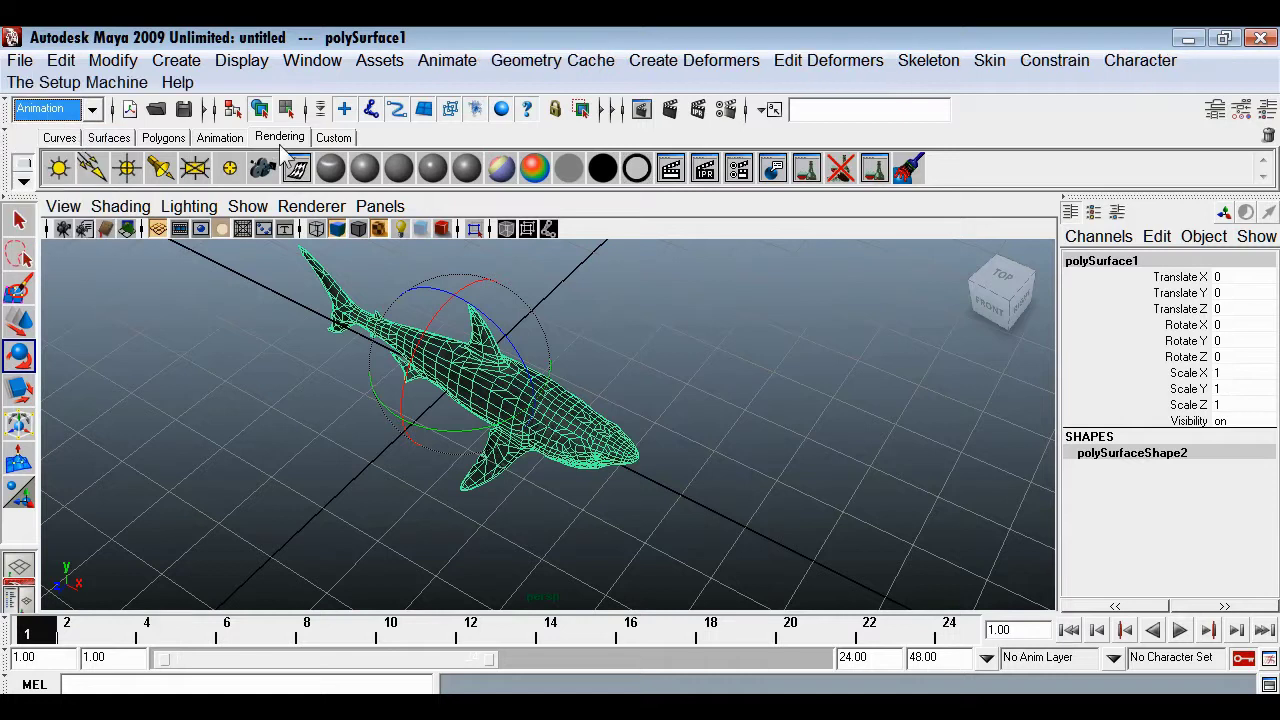
{"action": "left_click", "coordinate": [665, 64]}
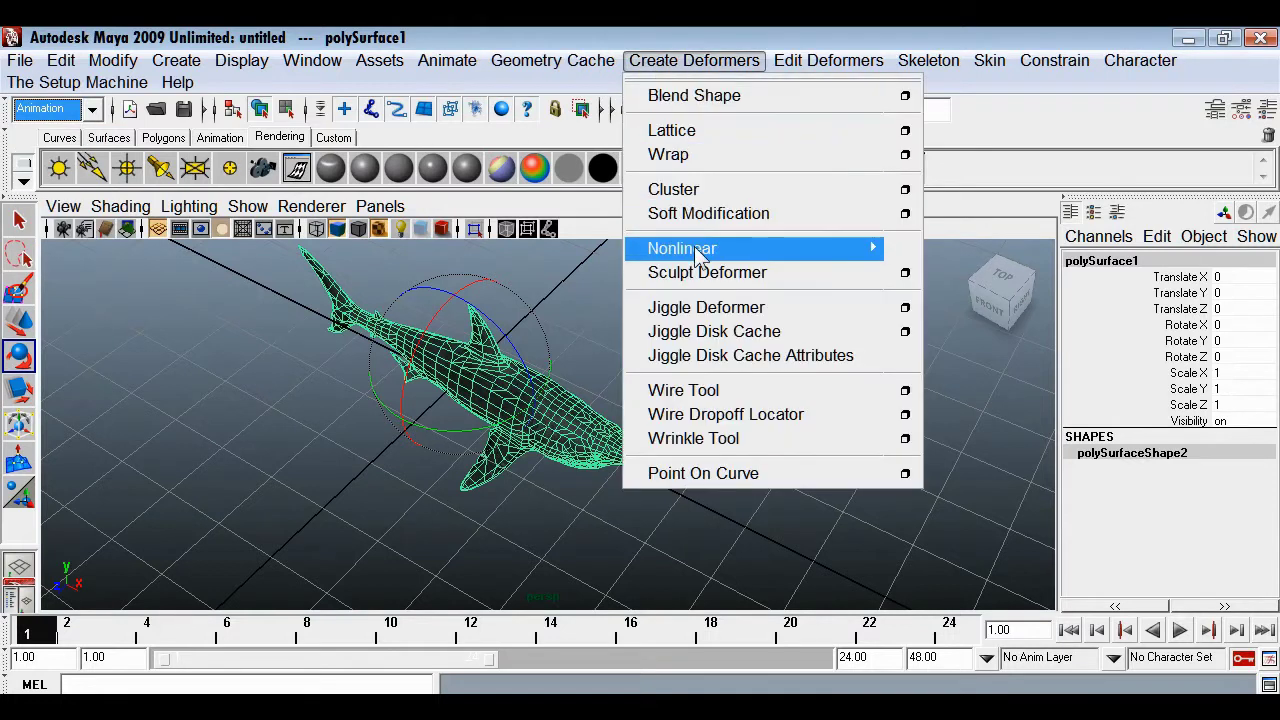
{"action": "mouse_move", "coordinate": [700, 250]}
{"action": "left_click", "coordinate": [925, 306]}
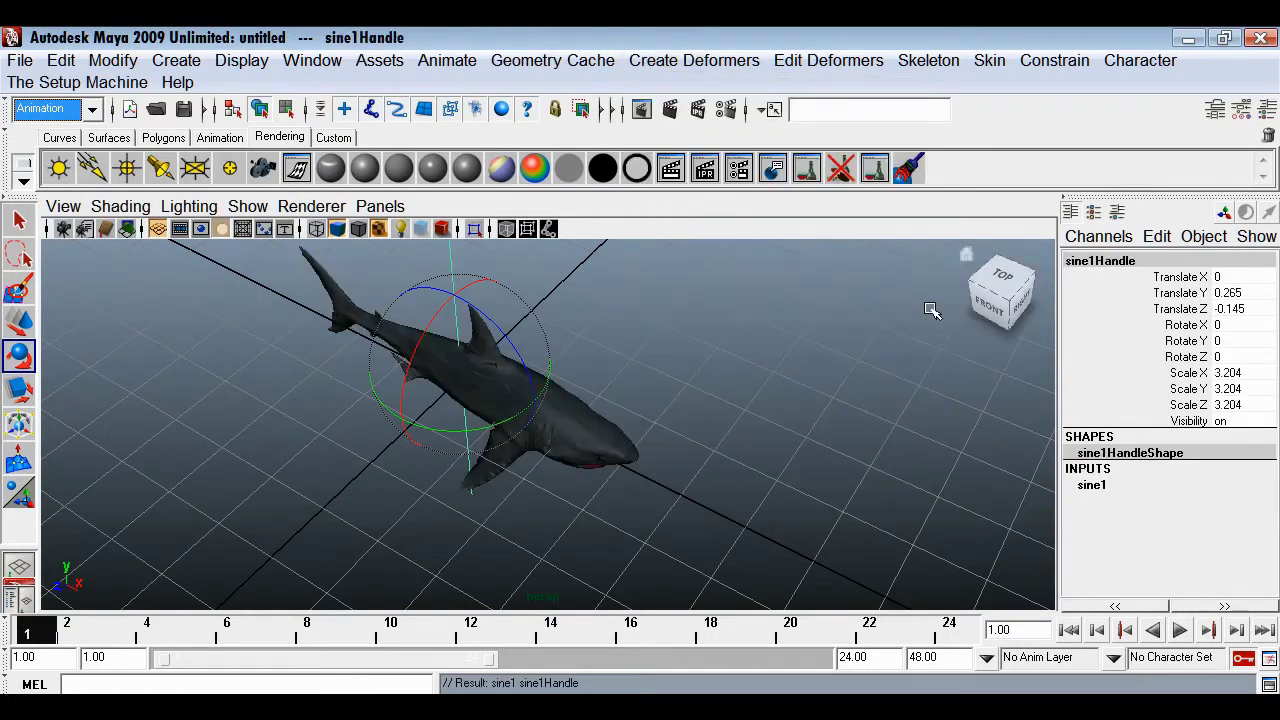
Rotate the sine deformer handle along the shark's body by setting its Rotate Z to 90
{"action": "left_click_drag", "start_coordinate": [854, 440], "coordinate": [529, 477], "text": "alt"}
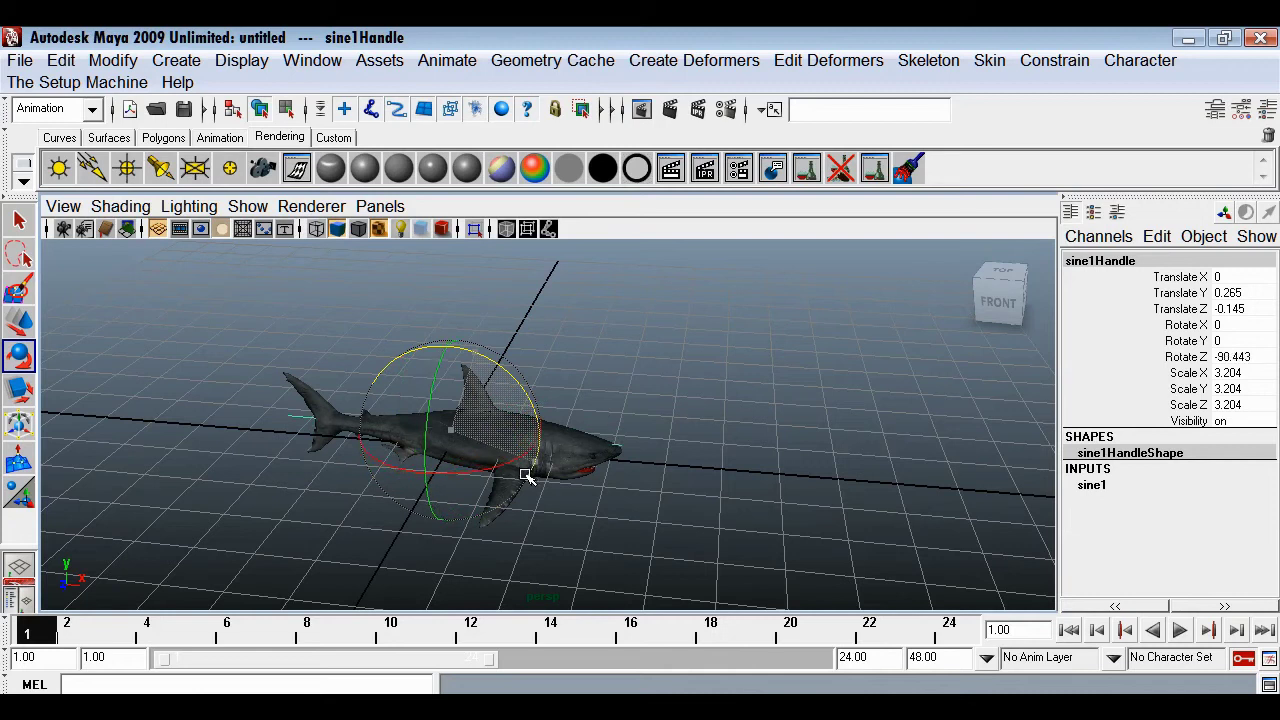
{"action": "double_click", "coordinate": [1238, 356]}
{"action": "type", "text": "90"}
Expand the sine1 input attributes and raise the deformer's amplitude to 0.09
{"action": "left_click_drag", "start_coordinate": [400, 450], "coordinate": [680, 495], "text": "alt"}
{"action": "left_click", "coordinate": [1105, 485]}
{"action": "left_click", "coordinate": [1075, 517]}
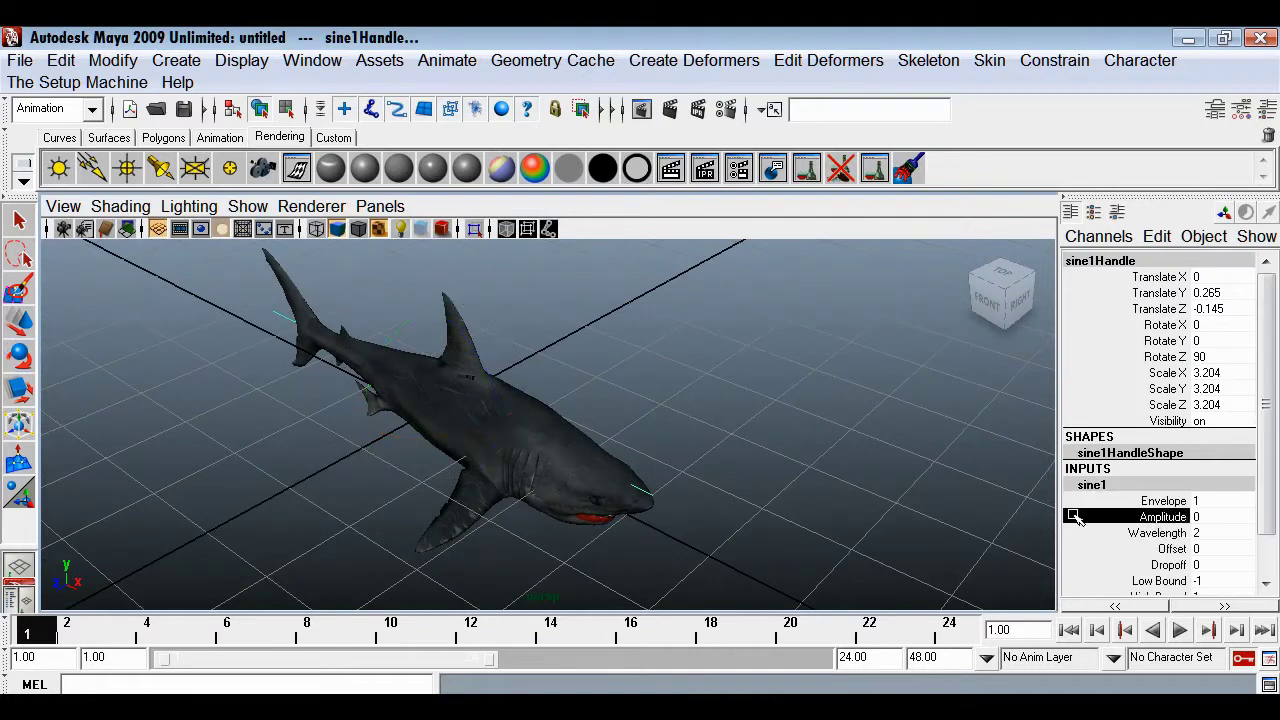
{"action": "middle_click_drag", "start_coordinate": [657, 508], "coordinate": [680, 510]}
{"action": "left_click_drag", "start_coordinate": [727, 542], "coordinate": [588, 549], "text": "alt"}
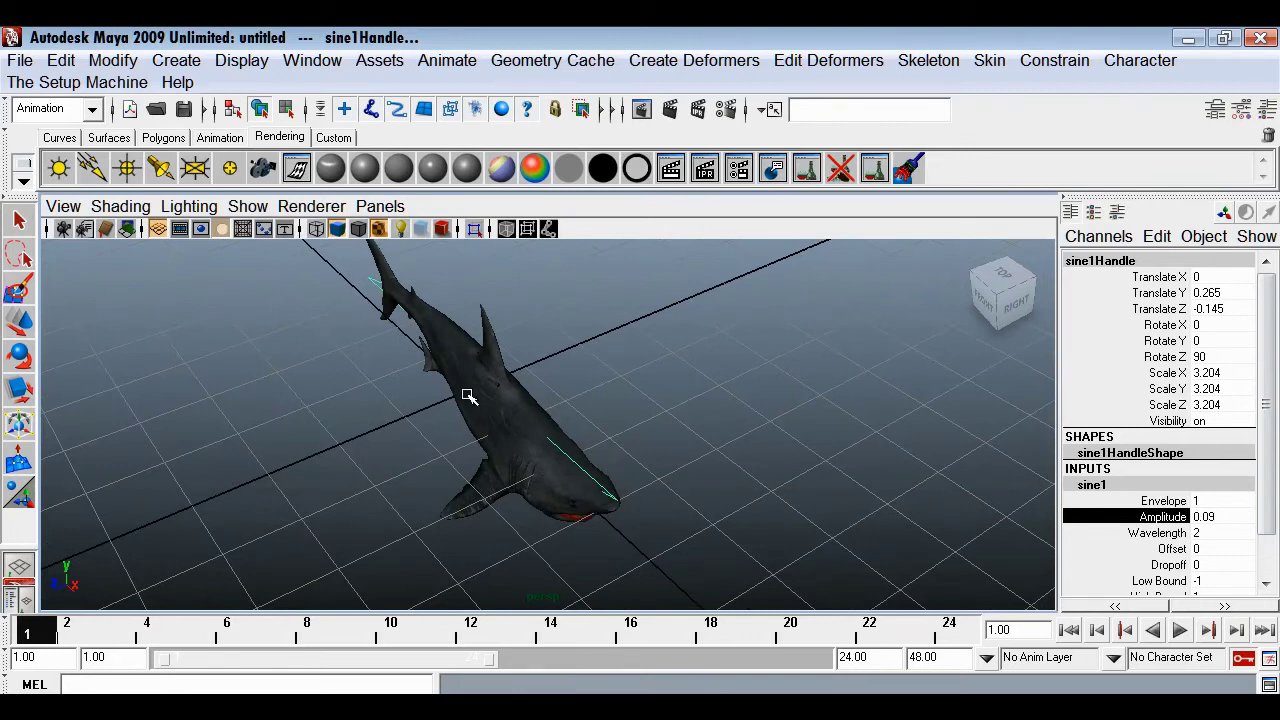
{"action": "left_click_drag", "start_coordinate": [492, 527], "coordinate": [540, 504], "text": "alt"}
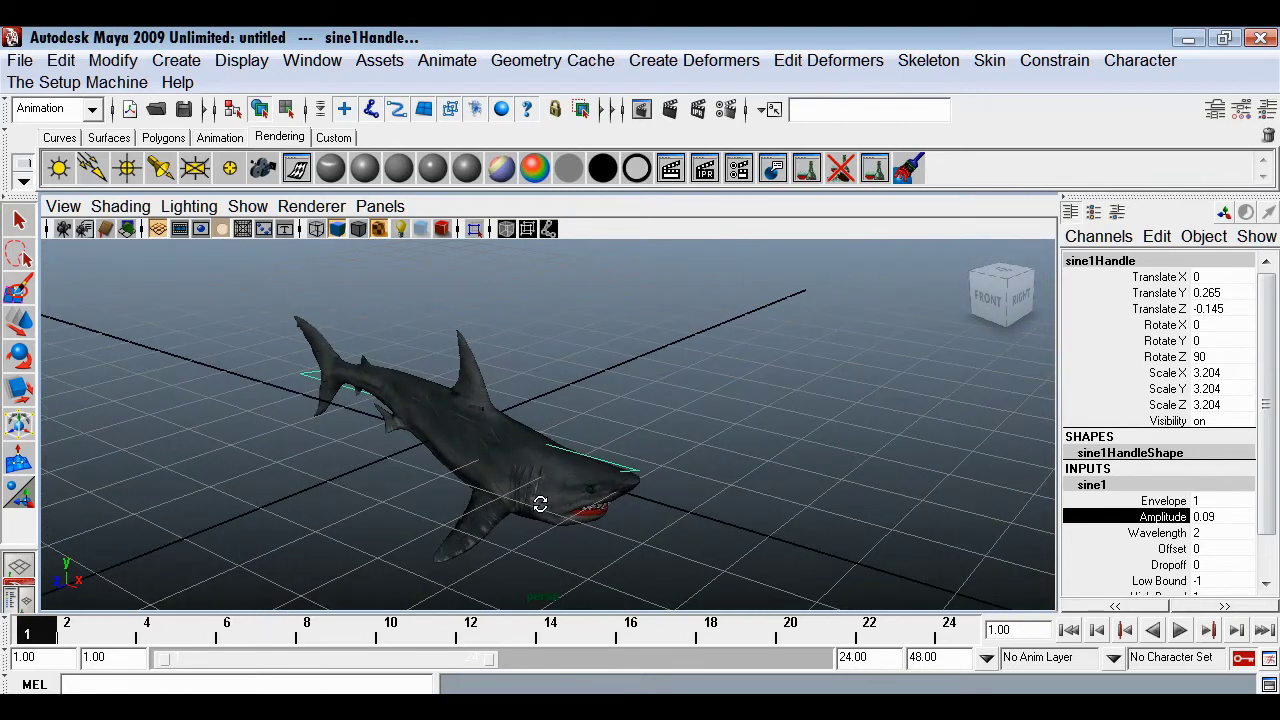
Set the sine handle's Rotate Y to 90 so the wave bends the shark sideways
{"action": "key", "text": "e"}
{"action": "left_click_drag", "start_coordinate": [380, 432], "coordinate": [460, 336]}
{"action": "double_click", "coordinate": [1212, 340]}
{"action": "type", "text": "9"}
{"action": "key", "text": "Return"}
Lower the sine amplitude to 0.08 and try out the wave motion by shifting the offset to -10
{"action": "left_click_drag", "start_coordinate": [659, 585], "coordinate": [527, 580], "text": "alt"}
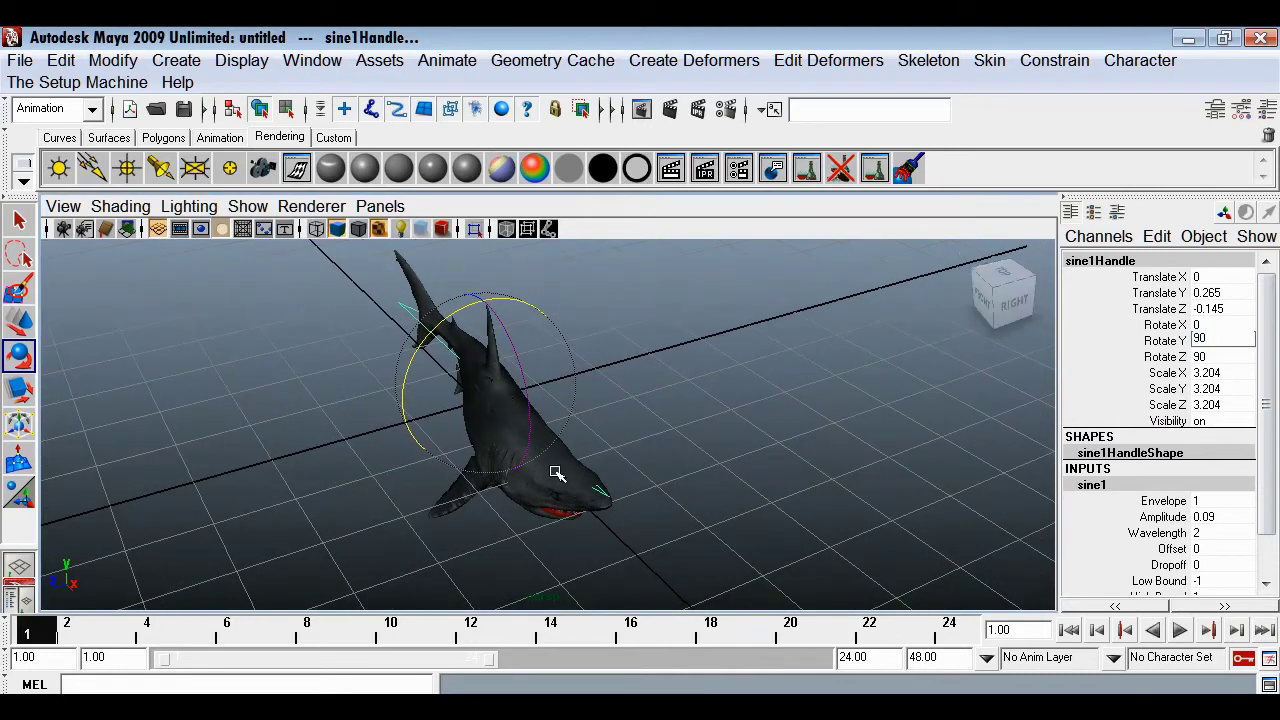
{"action": "left_click", "coordinate": [1163, 517]}
{"action": "middle_click_drag", "start_coordinate": [894, 514], "coordinate": [888, 511]}
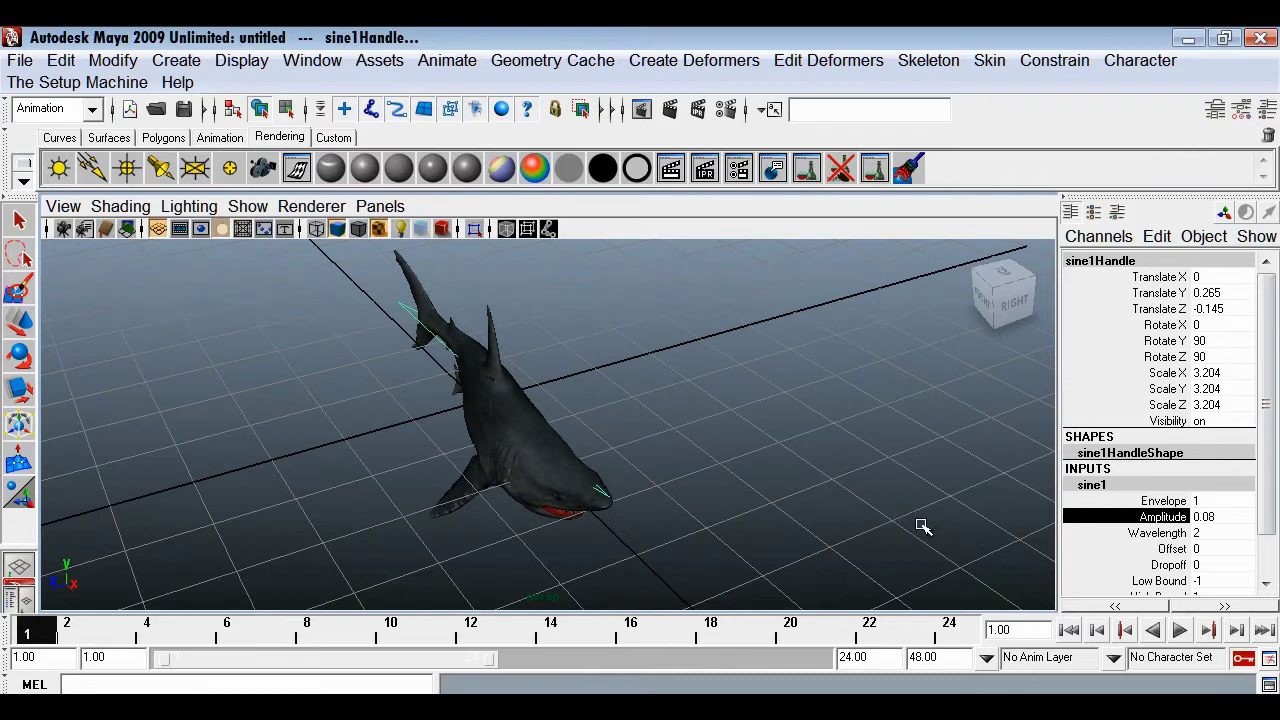
{"action": "left_click", "coordinate": [1171, 549]}
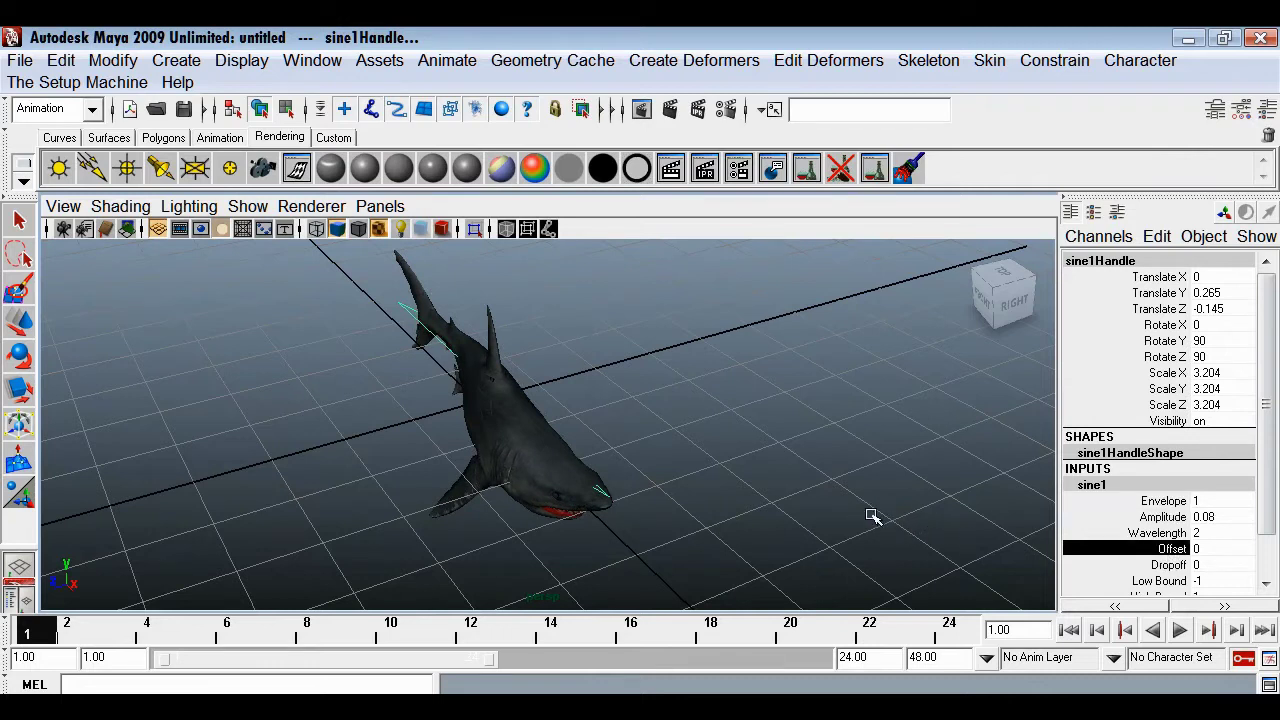
{"action": "middle_click_drag", "start_coordinate": [737, 506], "coordinate": [433, 568]}
Set the sine deformer's amplitude to 0.07
{"action": "left_click", "coordinate": [1222, 515]}
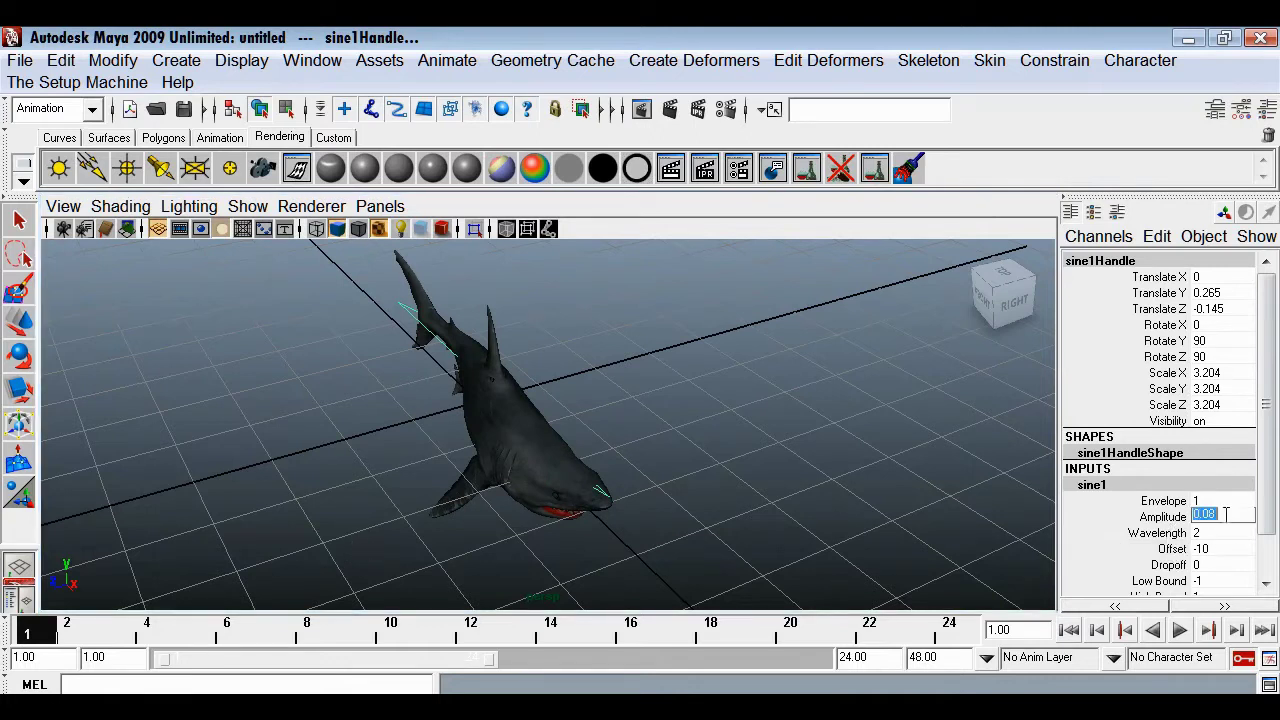
{"action": "type", "text": "0.07"}
{"action": "key", "text": "Return"}
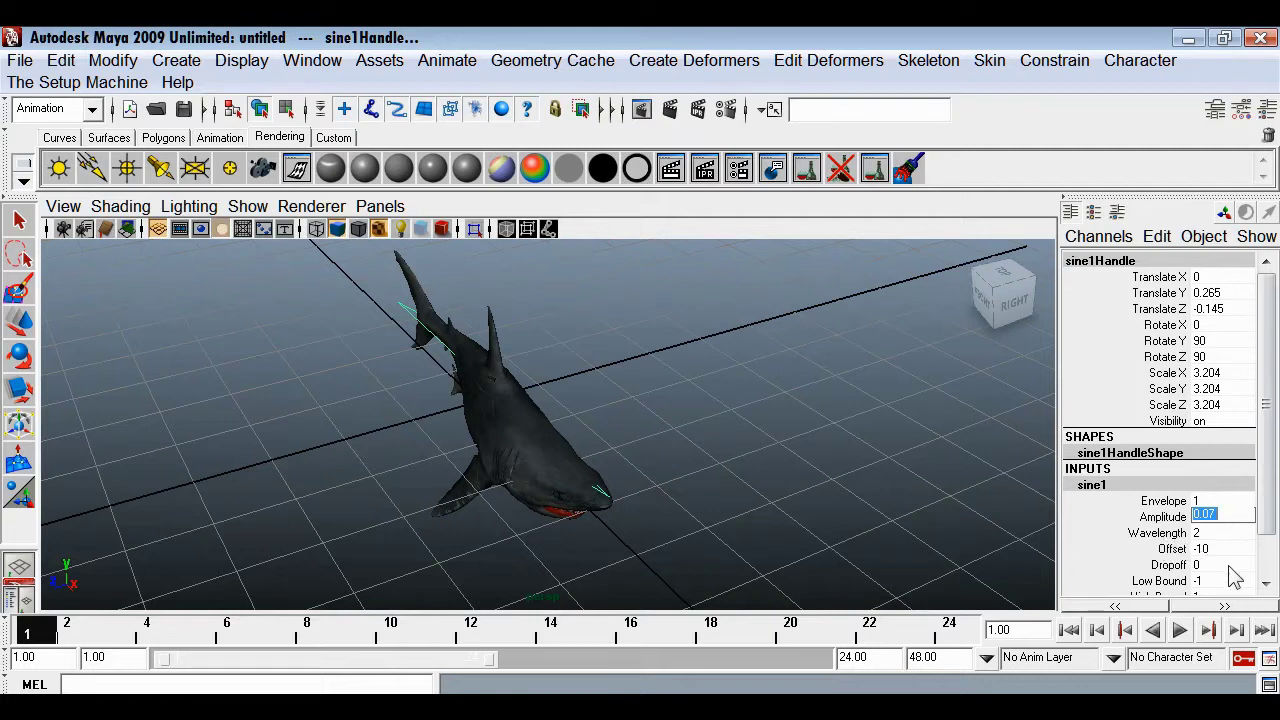
Open the Expression Editor for the sine deformer and choose the offset attribute of sine1
{"action": "left_click", "coordinate": [1170, 549]}
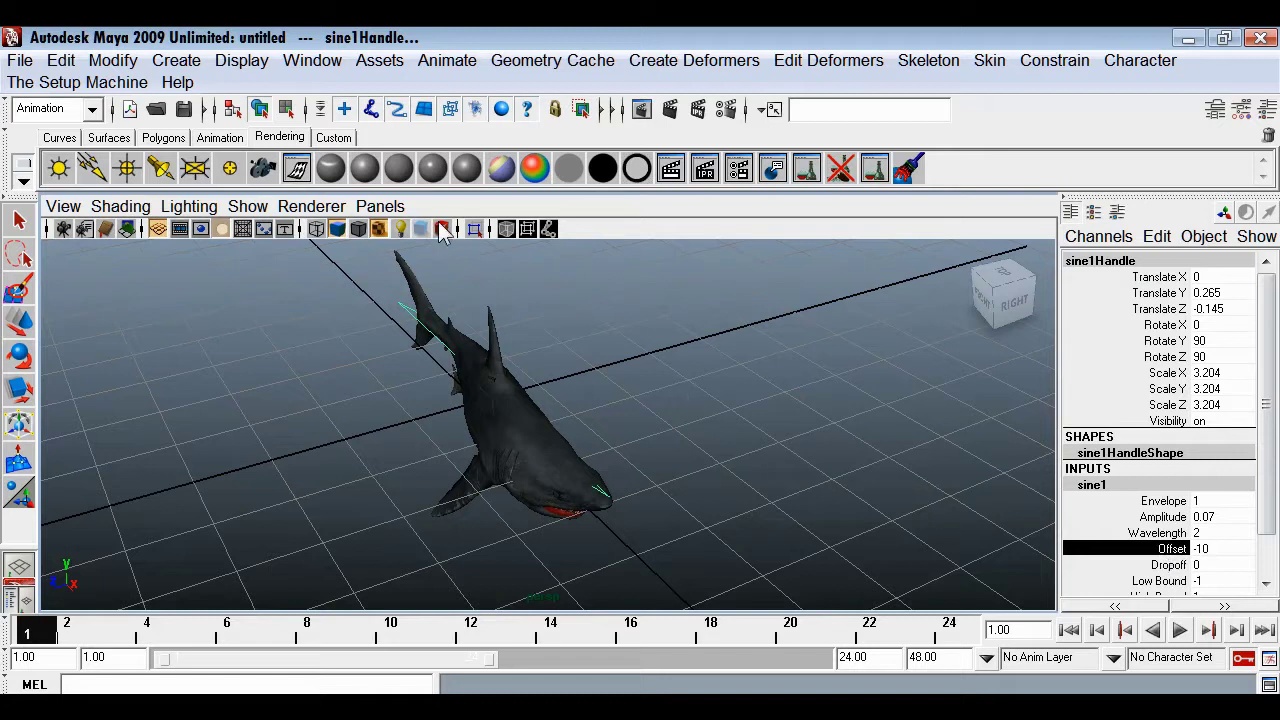
{"action": "left_click", "coordinate": [316, 60]}
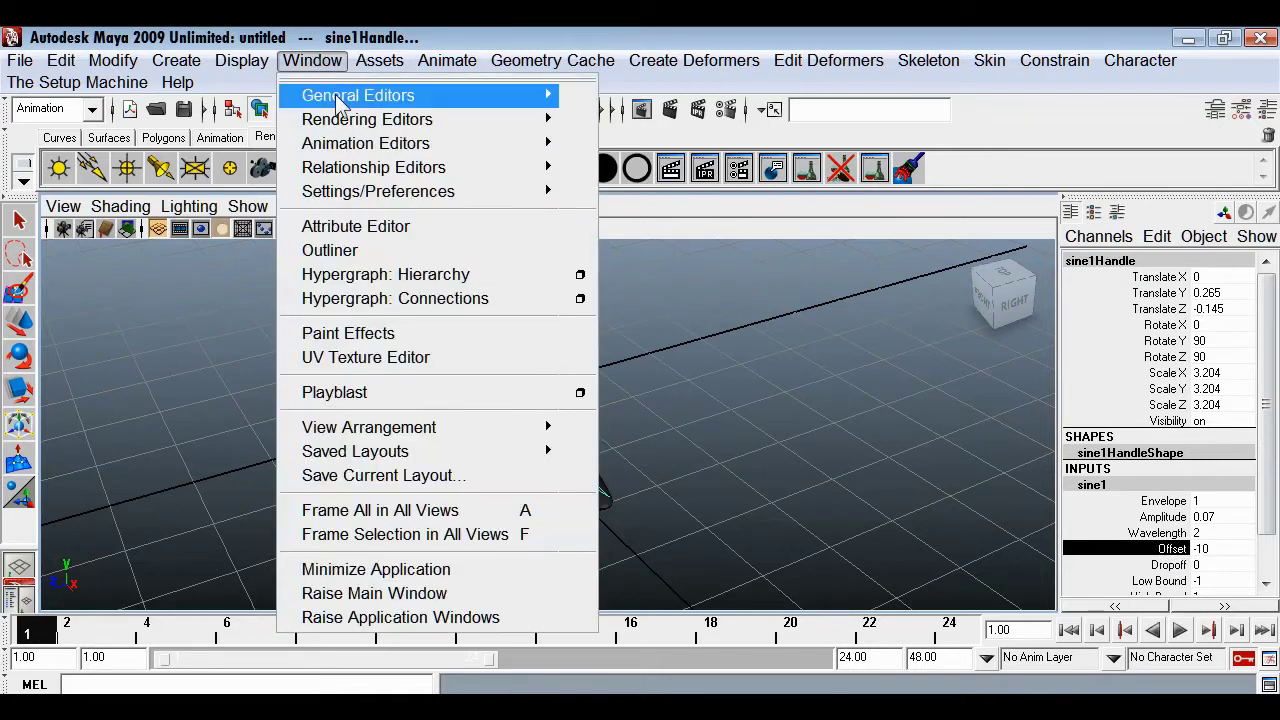
{"action": "mouse_move", "coordinate": [476, 150]}
{"action": "left_click", "coordinate": [636, 259]}
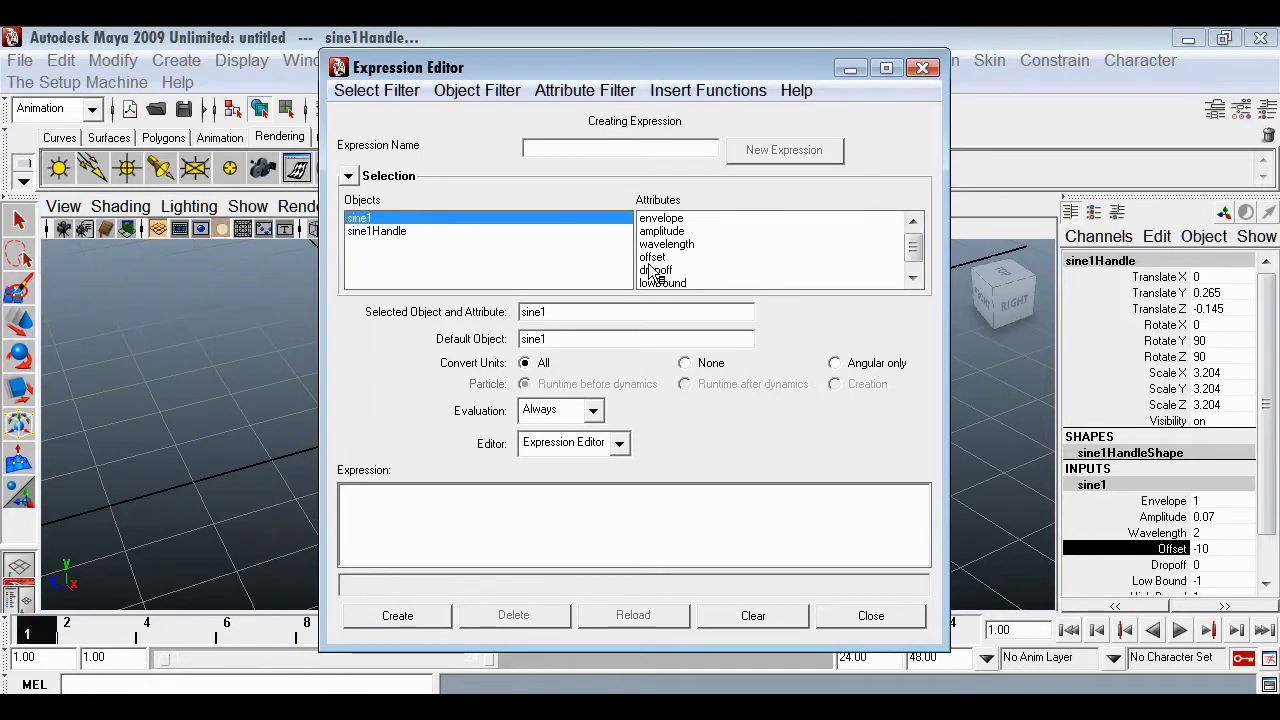
{"action": "left_click", "coordinate": [652, 257]}
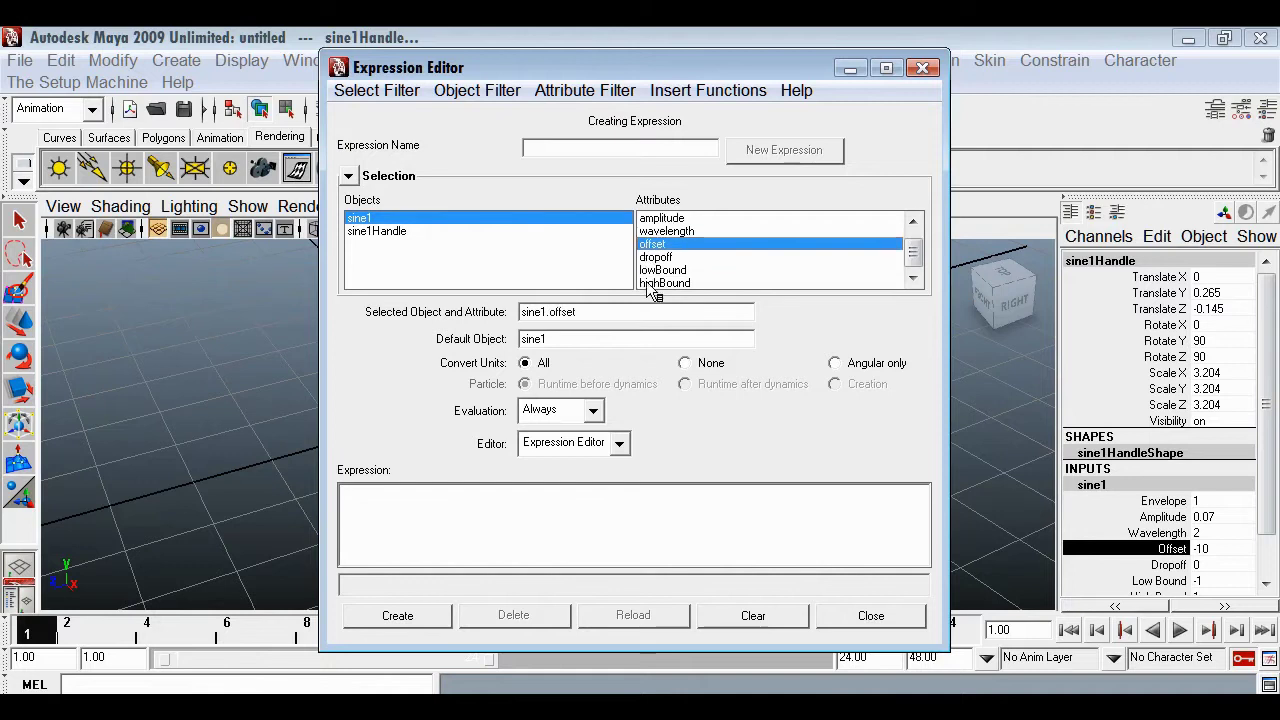
Create the expression "sine1.offset = time" and minimize the Expression Editor
{"action": "left_click_drag", "start_coordinate": [576, 313], "coordinate": [472, 322]}
{"action": "key", "text": "ctrl+c"}
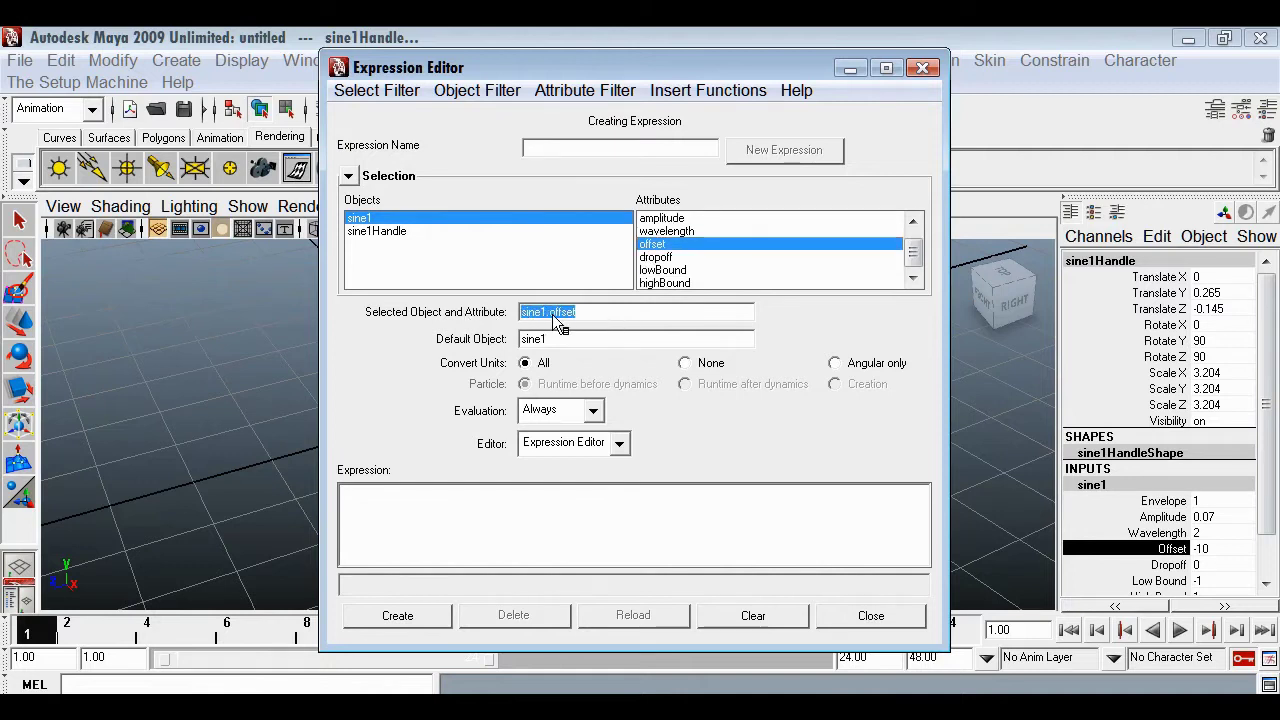
{"action": "left_click", "coordinate": [513, 526]}
{"action": "key", "text": "ctrl+v"}
{"action": "type", "text": "= "}
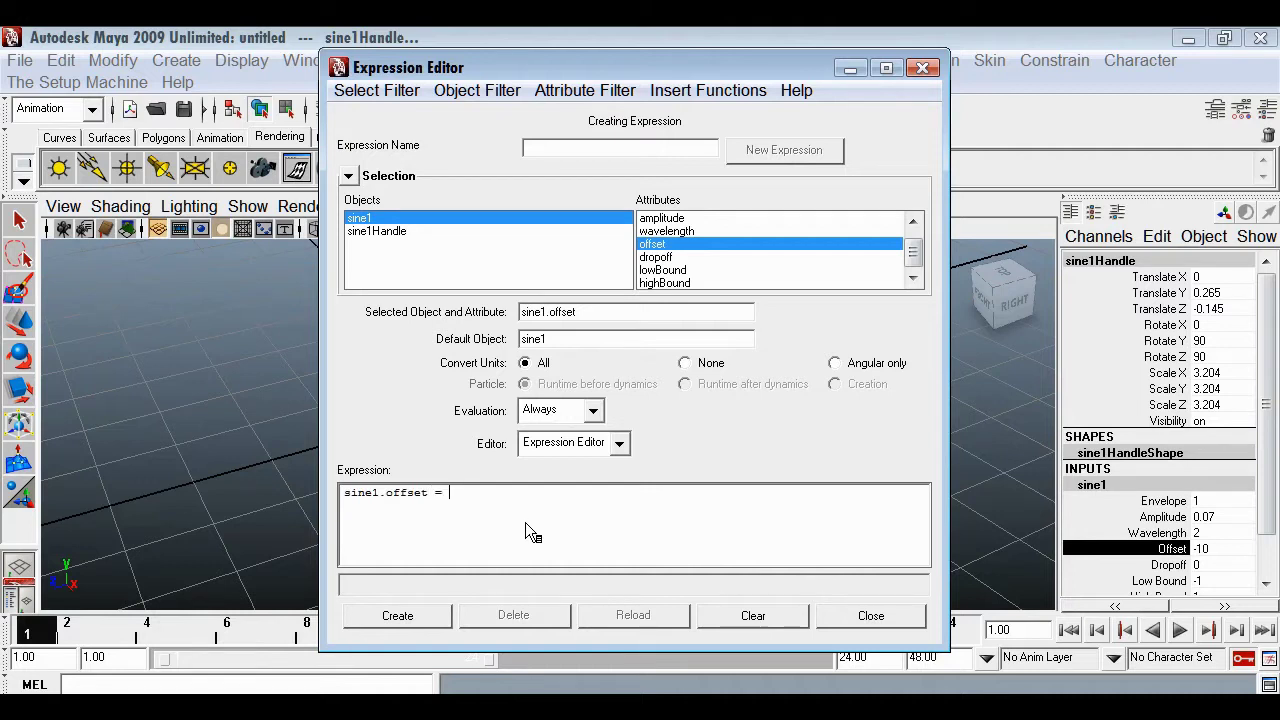
{"action": "type", "text": "time"}
{"action": "left_click", "coordinate": [412, 617]}
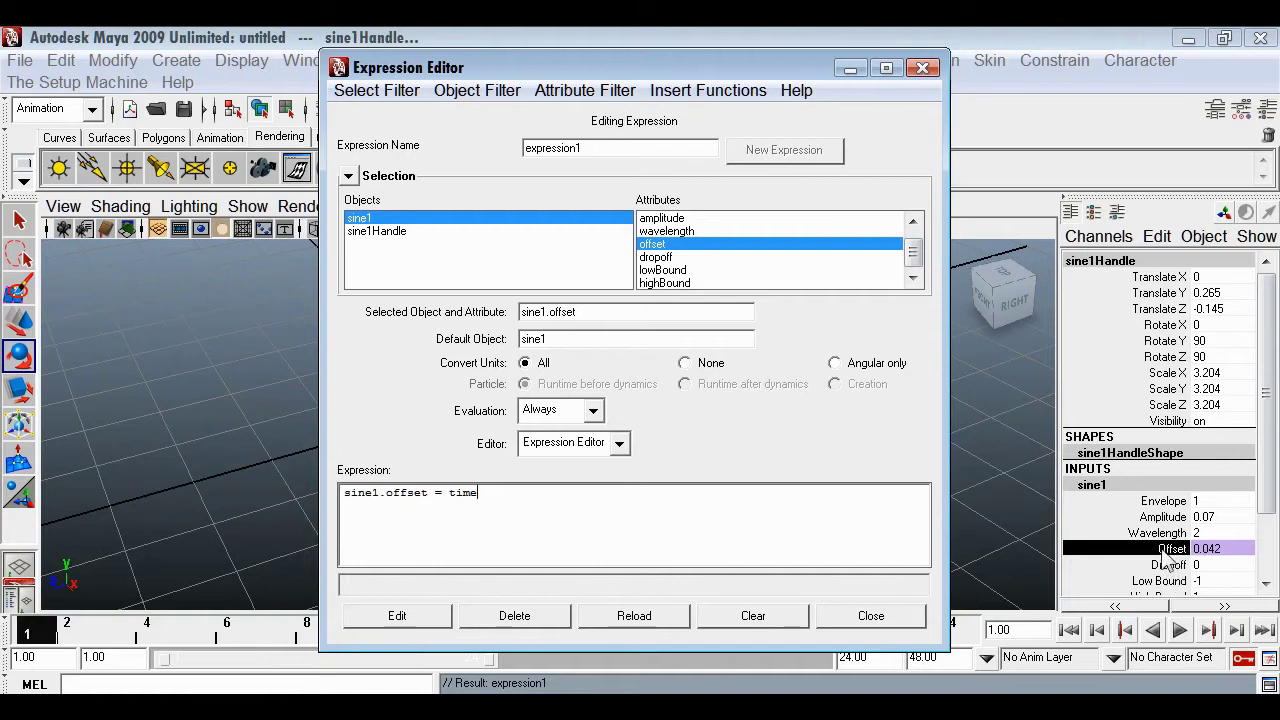
{"action": "left_click", "coordinate": [850, 68]}
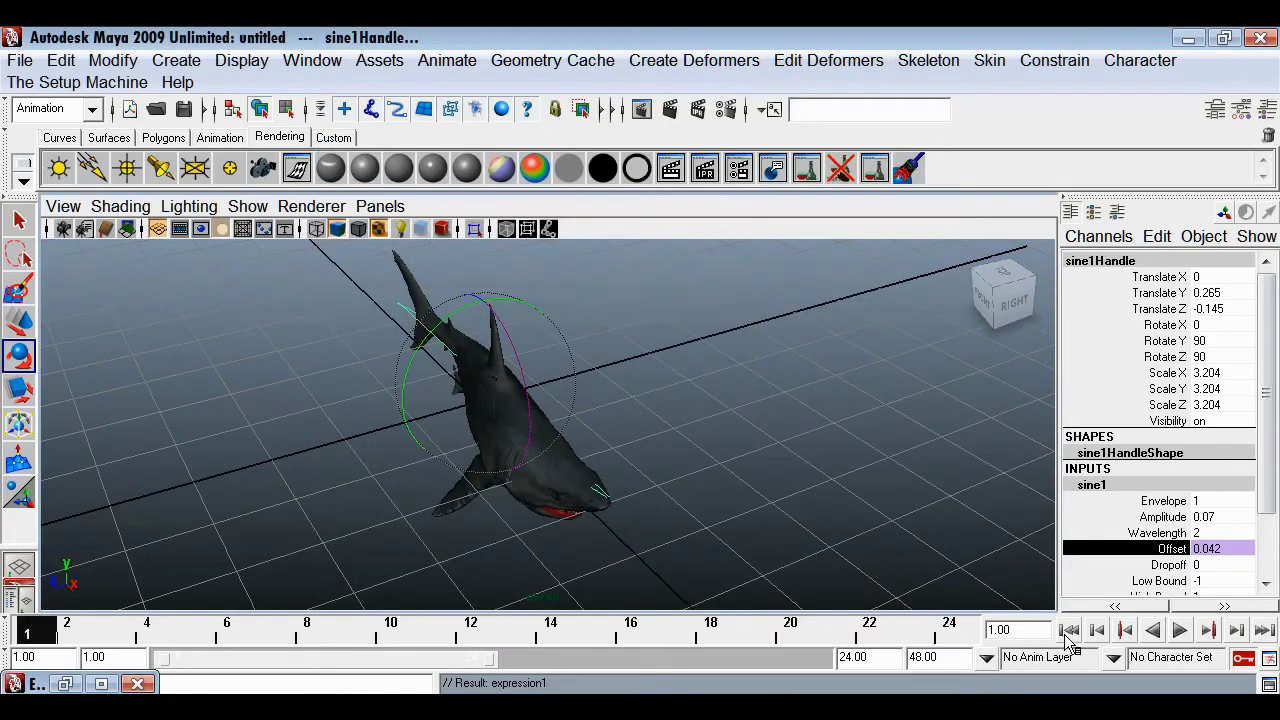
Set the playback range end to frame 500, then play the swimming animation and stop it
{"action": "double_click", "coordinate": [860, 657]}
{"action": "type", "text": "500"}
{"action": "key", "text": "Return"}
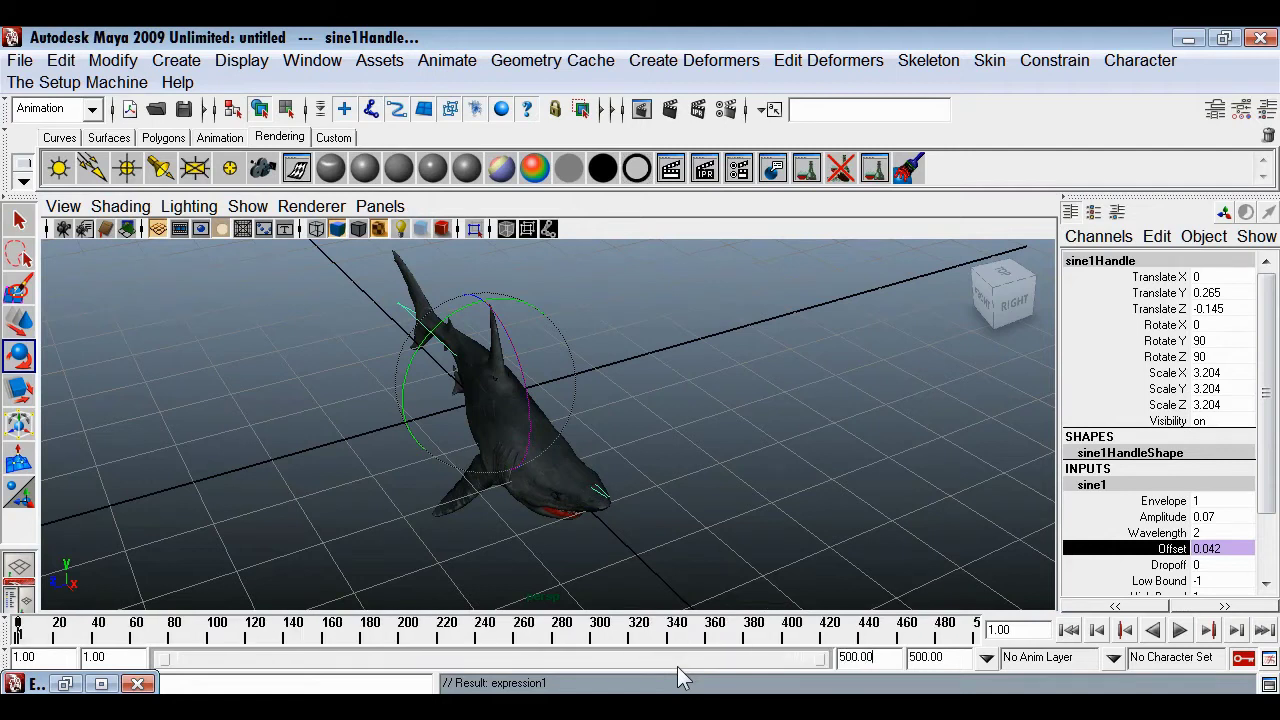
{"action": "left_click", "coordinate": [1180, 630]}
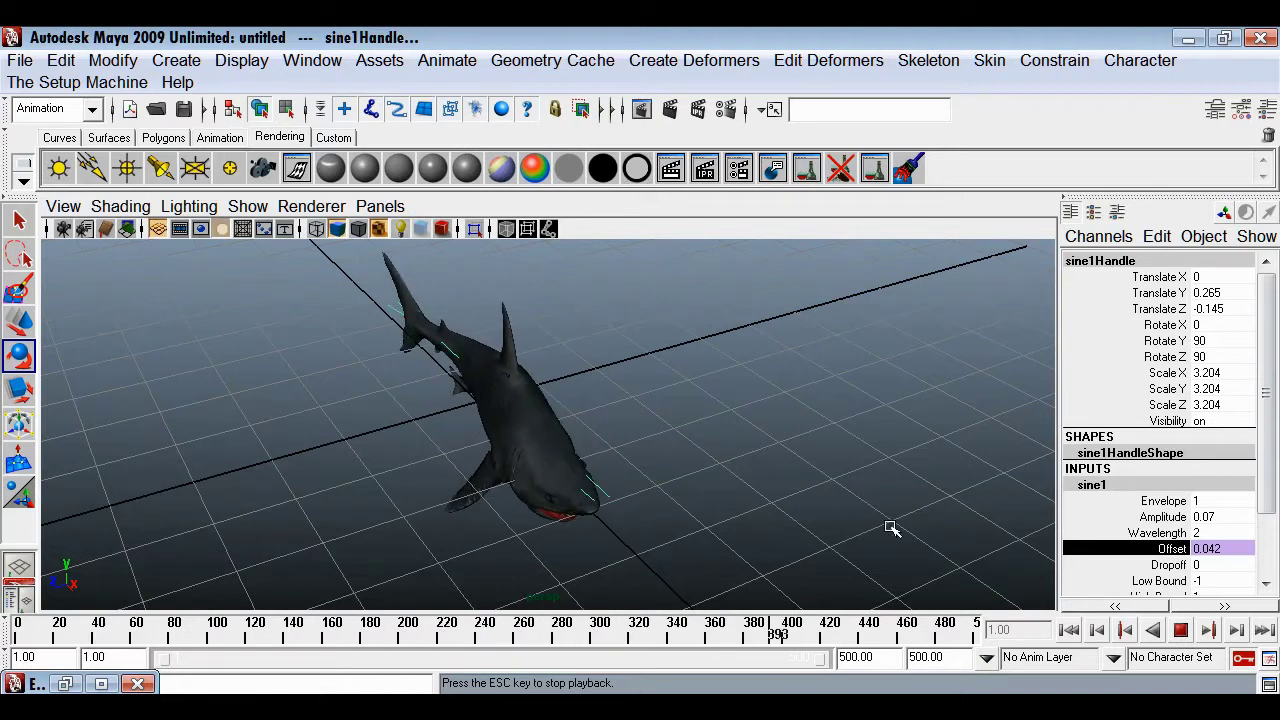
{"action": "left_click", "coordinate": [1180, 630]}
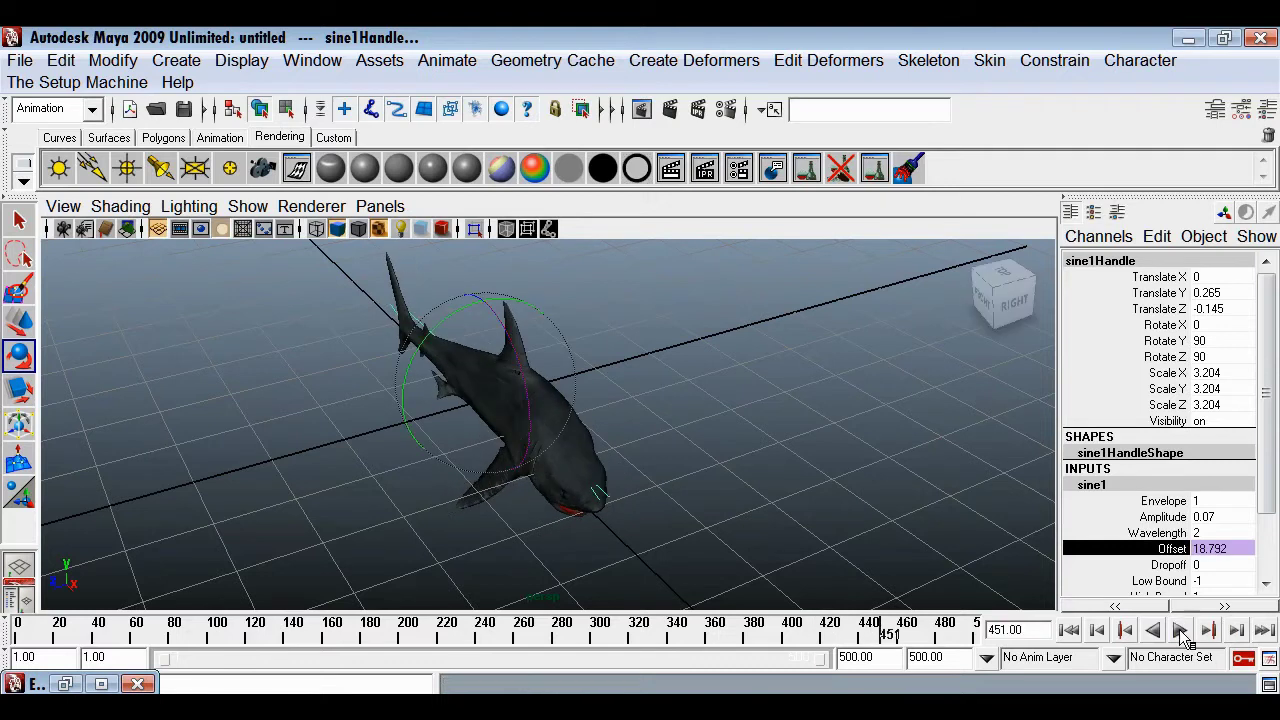
Edit the sine deformer's offset expression to "sine1.offset = time*-1" and minimize the Expression Editor
{"action": "right_click", "coordinate": [1228, 560]}
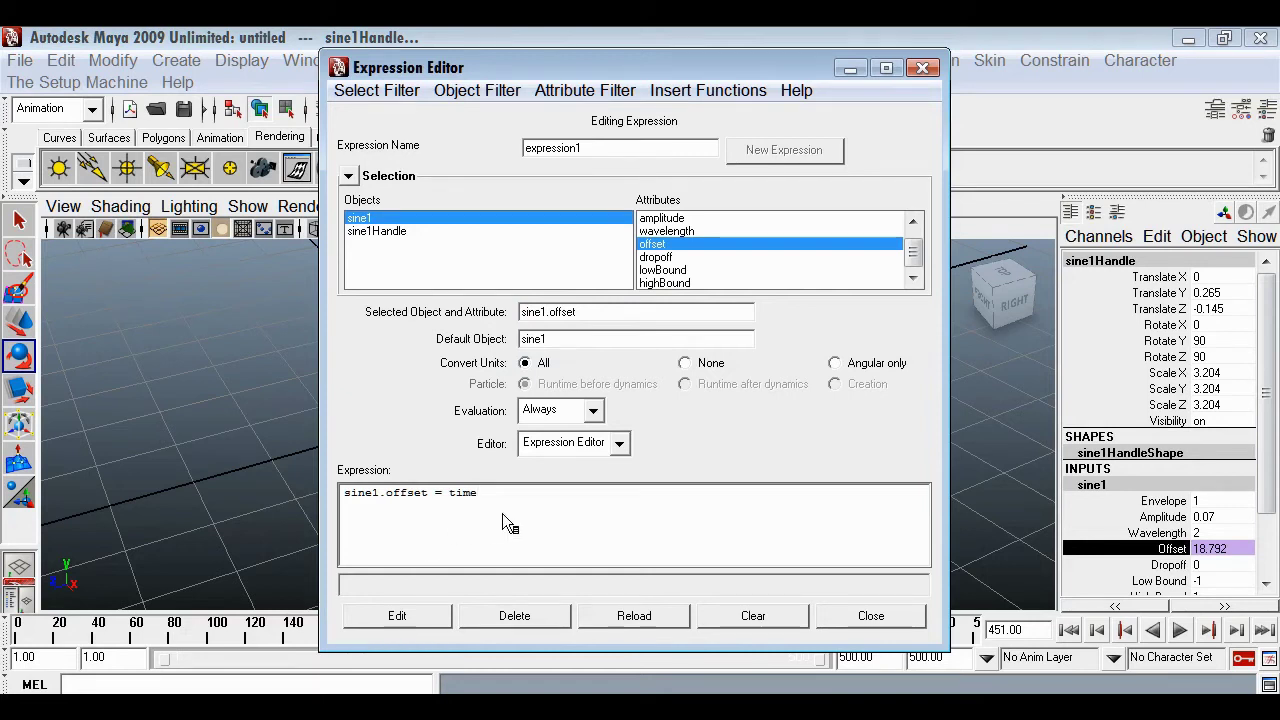
{"action": "type", "text": "*-"}
{"action": "left_click", "coordinate": [408, 620]}
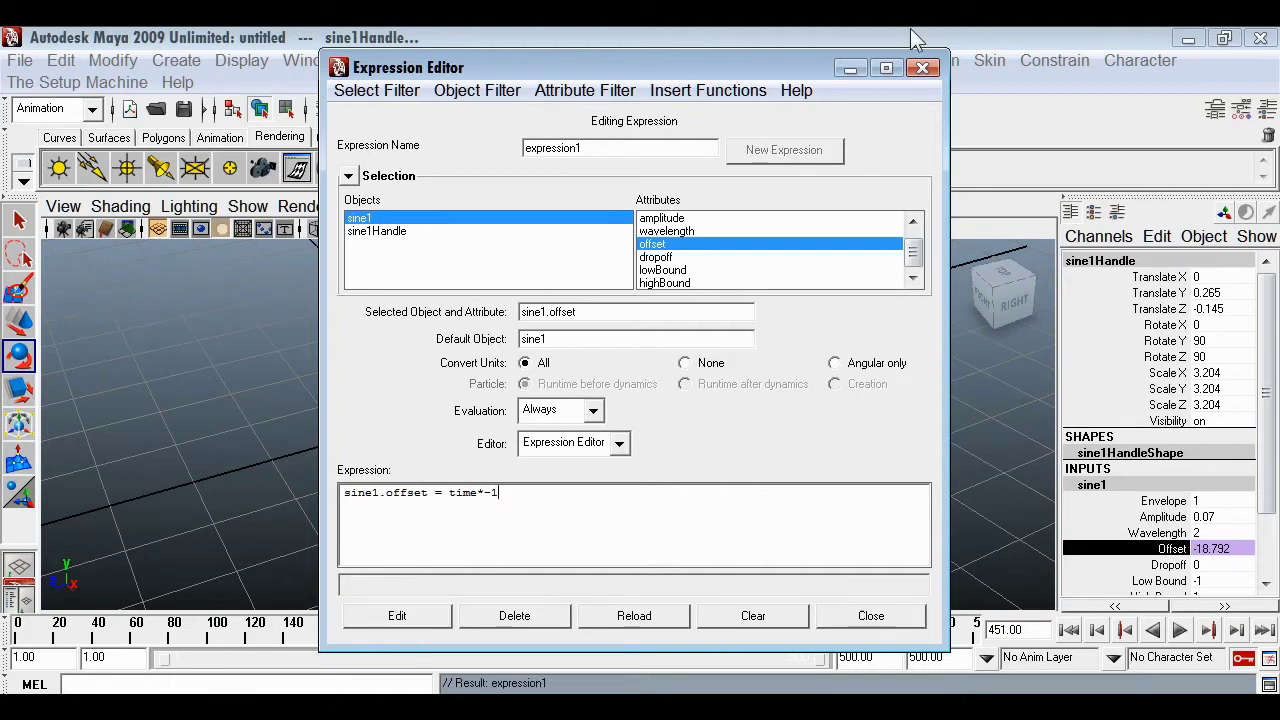
{"action": "left_click", "coordinate": [850, 68]}
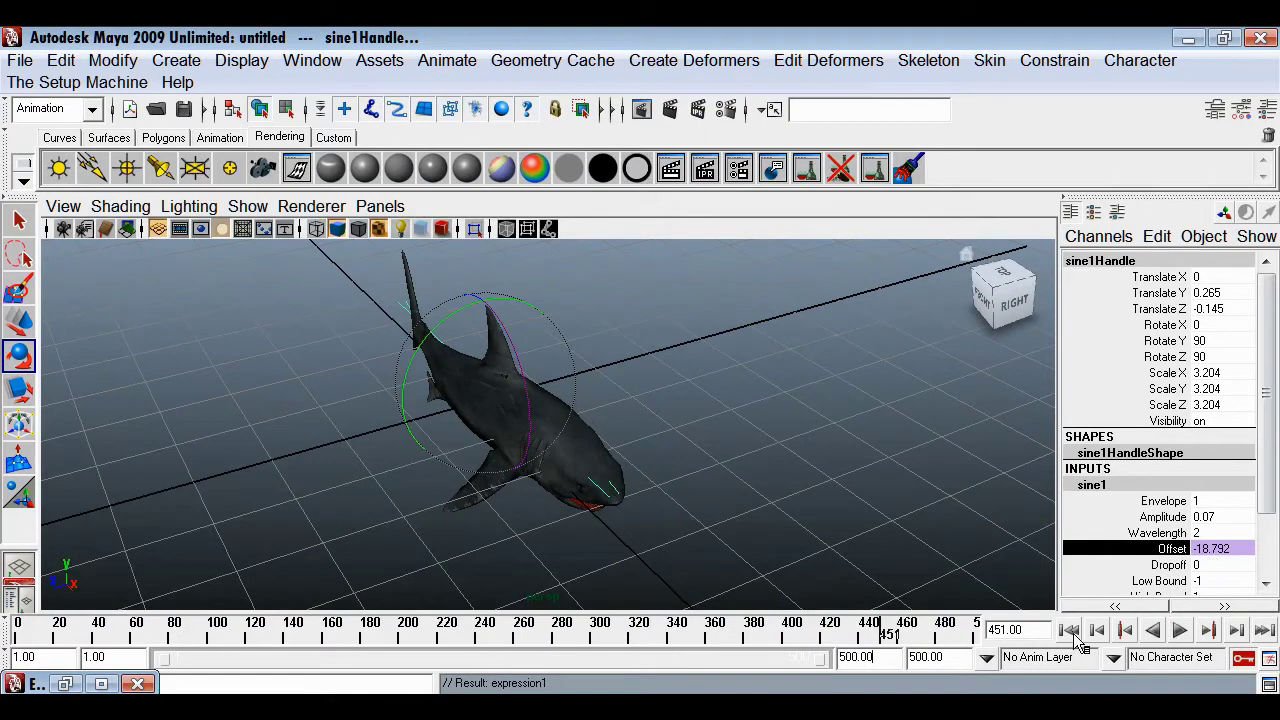
Play the swimming animation from the start, set the sine deformer's amplitude to 0.06, and stop playback
{"action": "left_click", "coordinate": [1070, 631]}
{"action": "left_click", "coordinate": [1180, 631]}
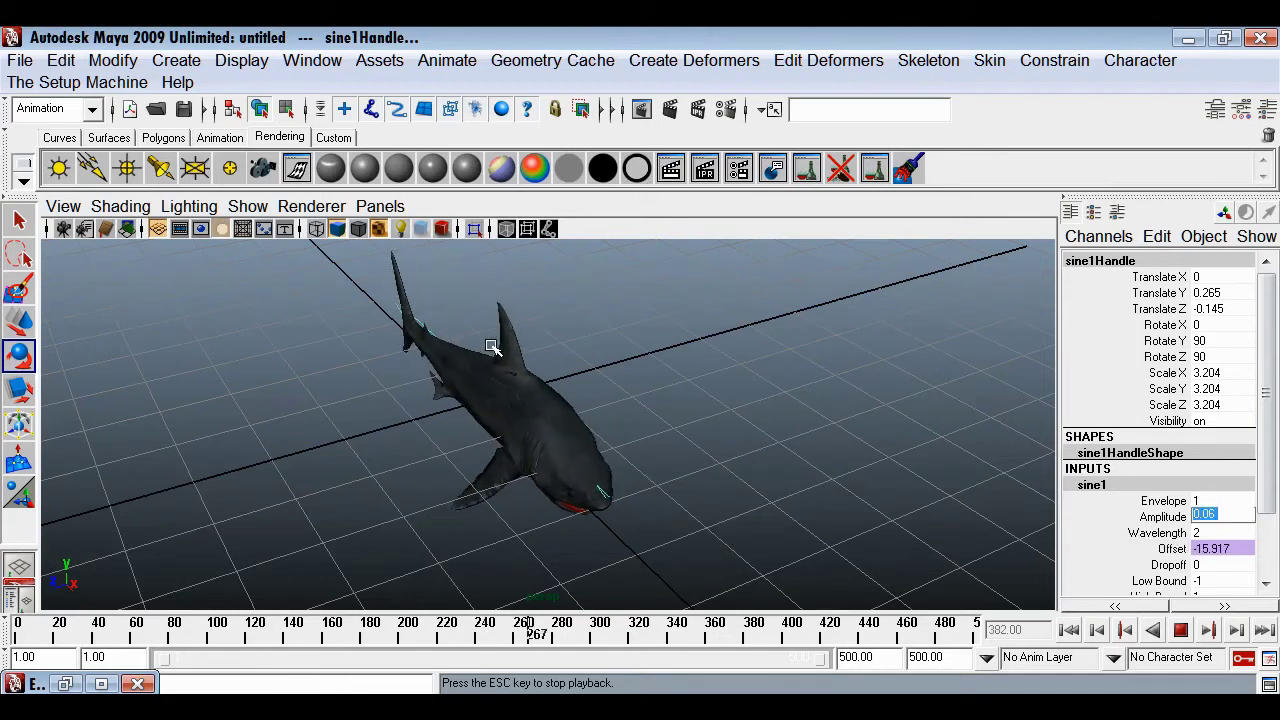
{"action": "double_click", "coordinate": [1205, 516]}
{"action": "type", "text": "0.06"}
{"action": "key", "text": "Return"}
{"action": "key", "text": "Escape"}
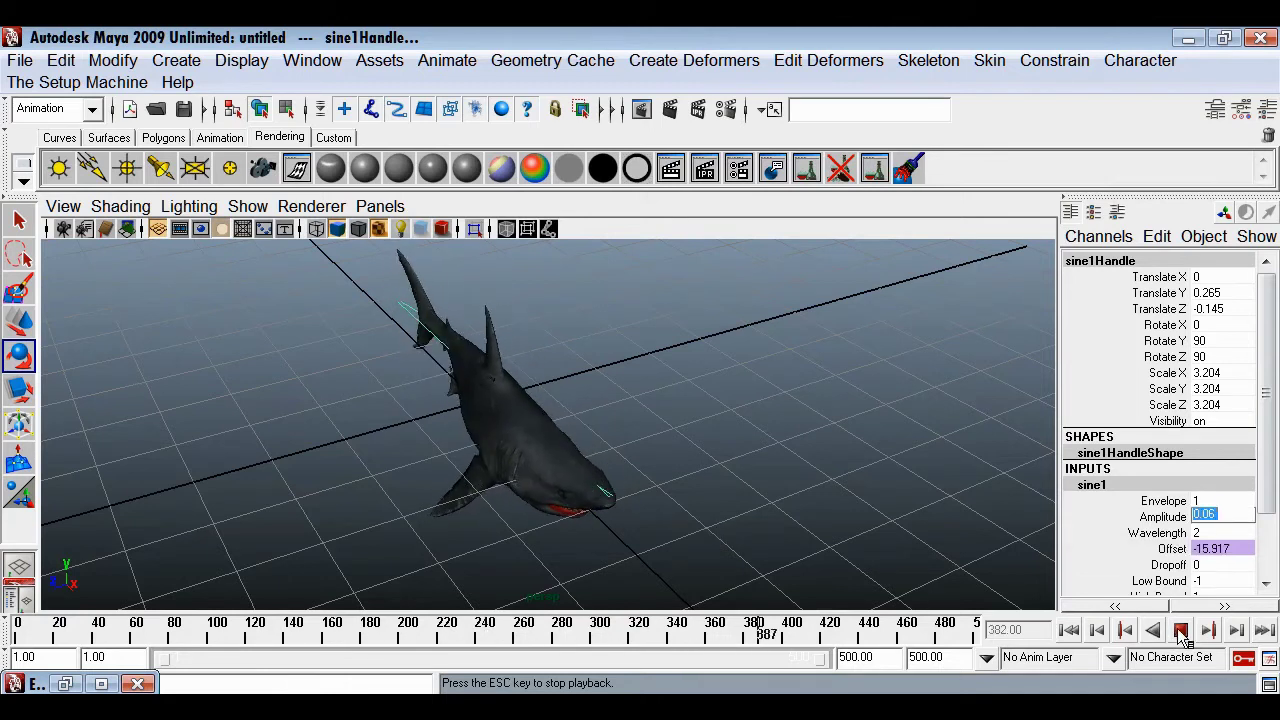
Change the offset expression to "sine1.offset = time*-2", minimize the Expression Editor and play the animation
{"action": "right_click", "coordinate": [55, 688]}
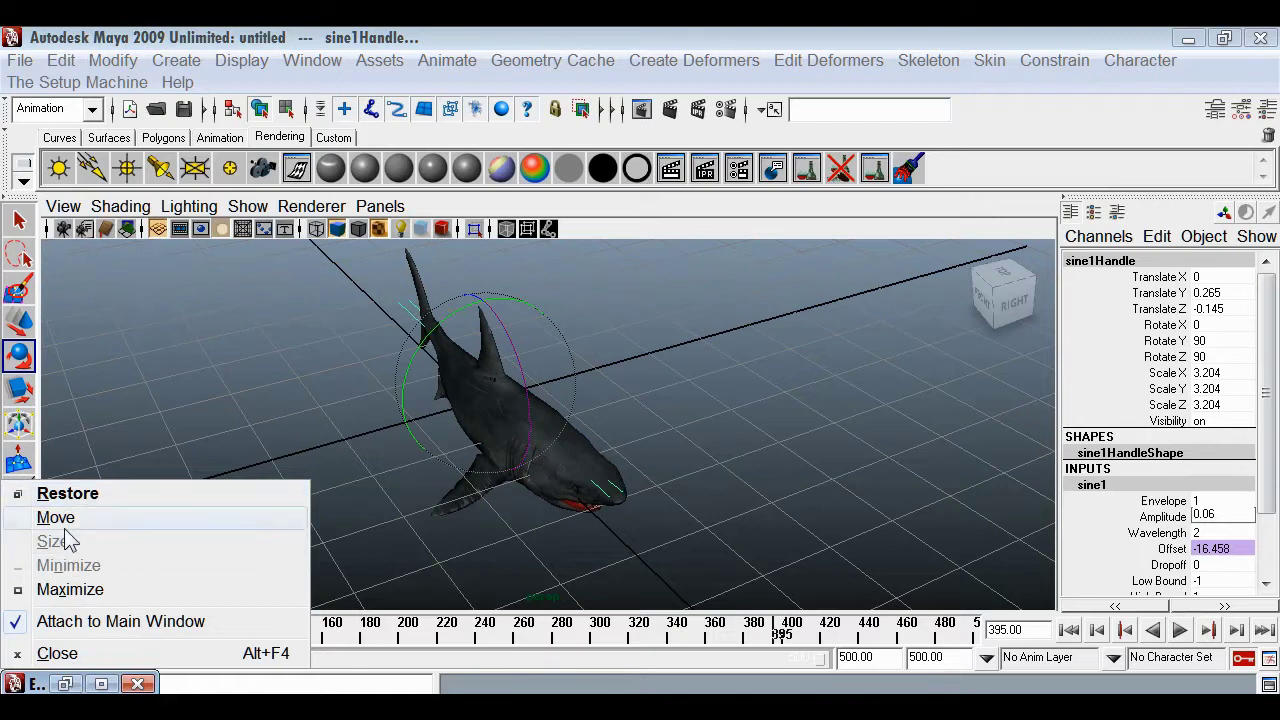
{"action": "left_click", "coordinate": [67, 493]}
{"action": "key", "text": "BackSpace"}
{"action": "type", "text": "2"}
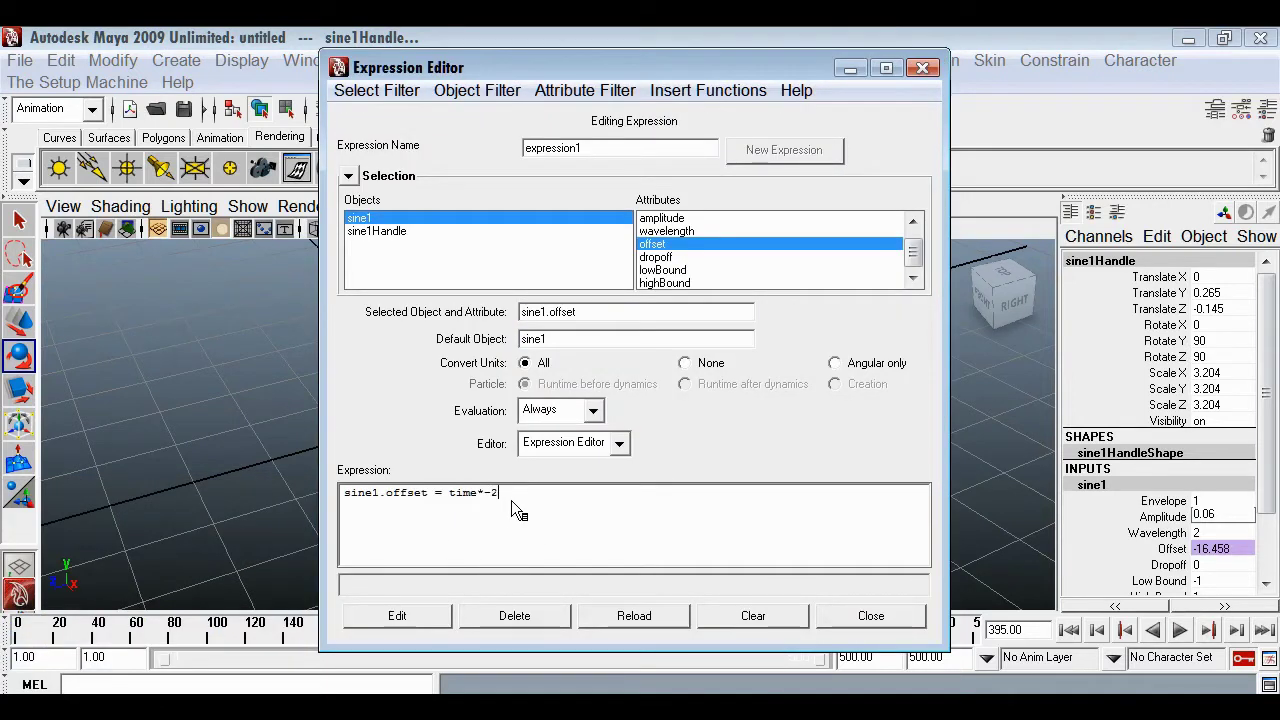
{"action": "left_click", "coordinate": [401, 615]}
{"action": "left_click", "coordinate": [851, 69]}
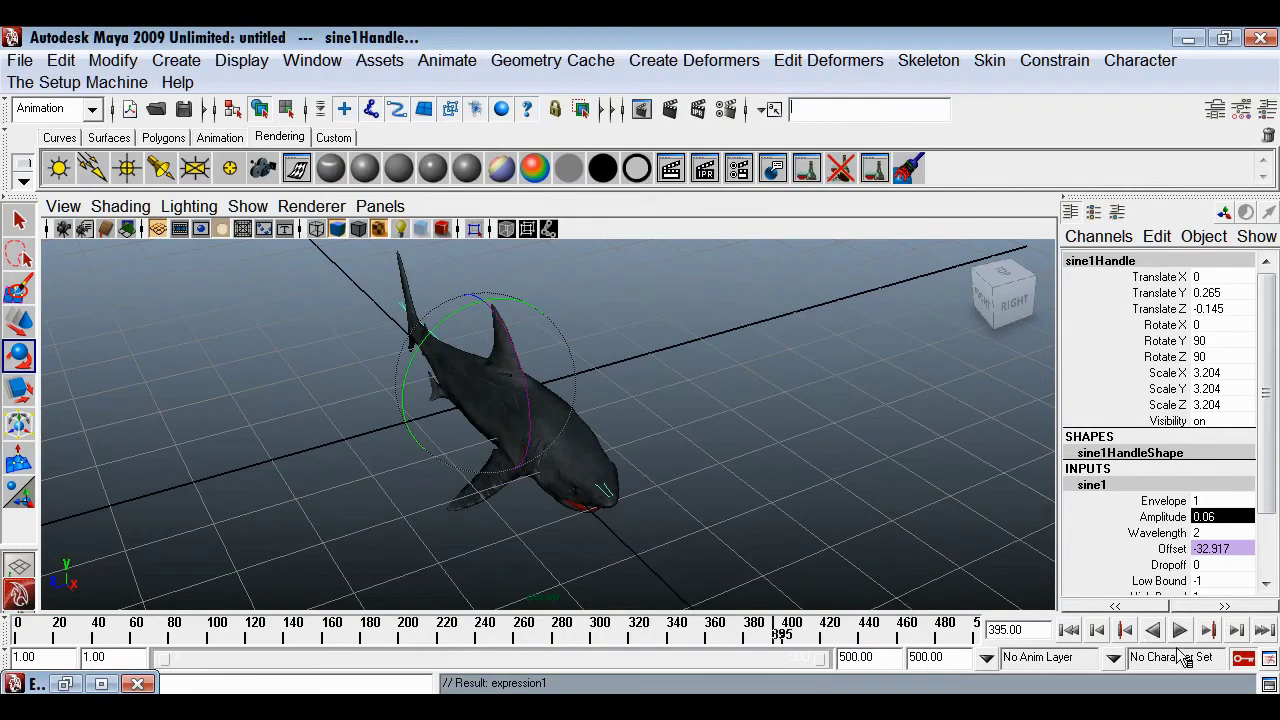
{"action": "left_click", "coordinate": [1180, 631]}
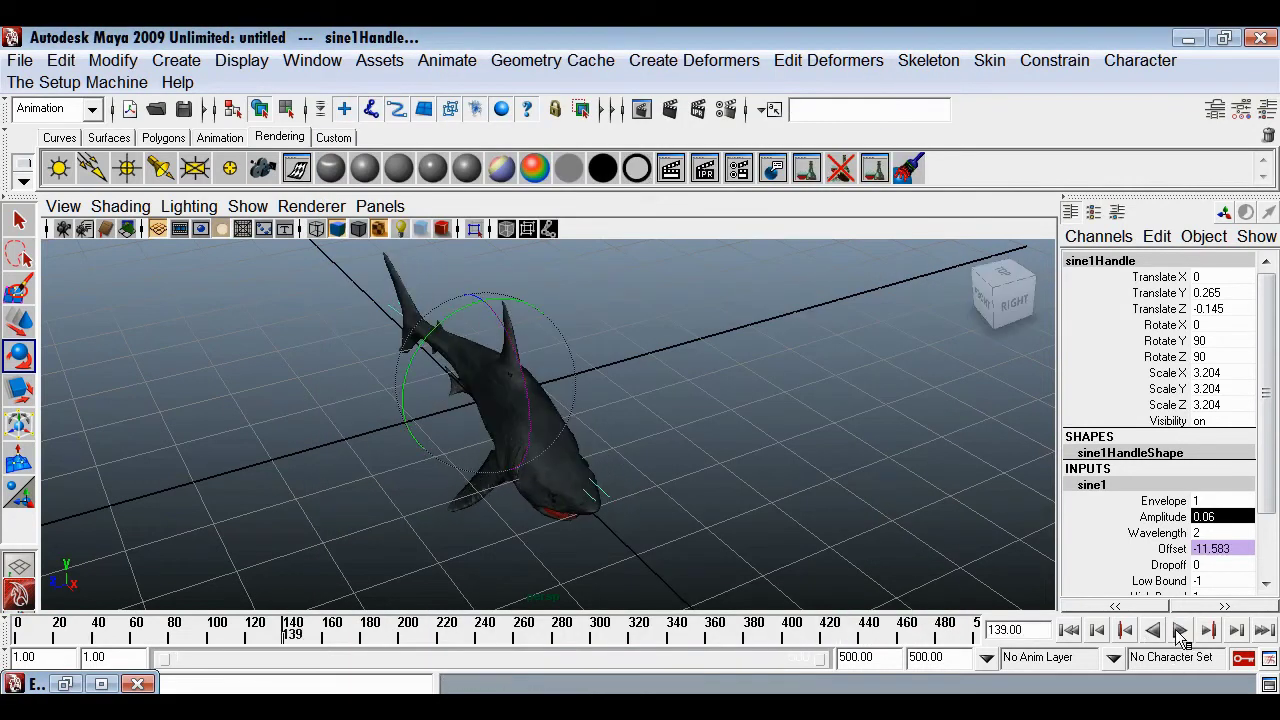
Set the playback speed to Play Every Frame, Free, then play the animation from the first frame and stop it
{"action": "right_click", "coordinate": [756, 640]}
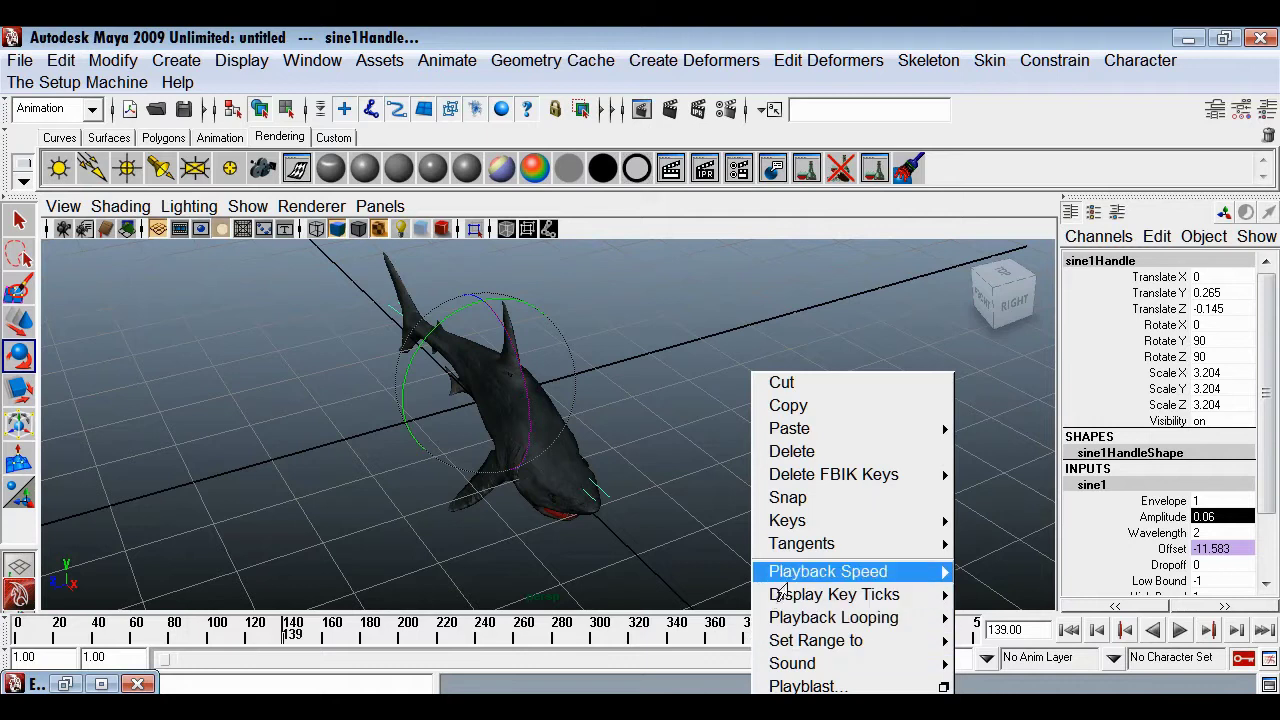
{"action": "mouse_move", "coordinate": [787, 578]}
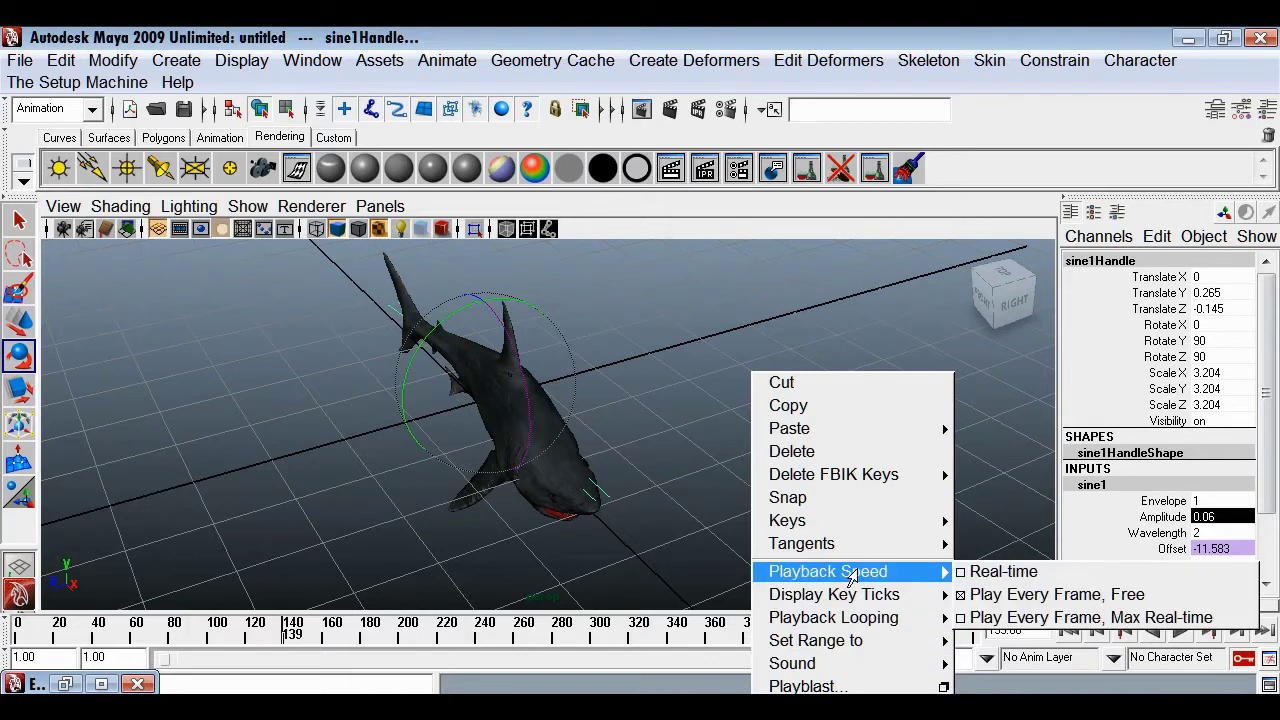
{"action": "left_click", "coordinate": [1030, 598]}
{"action": "left_click", "coordinate": [1069, 630]}
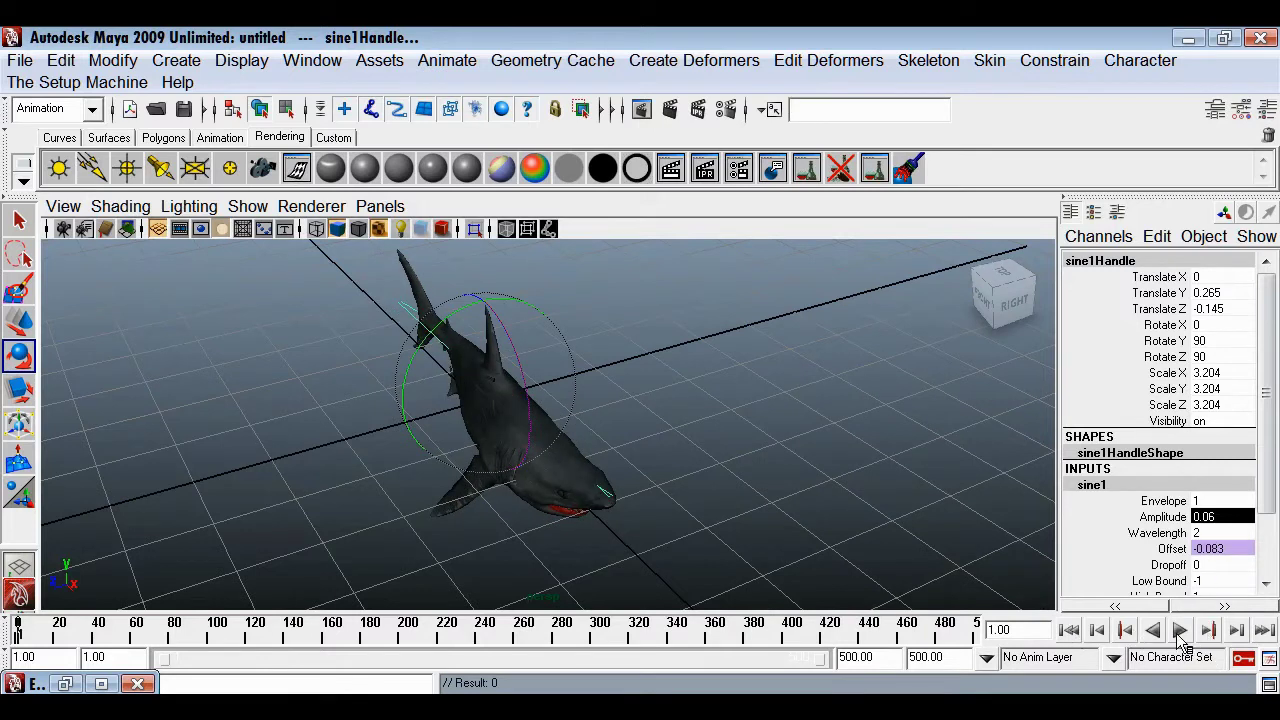
{"action": "left_click", "coordinate": [1180, 630]}
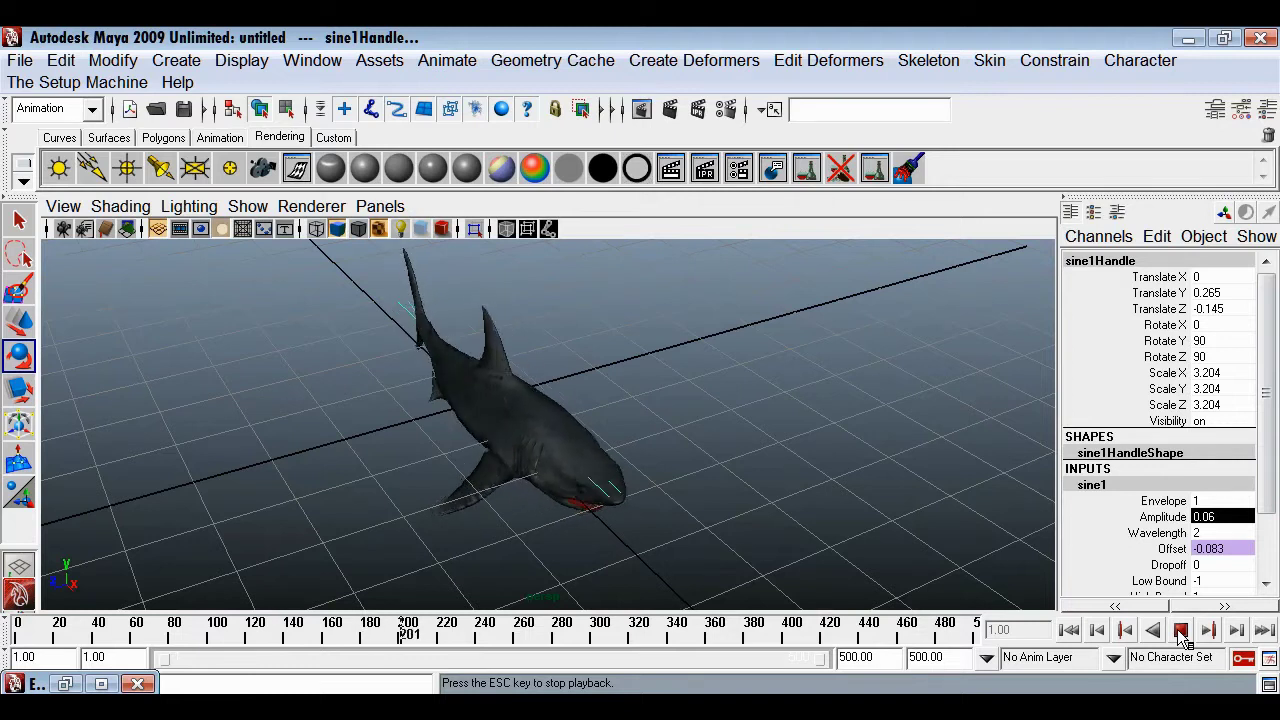
{"action": "left_click", "coordinate": [1180, 630]}
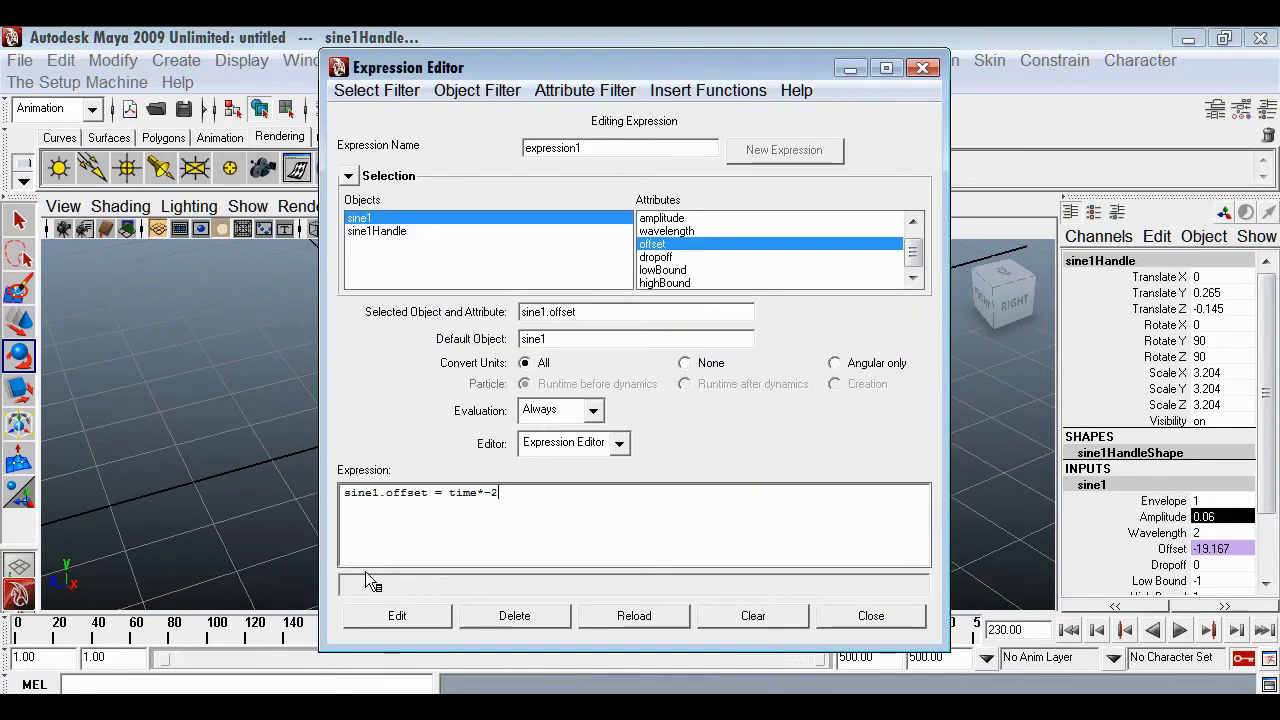
Change the offset expression to "sine1.offset = time*-1.2", minimize the Expression Editor, then play and stop the animation
{"action": "key", "text": "BackSpace"}
{"action": "type", "text": "1.2"}
{"action": "left_click", "coordinate": [423, 606]}
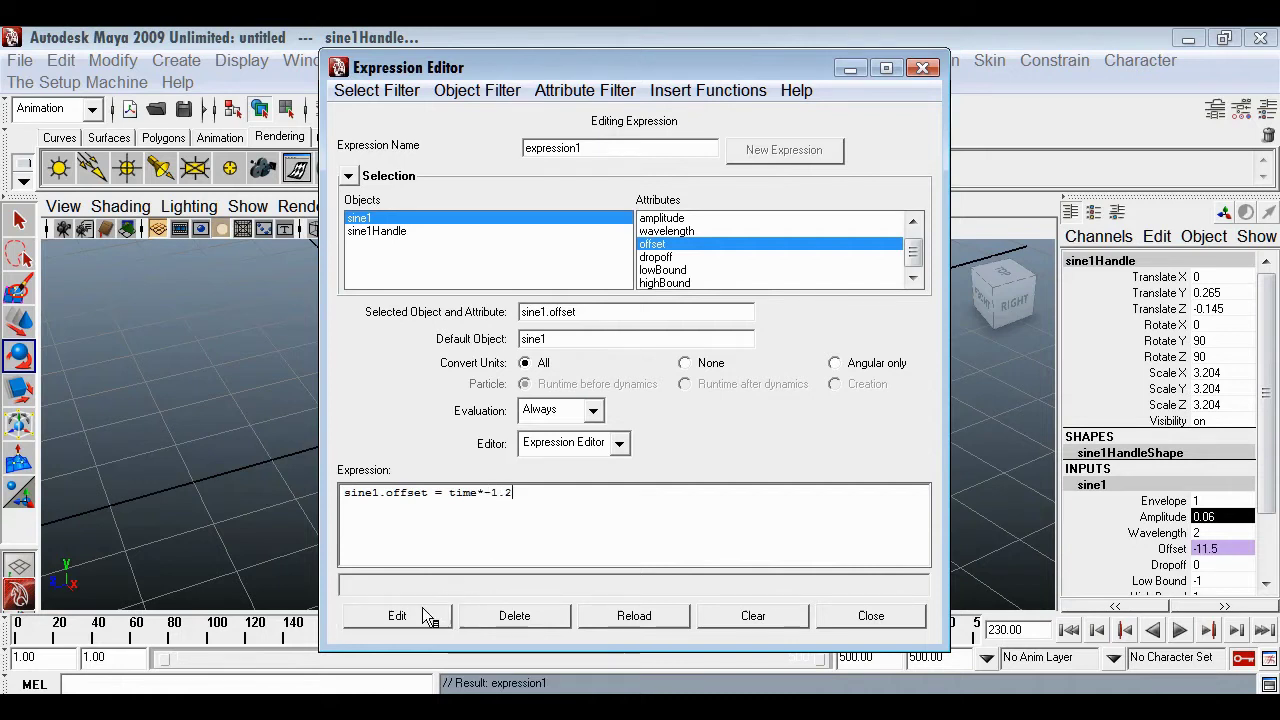
{"action": "left_click", "coordinate": [851, 68]}
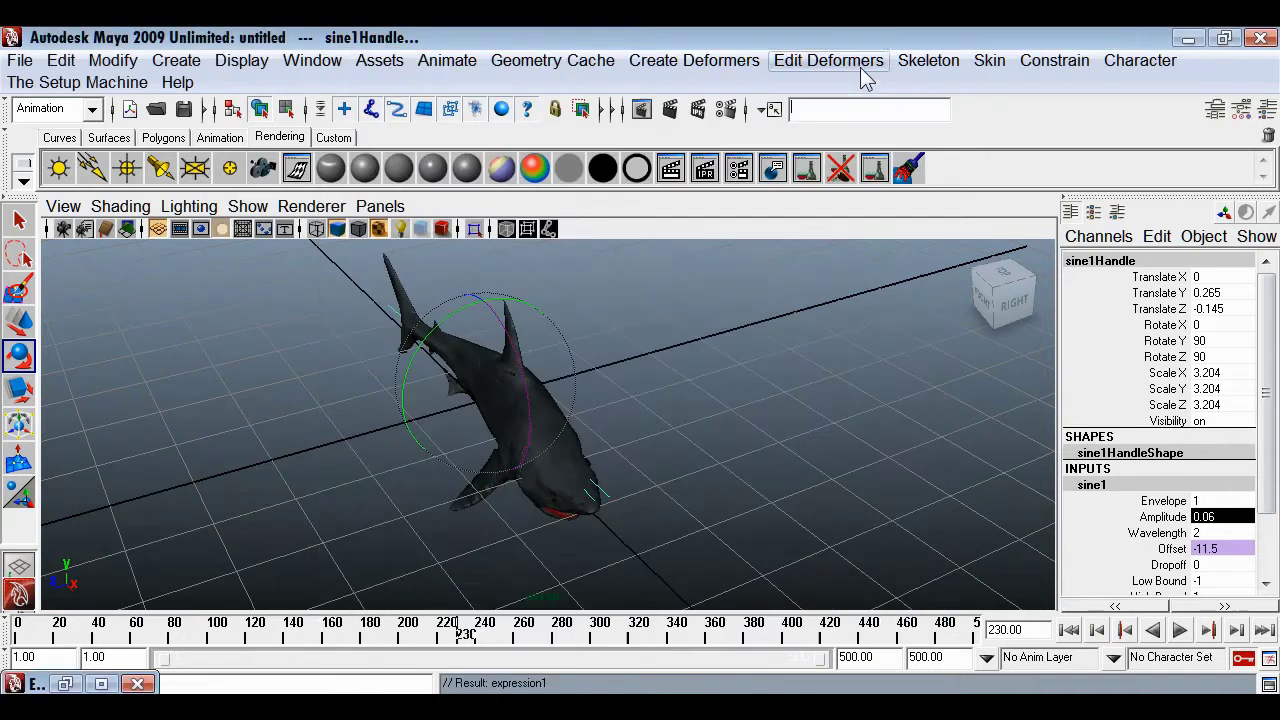
{"action": "left_click", "coordinate": [1180, 631]}
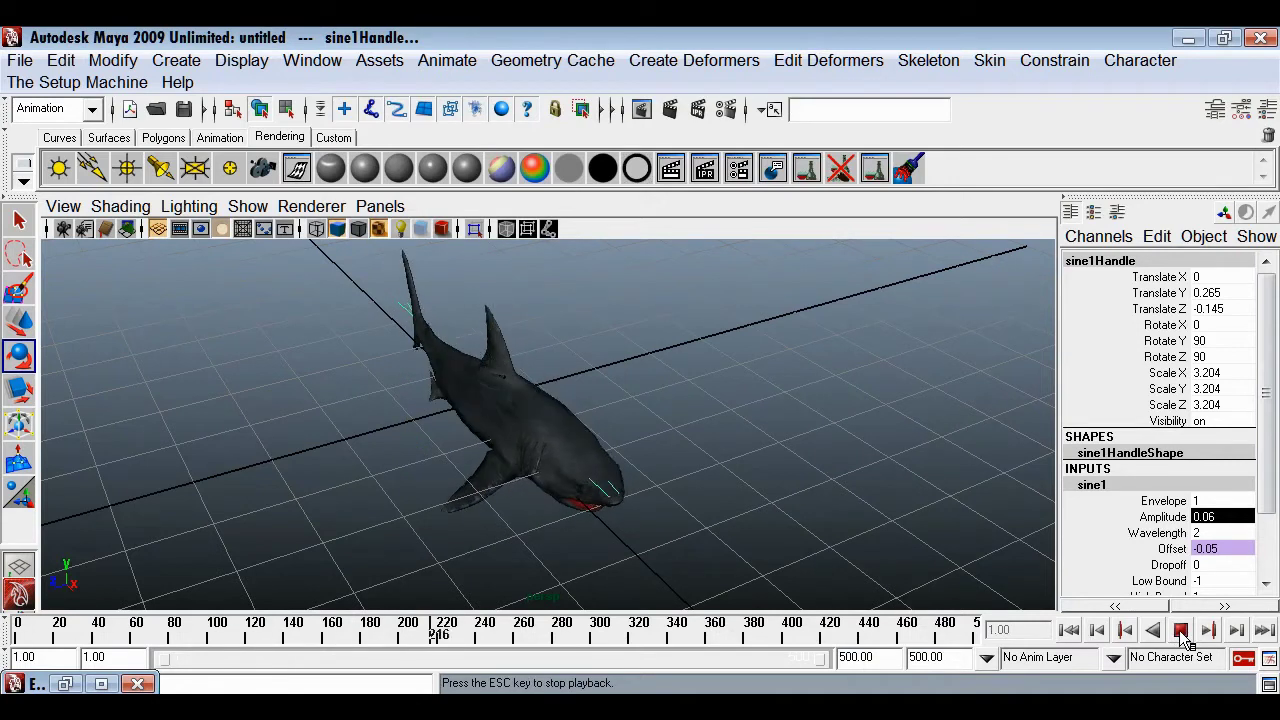
{"action": "left_click", "coordinate": [1180, 631]}
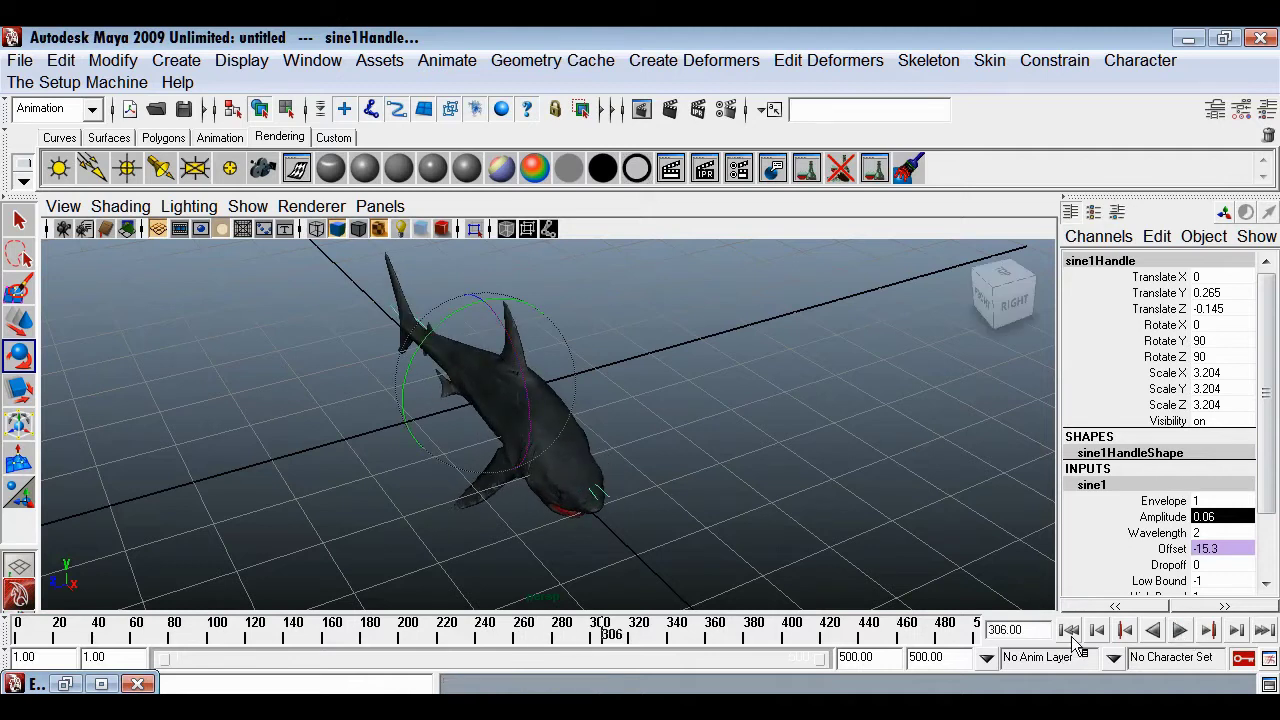
Show the Outliner beside the perspective view, group polySurface1 with sine1Handle, and expand the new group
{"action": "right_click_drag", "start_coordinate": [709, 363], "coordinate": [194, 443], "text": "alt"}
{"action": "left_click_drag", "start_coordinate": [194, 443], "coordinate": [378, 495], "text": "alt"}
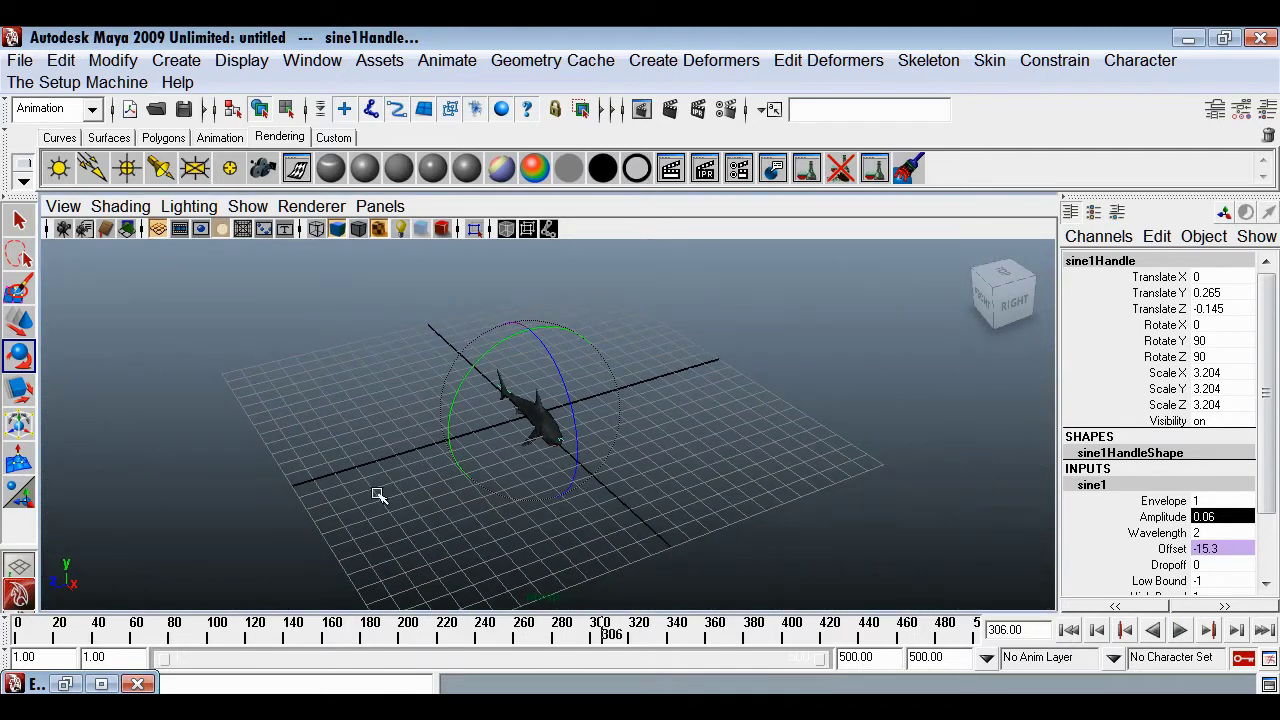
{"action": "left_click", "coordinate": [18, 598]}
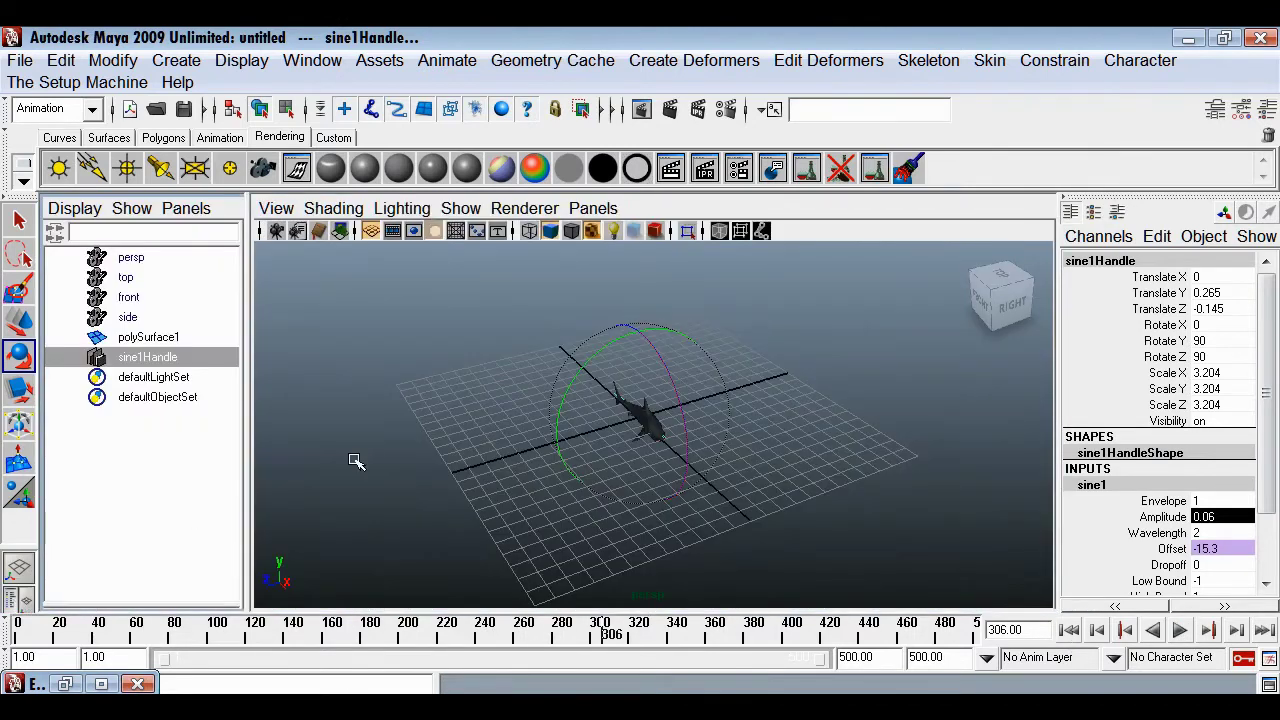
{"action": "right_click_drag", "start_coordinate": [376, 453], "coordinate": [265, 407], "text": "alt"}
{"action": "left_click", "coordinate": [148, 338]}
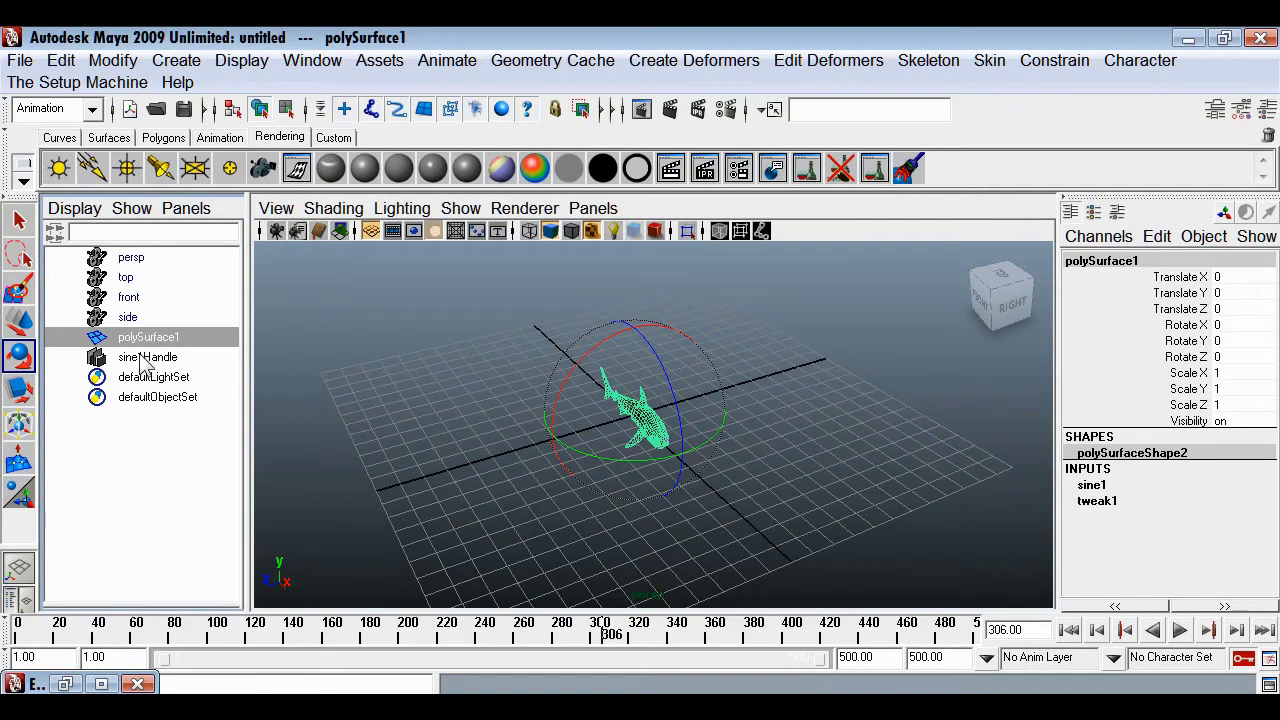
{"action": "left_click", "coordinate": [145, 358]}
{"action": "left_click", "coordinate": [145, 338]}
{"action": "left_click", "coordinate": [145, 358], "text": "ctrl"}
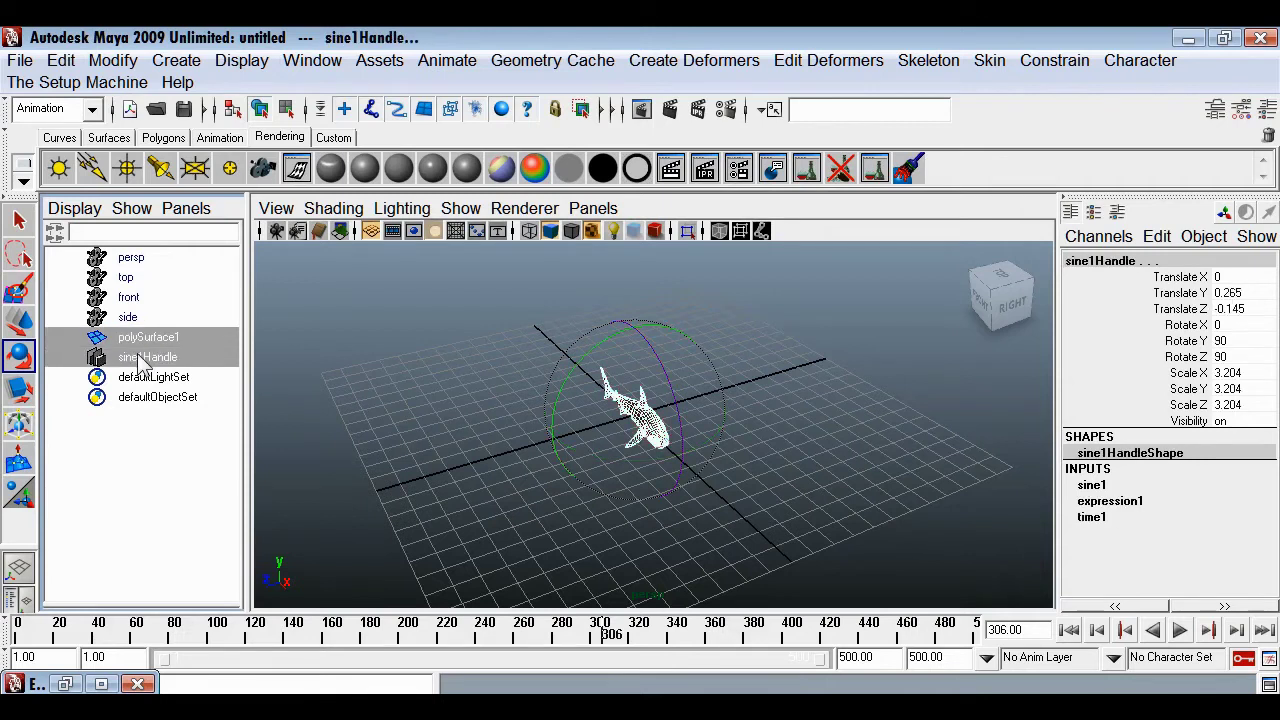
{"action": "key", "text": "ctrl+g"}
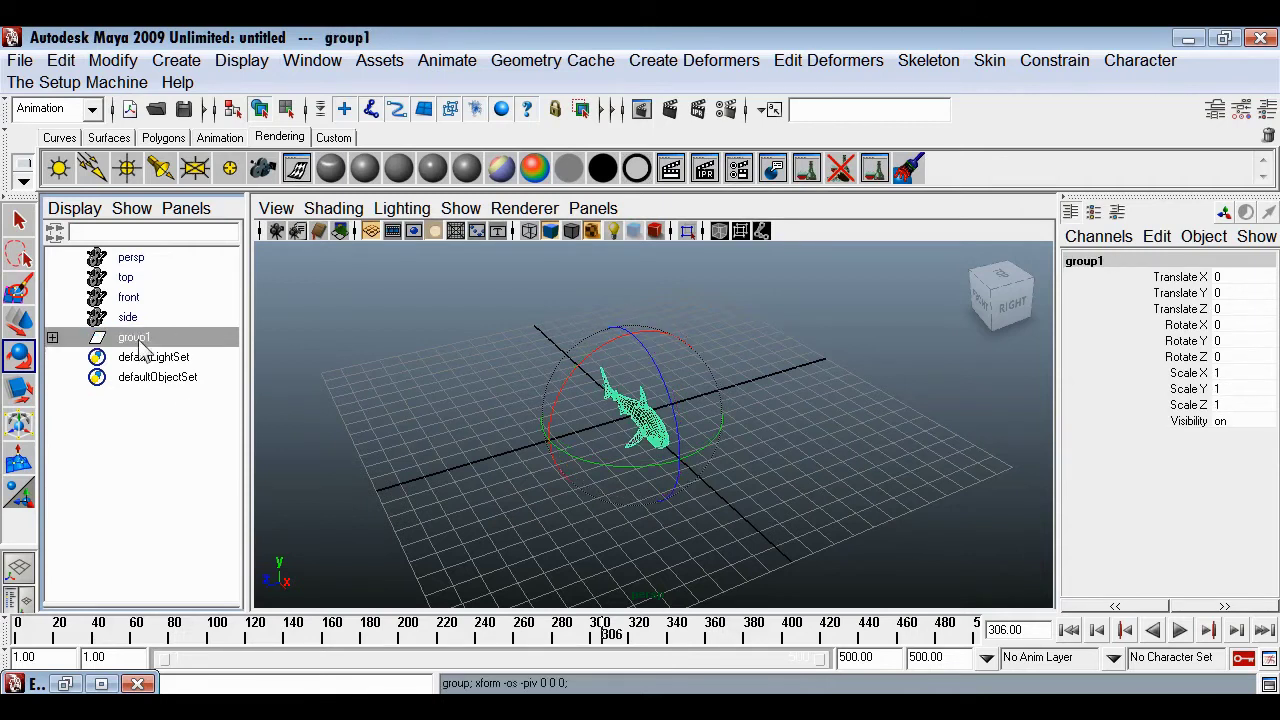
{"action": "left_click", "coordinate": [52, 338]}
{"action": "left_click", "coordinate": [366, 364]}
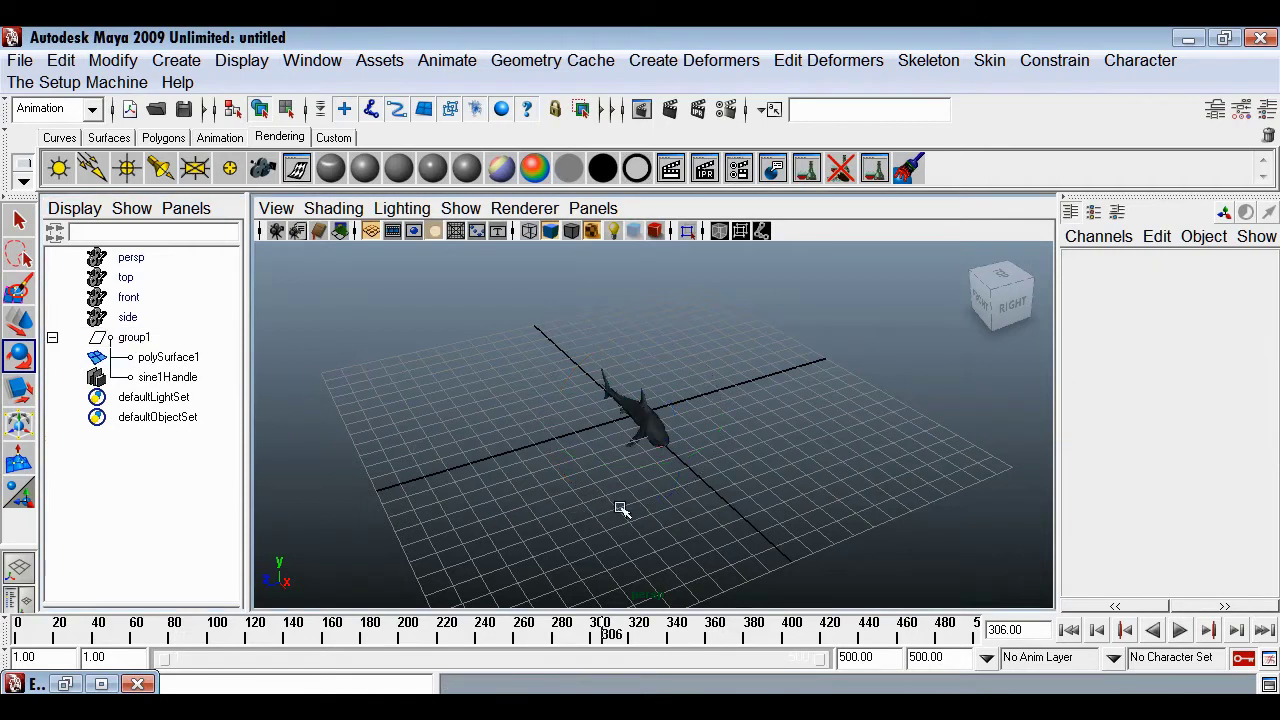
Select the group containing the shark and its sine handle and hide it
{"action": "left_click_drag", "start_coordinate": [629, 496], "coordinate": [537, 462], "text": "alt"}
{"action": "left_click", "coordinate": [140, 341]}
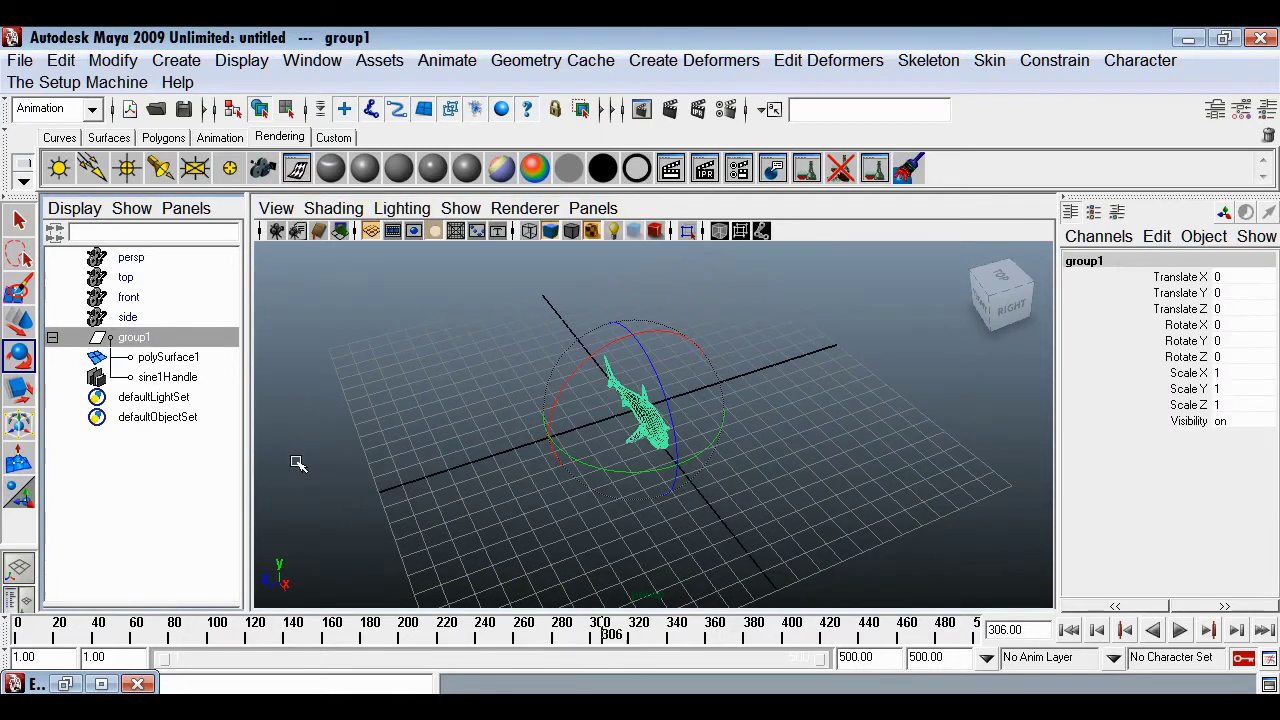
{"action": "key", "text": "ctrl+h"}
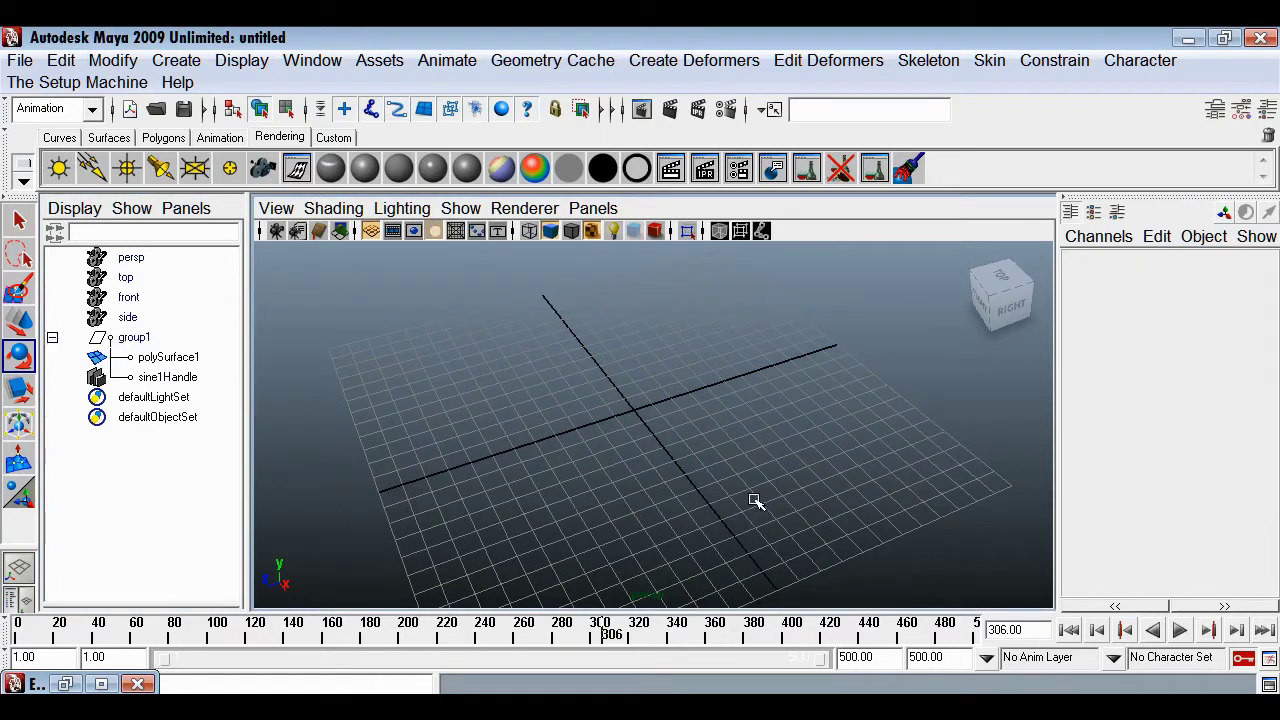
Switch to the Dynamics module and open the Particle Tool options, resetting them to their defaults
{"action": "left_click", "coordinate": [91, 109]}
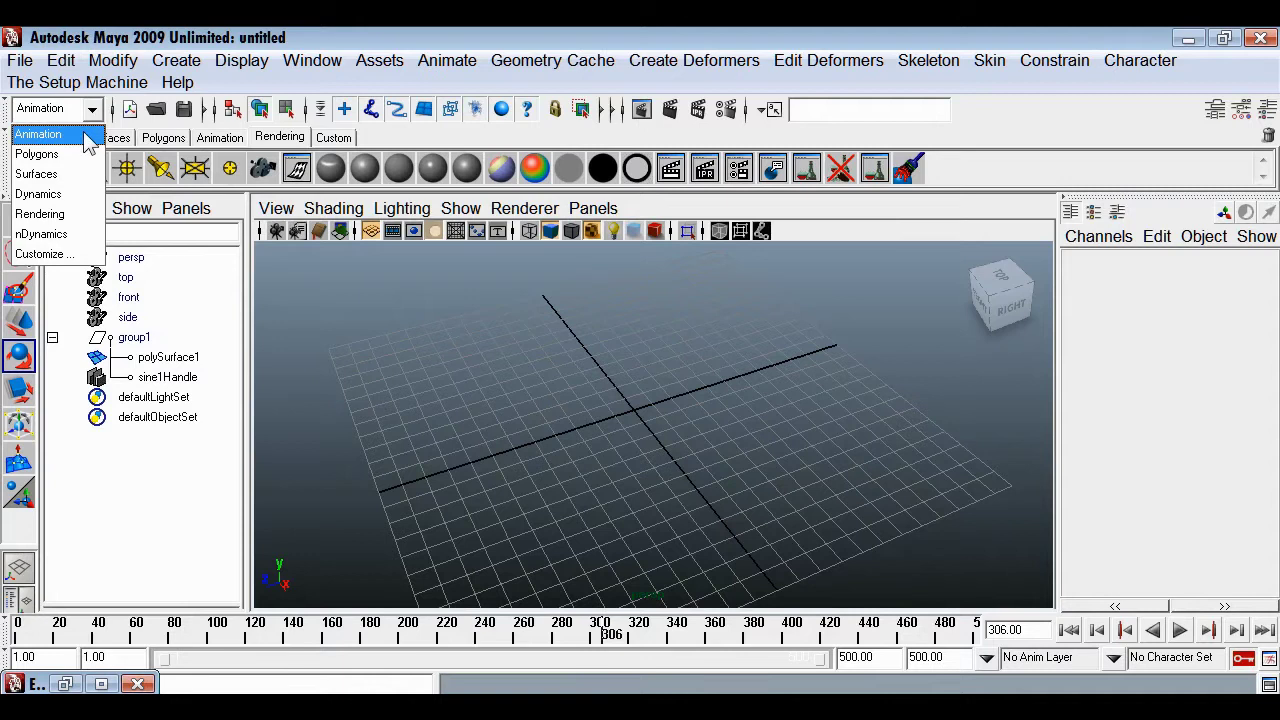
{"action": "left_click", "coordinate": [68, 196]}
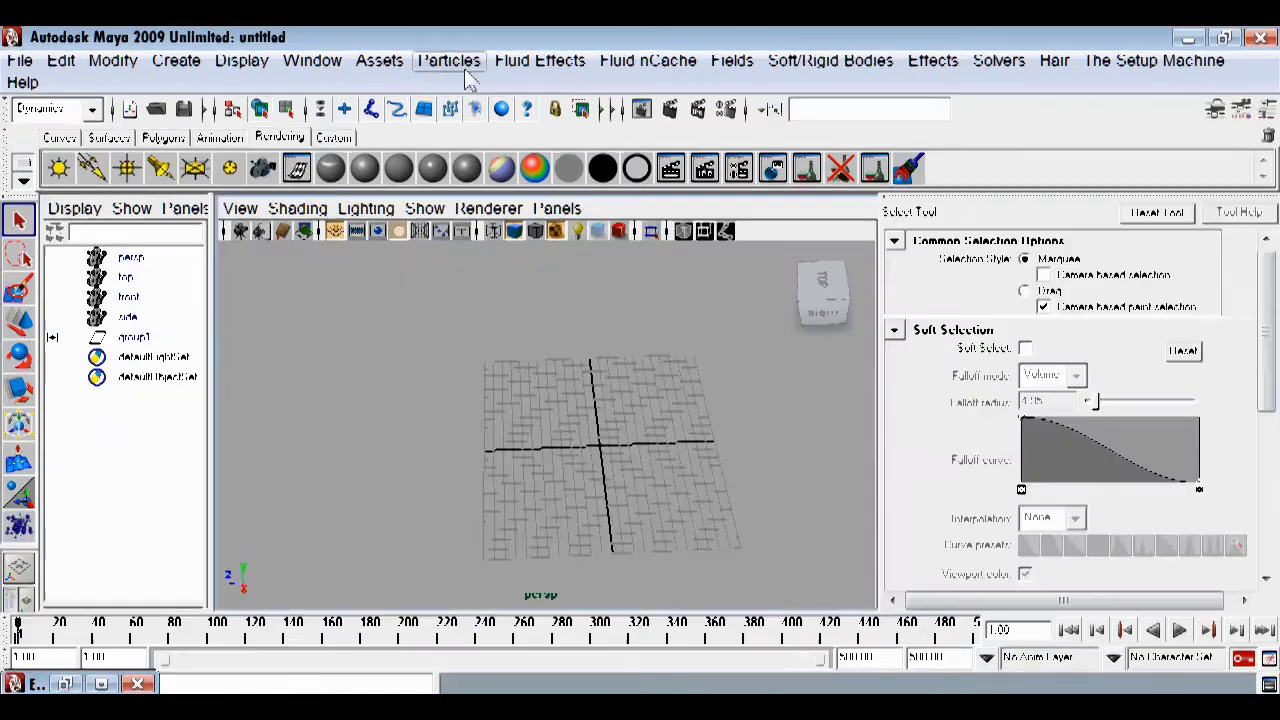
{"action": "left_click", "coordinate": [449, 61]}
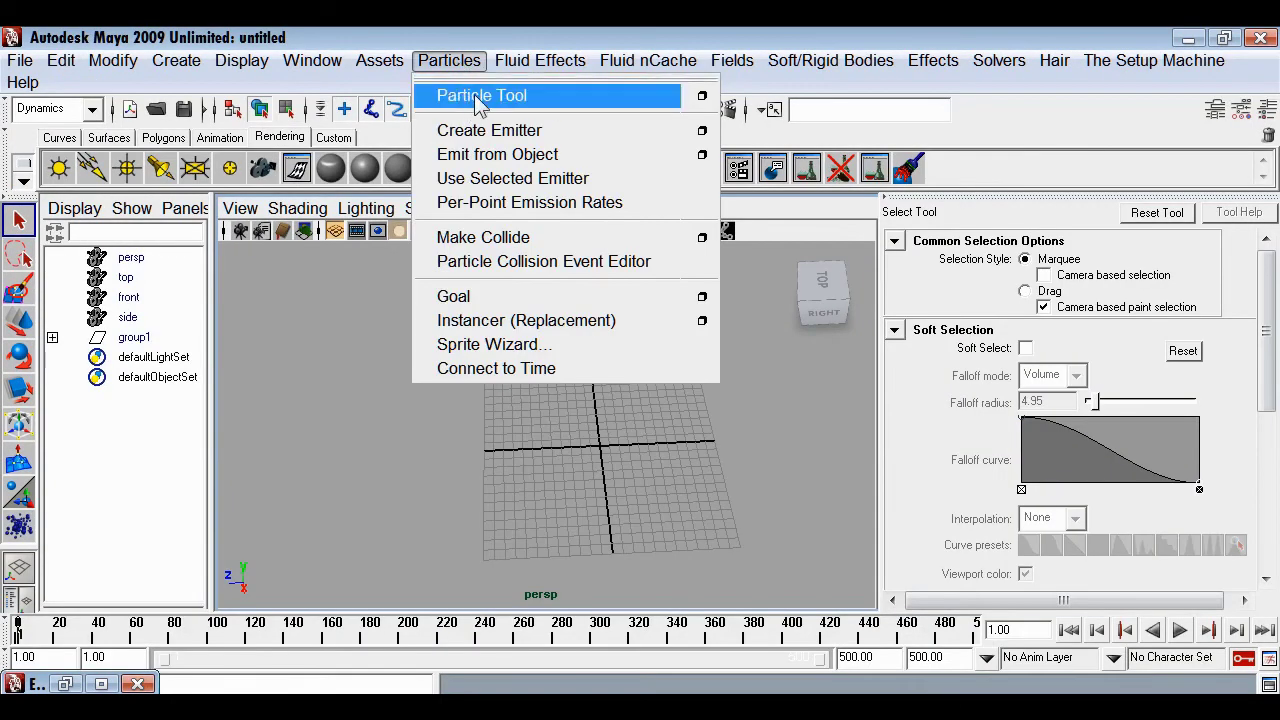
{"action": "left_click", "coordinate": [701, 96]}
{"action": "left_click", "coordinate": [1150, 214]}
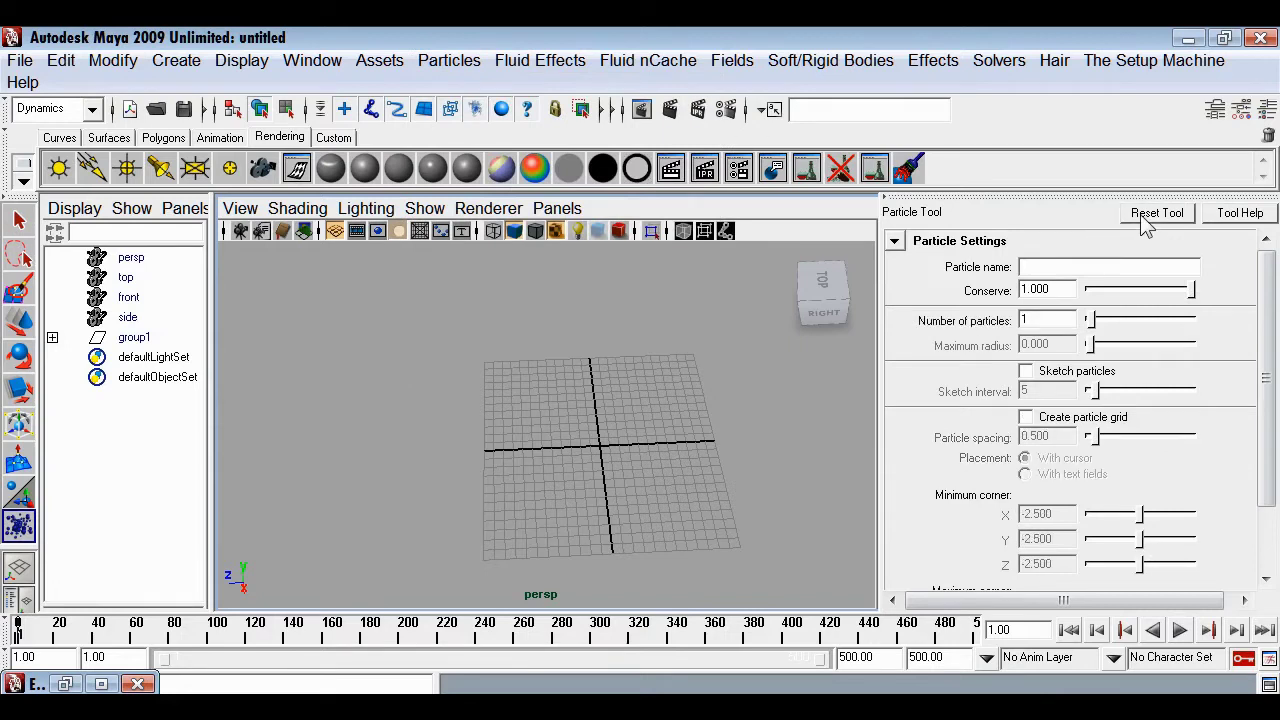
Create a particle grid with a spacing of 6, placed with the cursor from two opposite corners around the scene's ground grid
{"action": "left_click", "coordinate": [1027, 419]}
{"action": "double_click", "coordinate": [1064, 437]}
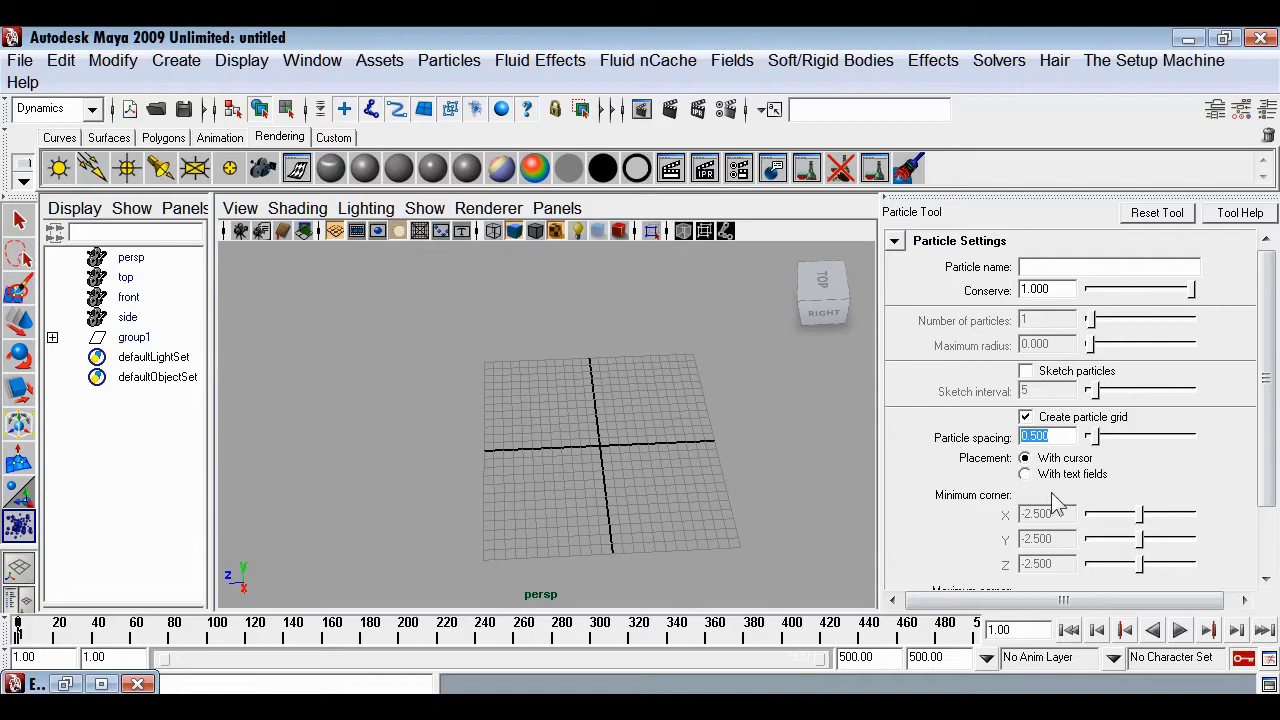
{"action": "type", "text": "6"}
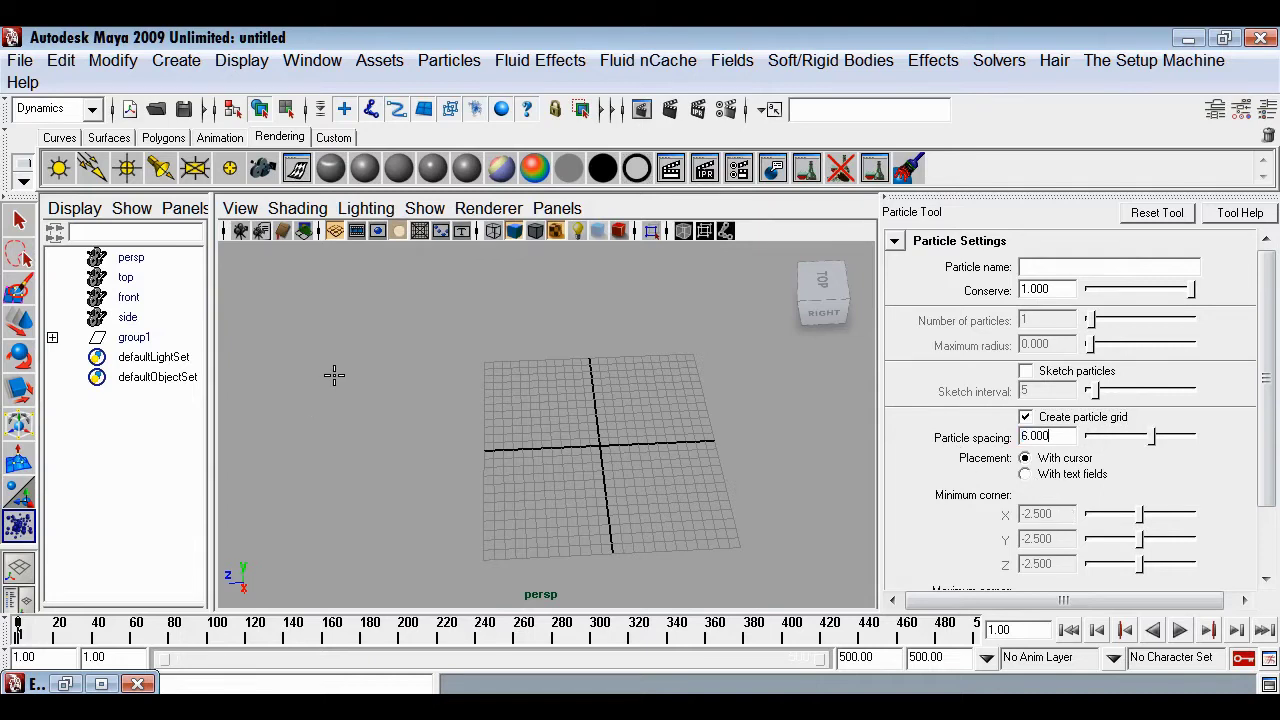
{"action": "left_click", "coordinate": [333, 297]}
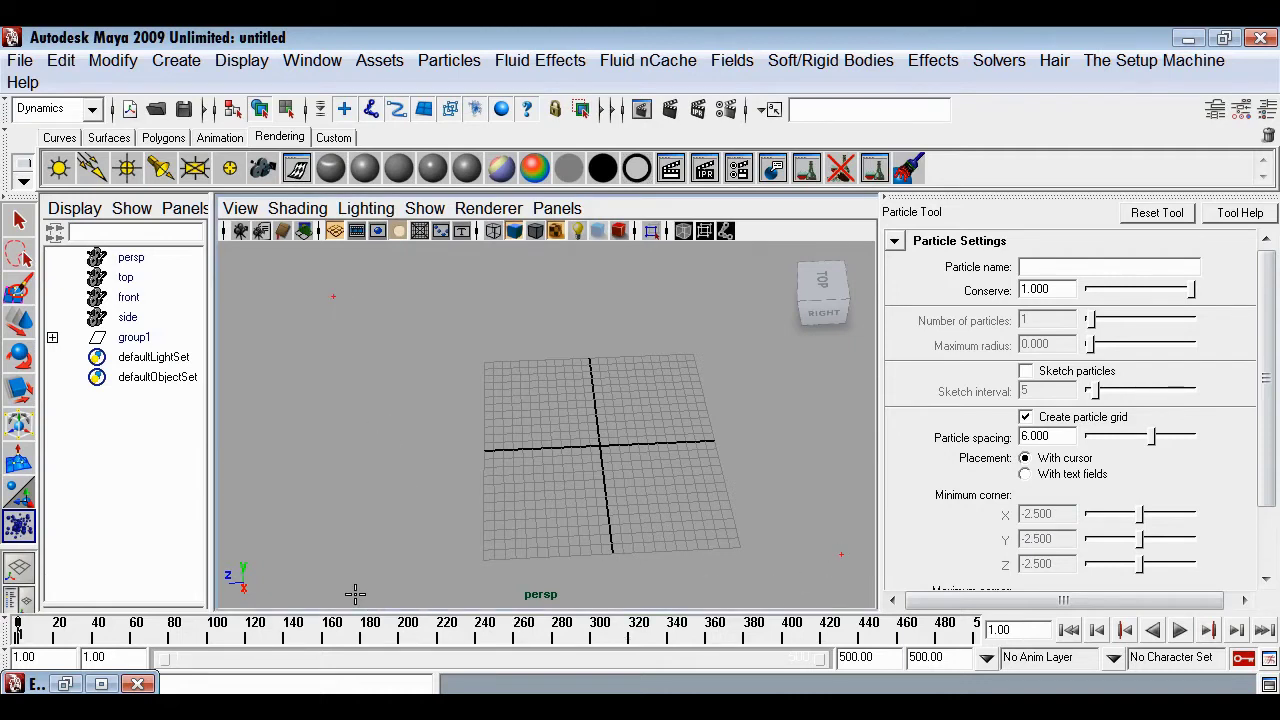
{"action": "key", "text": "Return"}
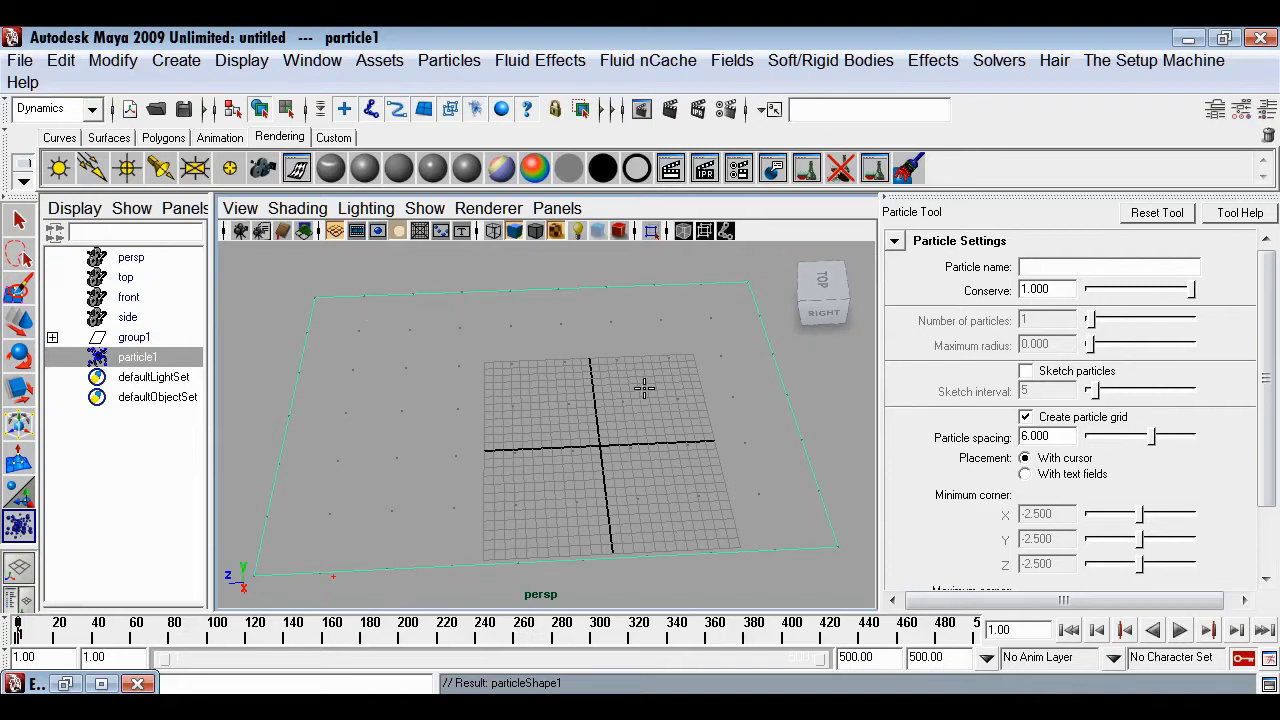
{"action": "key", "text": "q"}
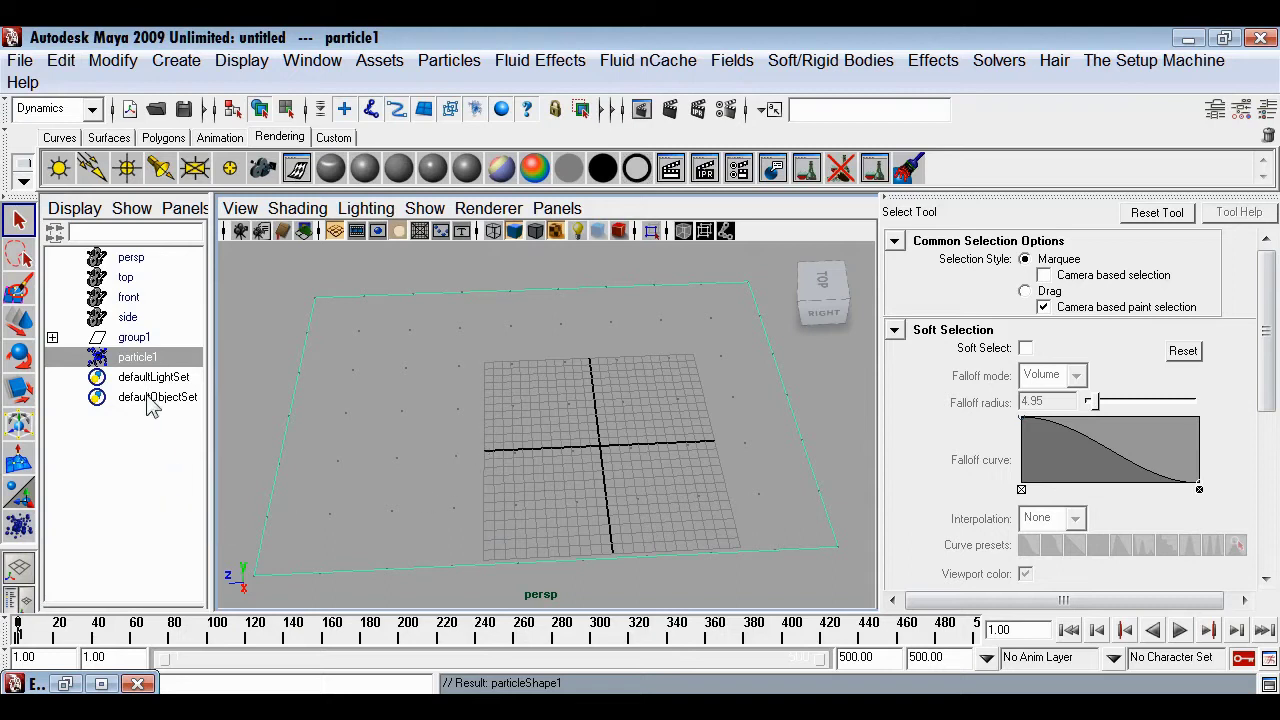
Unhide the shark group and instance it onto the particle grid with Instancer (Replacement)
{"action": "left_click", "coordinate": [112, 339]}
{"action": "key", "text": "shift+h"}
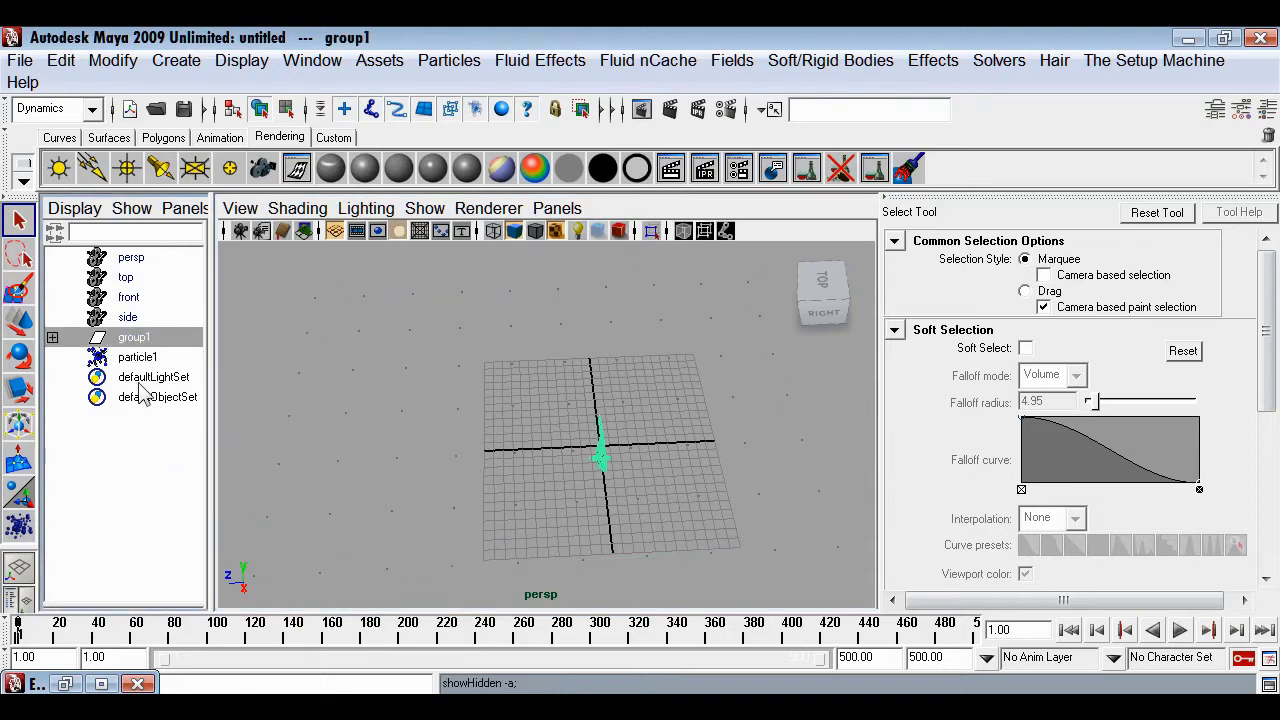
{"action": "left_click", "coordinate": [139, 362], "text": "ctrl"}
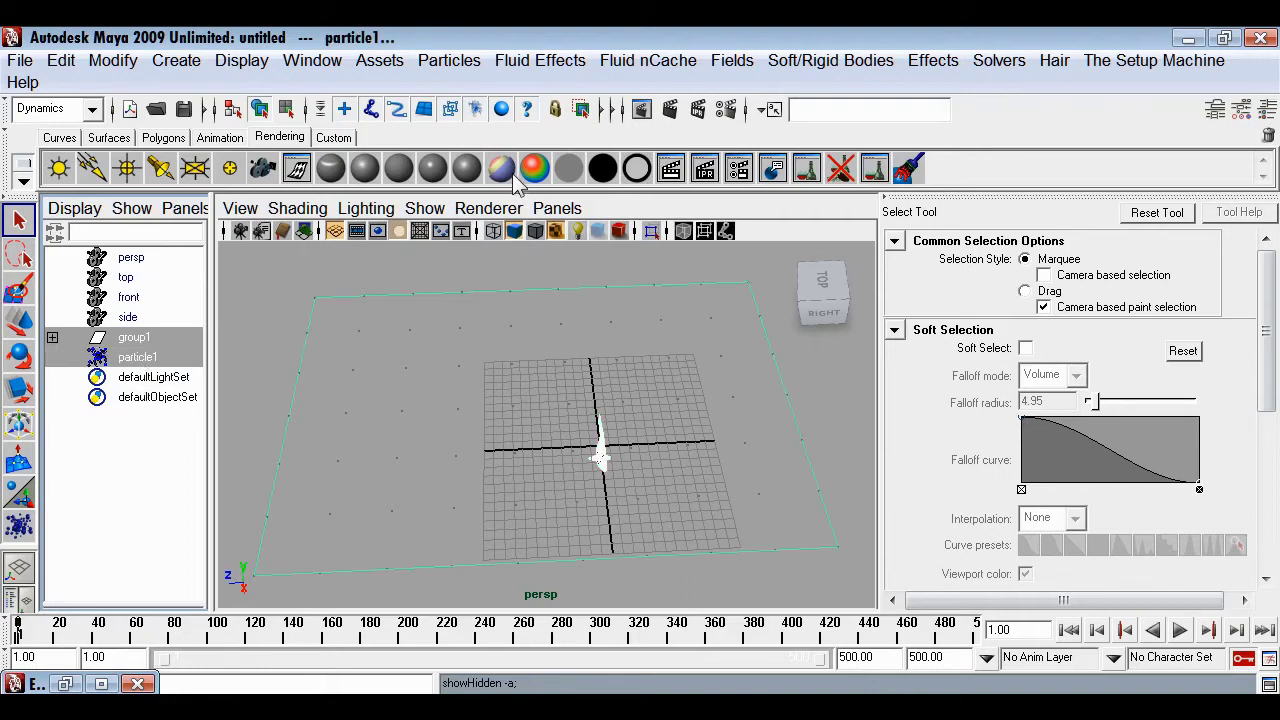
{"action": "left_click", "coordinate": [450, 61]}
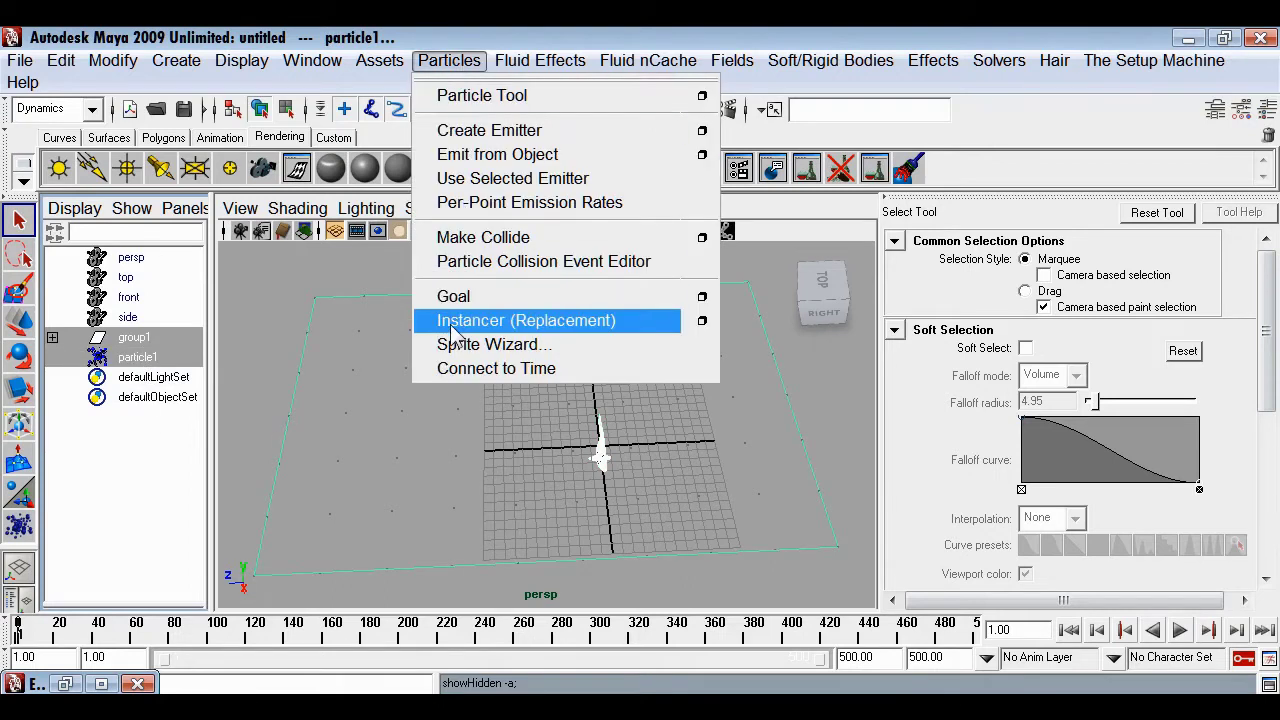
{"action": "left_click", "coordinate": [510, 320]}
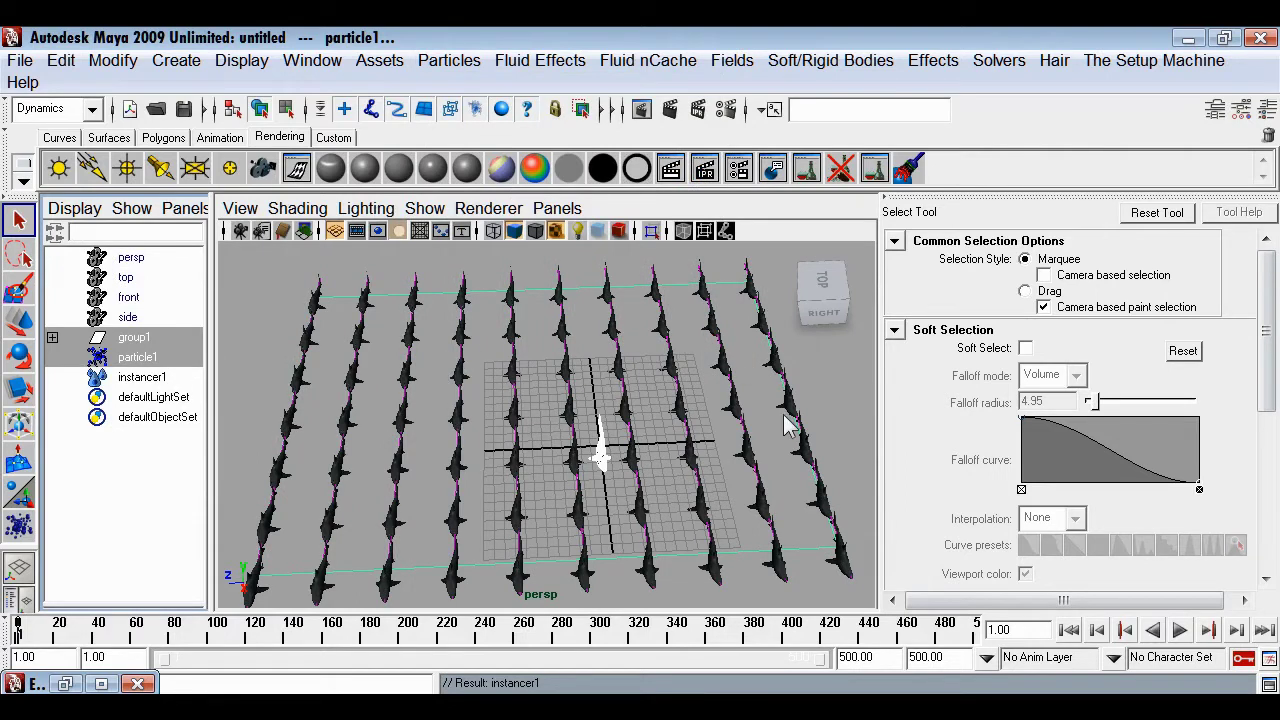
Deselect everything and play the animation, inspecting the instanced sharks from a low, close viewpoint
{"action": "left_click", "coordinate": [800, 475]}
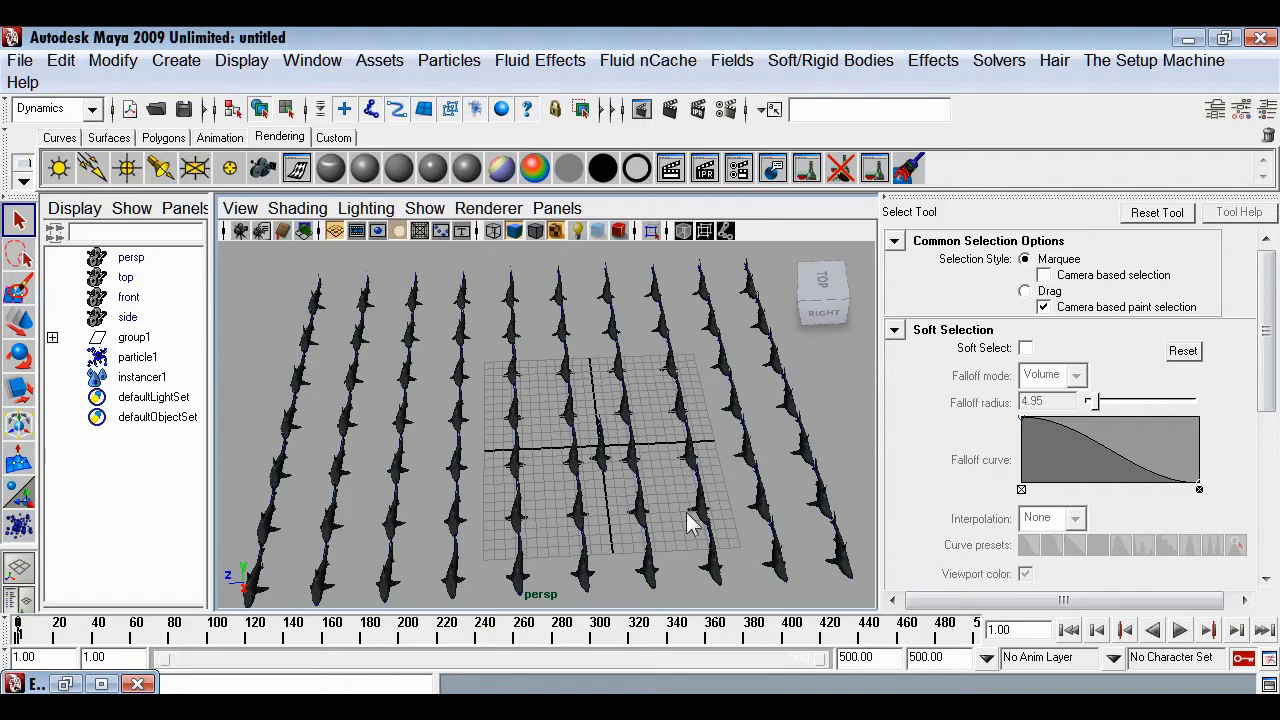
{"action": "left_click", "coordinate": [1180, 630]}
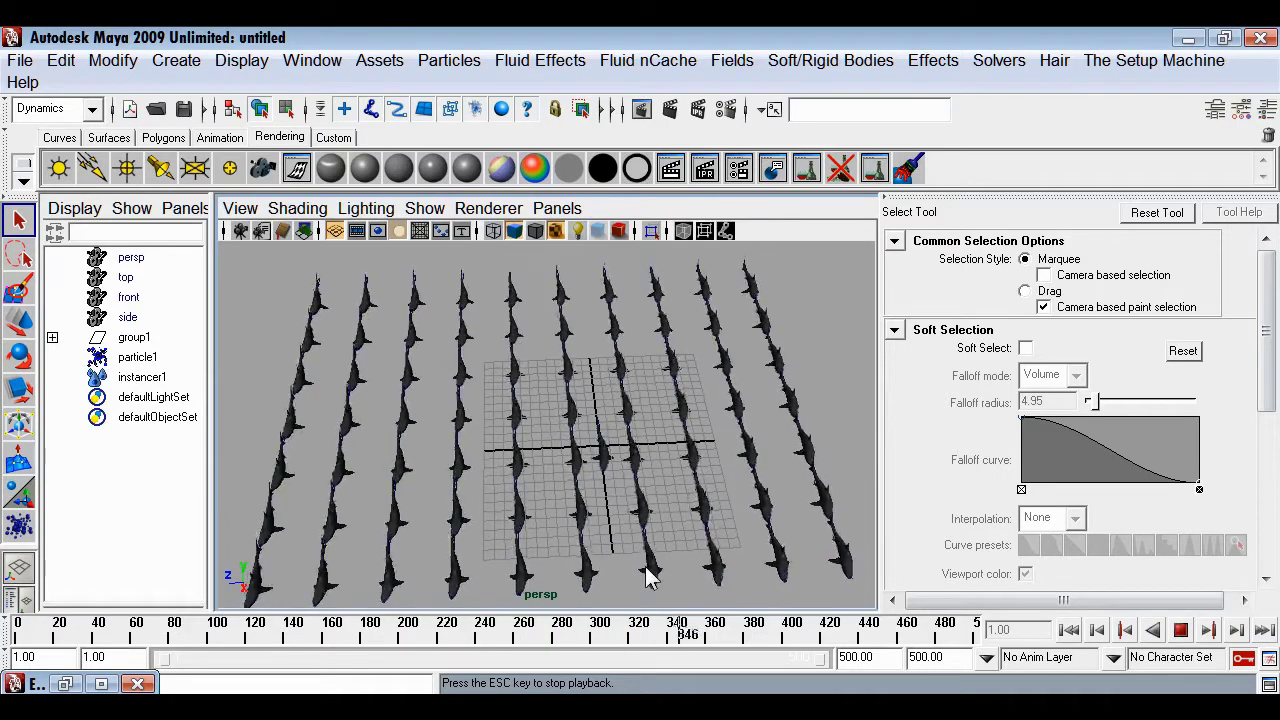
{"action": "left_click_drag", "start_coordinate": [624, 585], "coordinate": [668, 505], "text": "alt"}
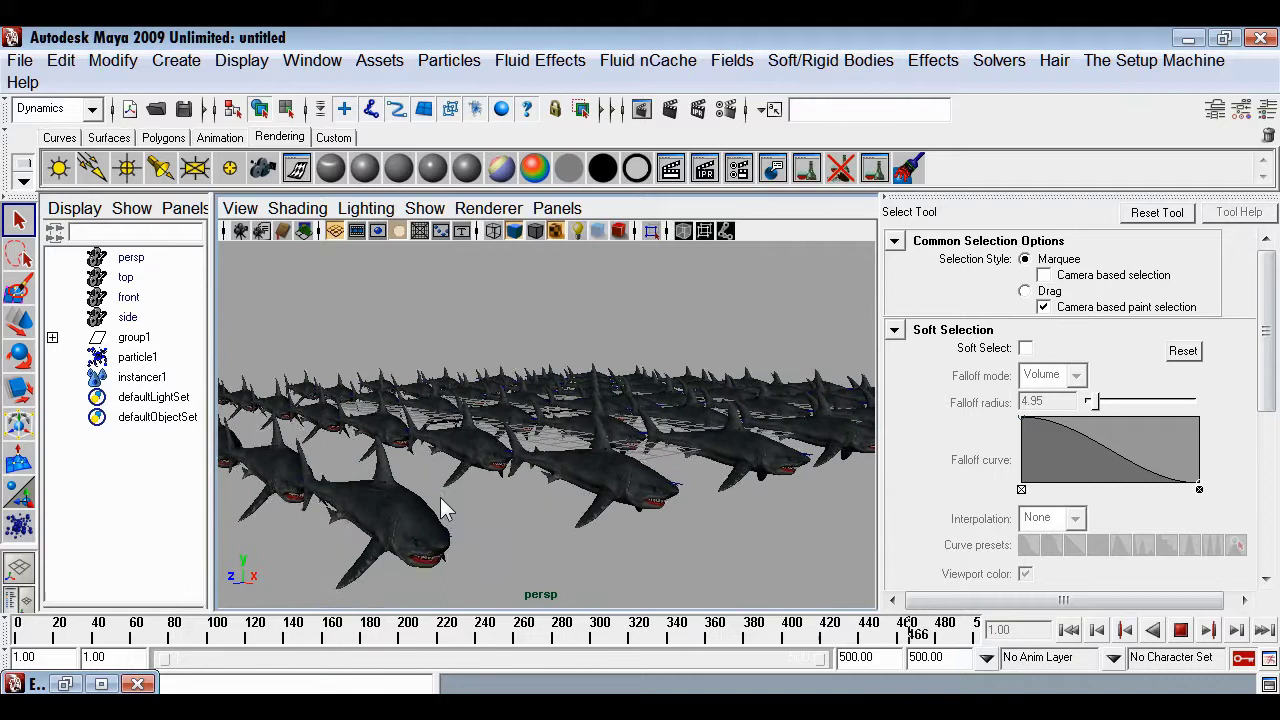
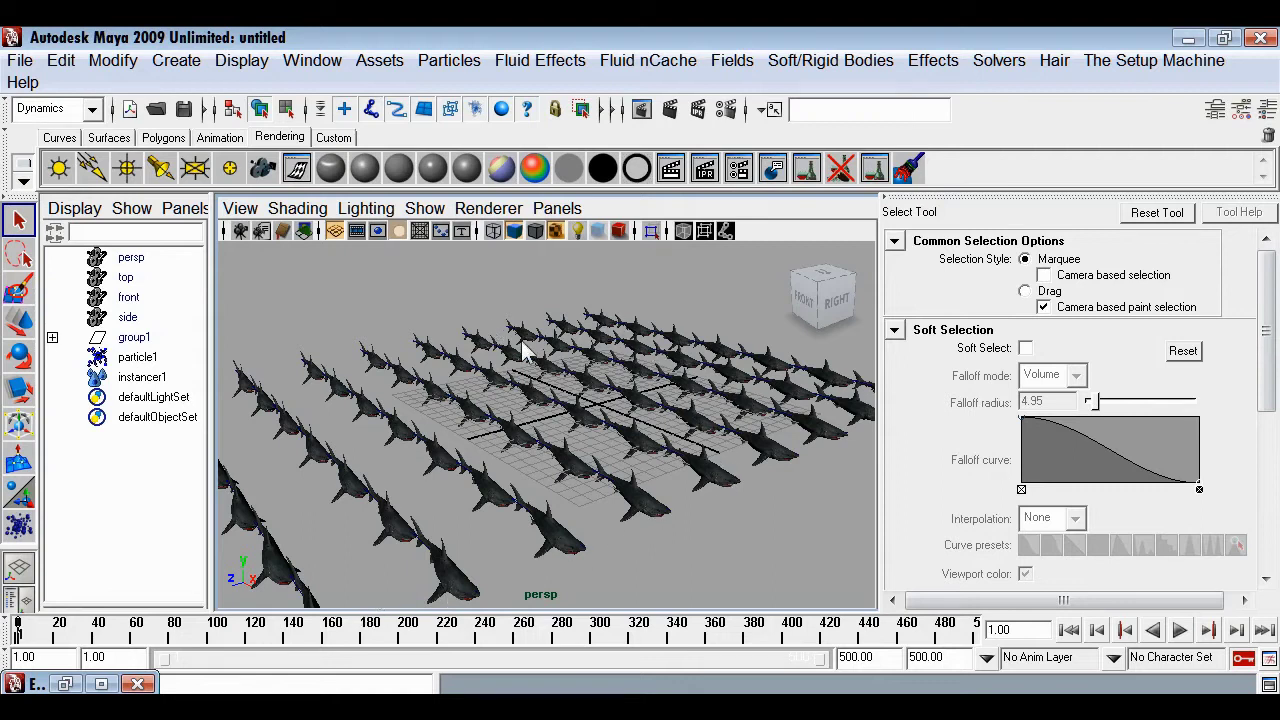
Add a Turbulence field to particle1 and set the field's attenuation to 0
{"action": "left_click", "coordinate": [150, 358]}
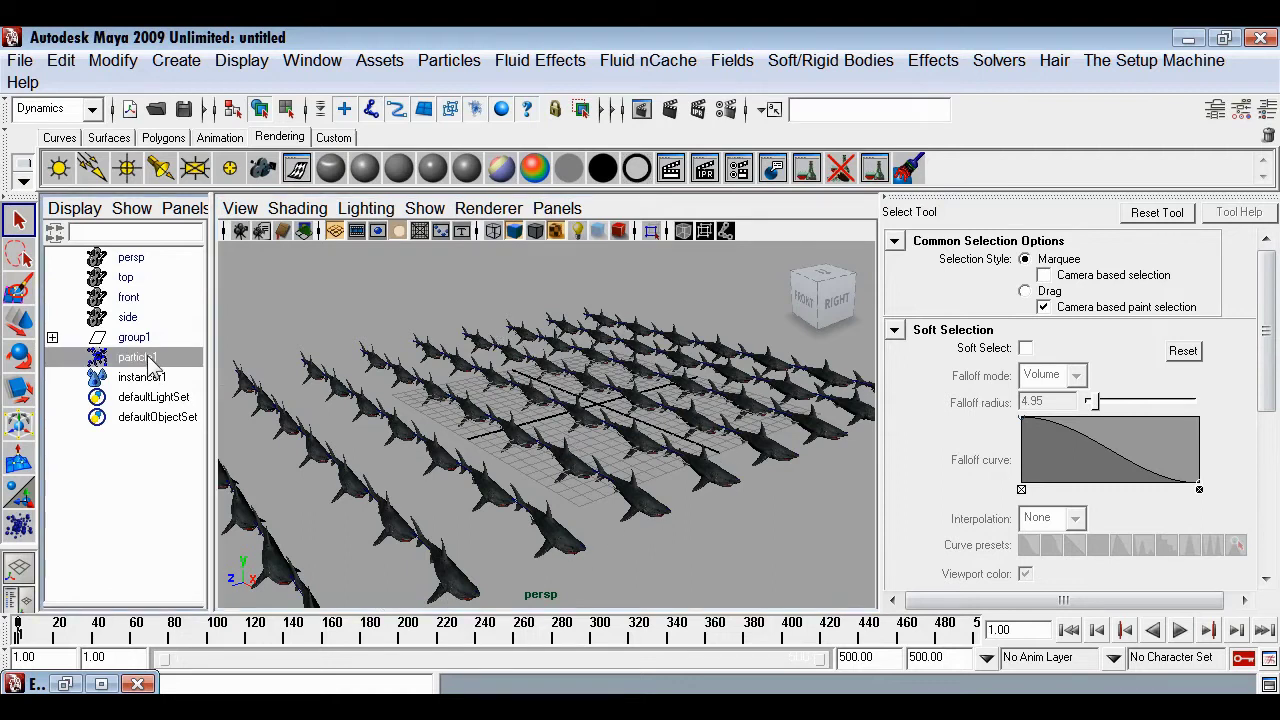
{"action": "left_click", "coordinate": [728, 64]}
{"action": "left_click", "coordinate": [756, 215]}
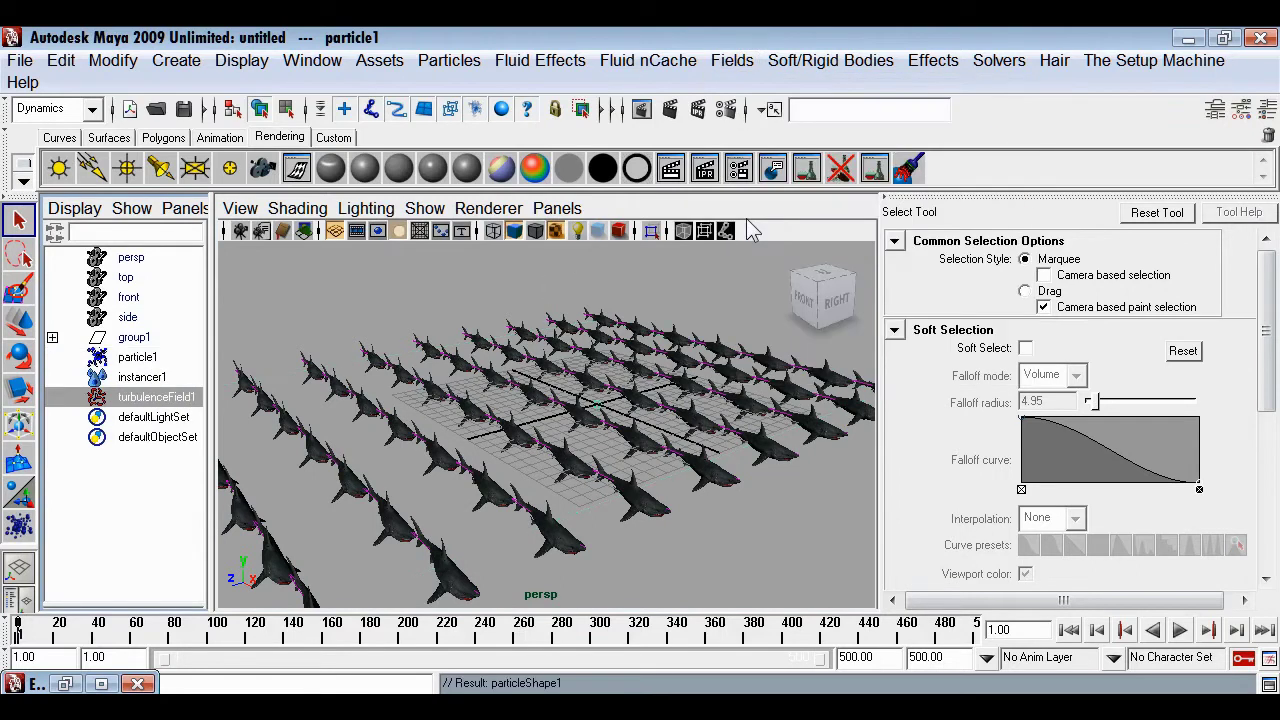
{"action": "key", "text": "ctrl+a"}
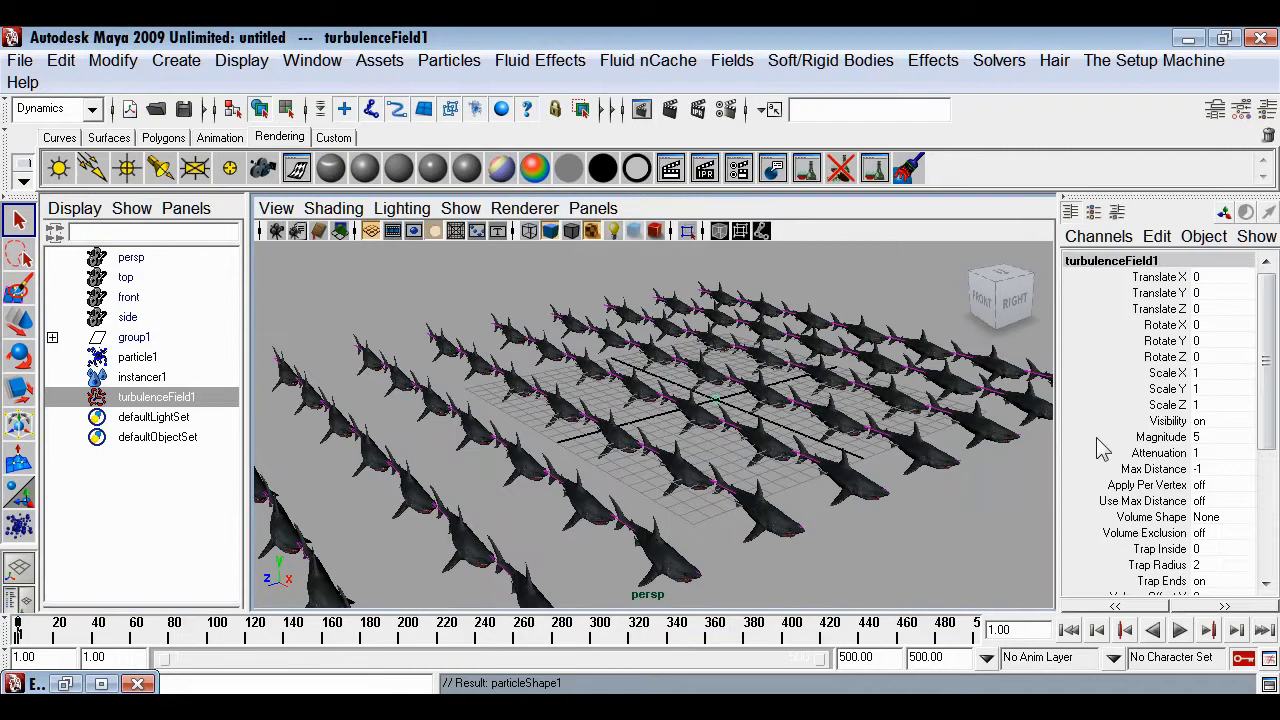
{"action": "double_click", "coordinate": [1210, 453]}
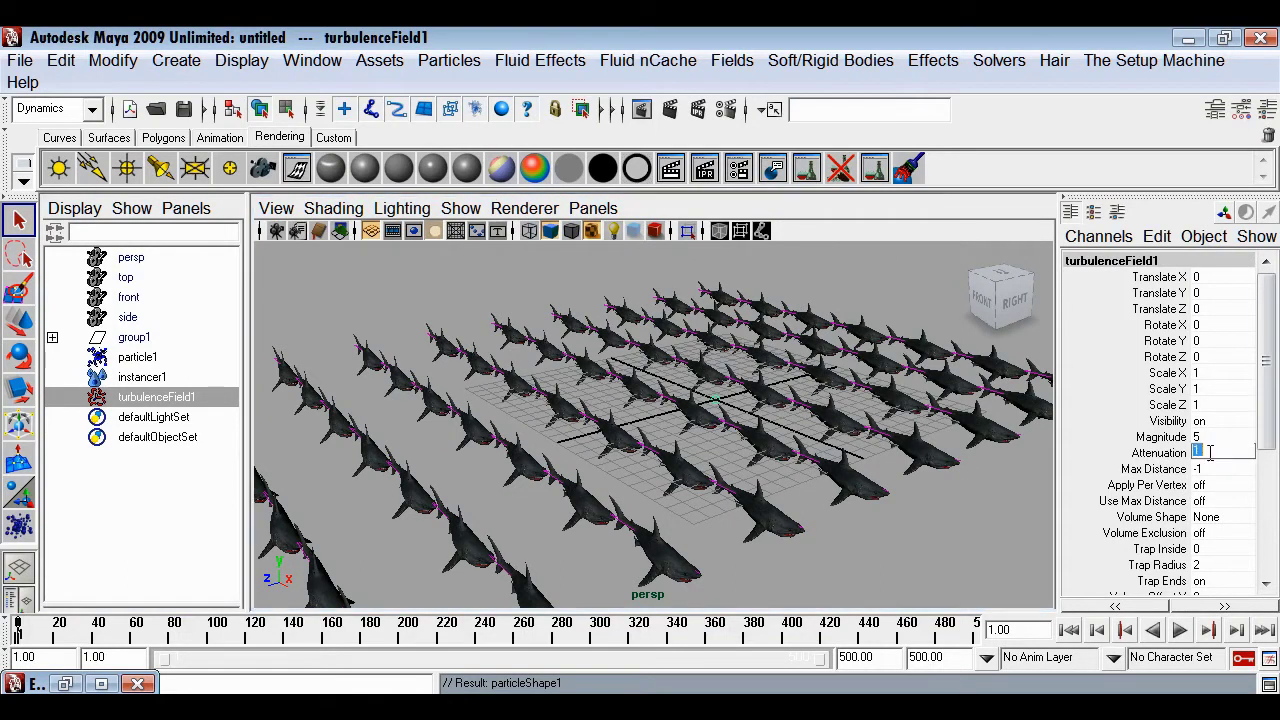
{"action": "key", "text": "Return"}
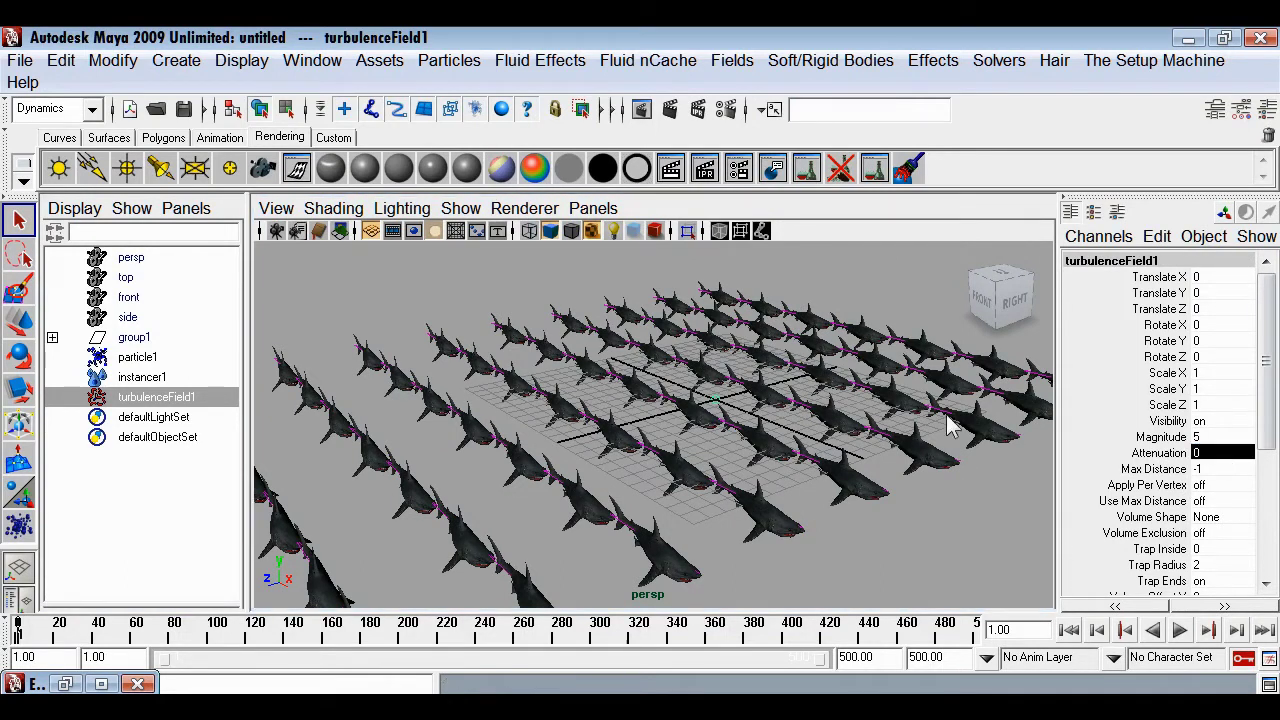
Run the turbulence simulation to scatter the sharks and stop it at frame 191
{"action": "left_click", "coordinate": [1180, 630]}
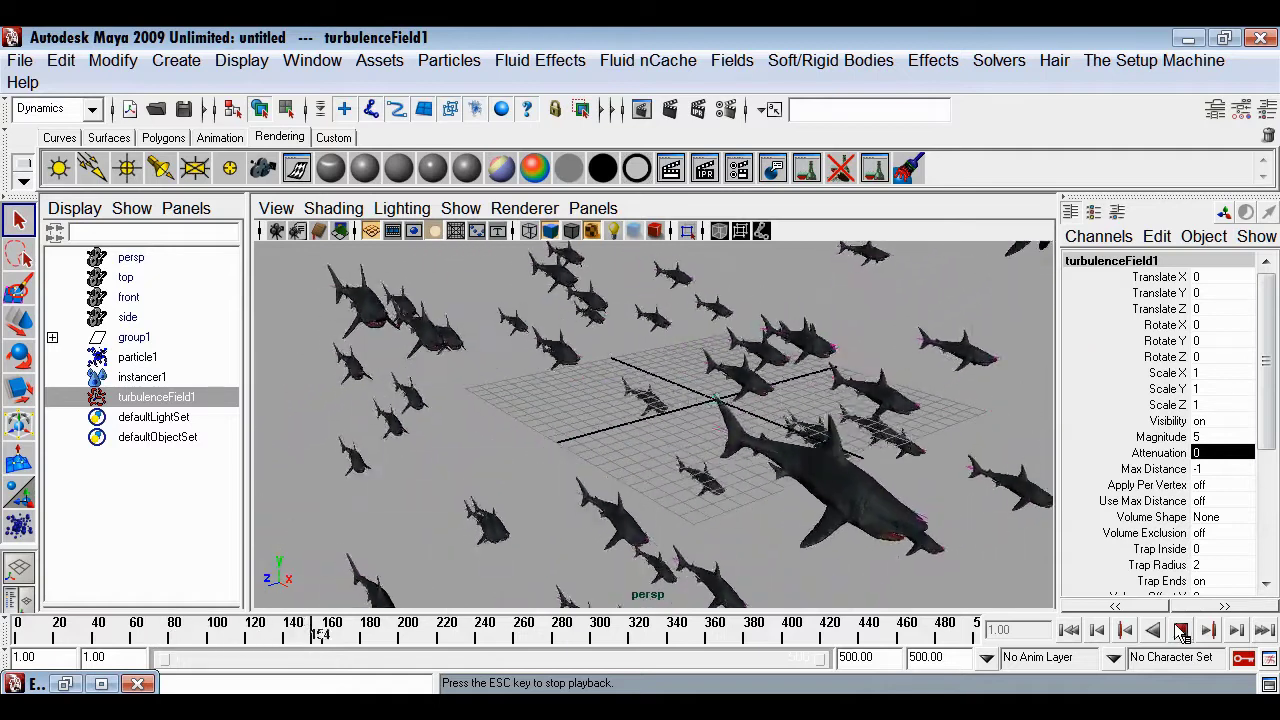
{"action": "left_click", "coordinate": [1180, 631]}
{"action": "left_click_drag", "start_coordinate": [676, 560], "coordinate": [748, 436], "text": "alt"}
{"action": "scroll", "coordinate": [676, 505], "scroll_direction": "down", "scroll_amount": 5}
{"action": "scroll", "coordinate": [676, 505], "scroll_direction": "up", "scroll_amount": 3}
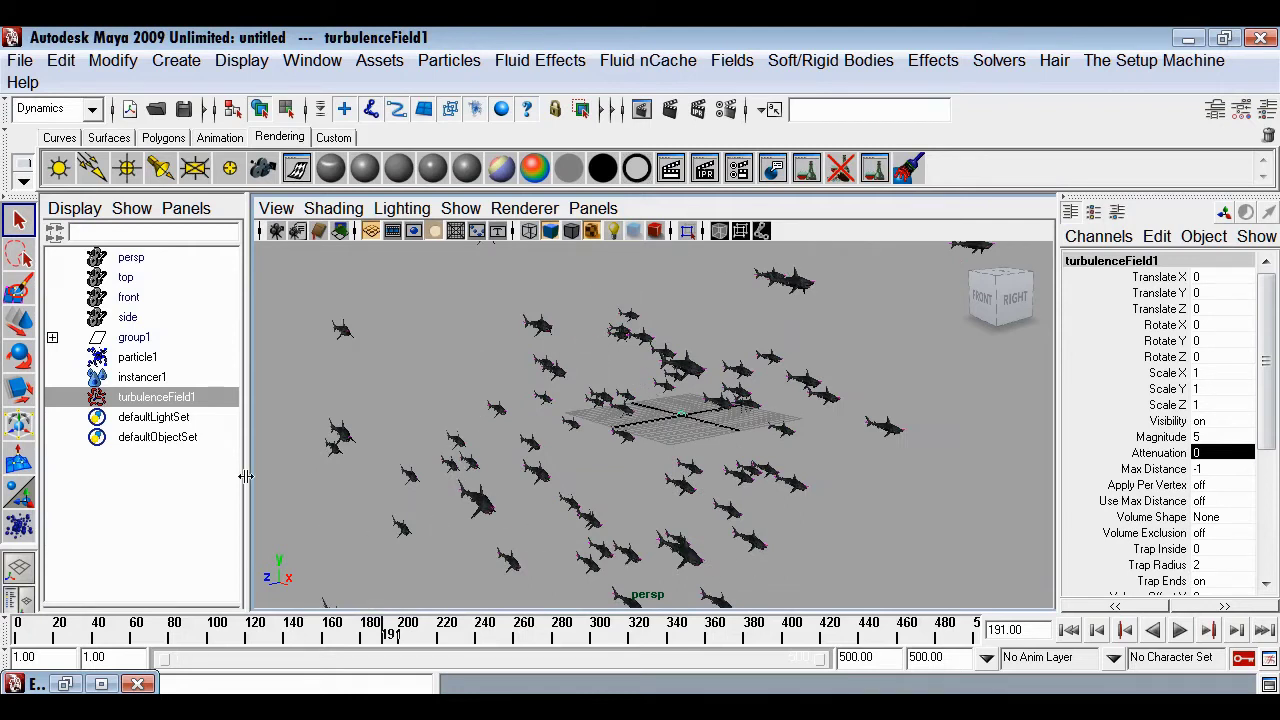
Save the scattered positions of particle1 as its initial state and return to frame 1
{"action": "left_click", "coordinate": [140, 358]}
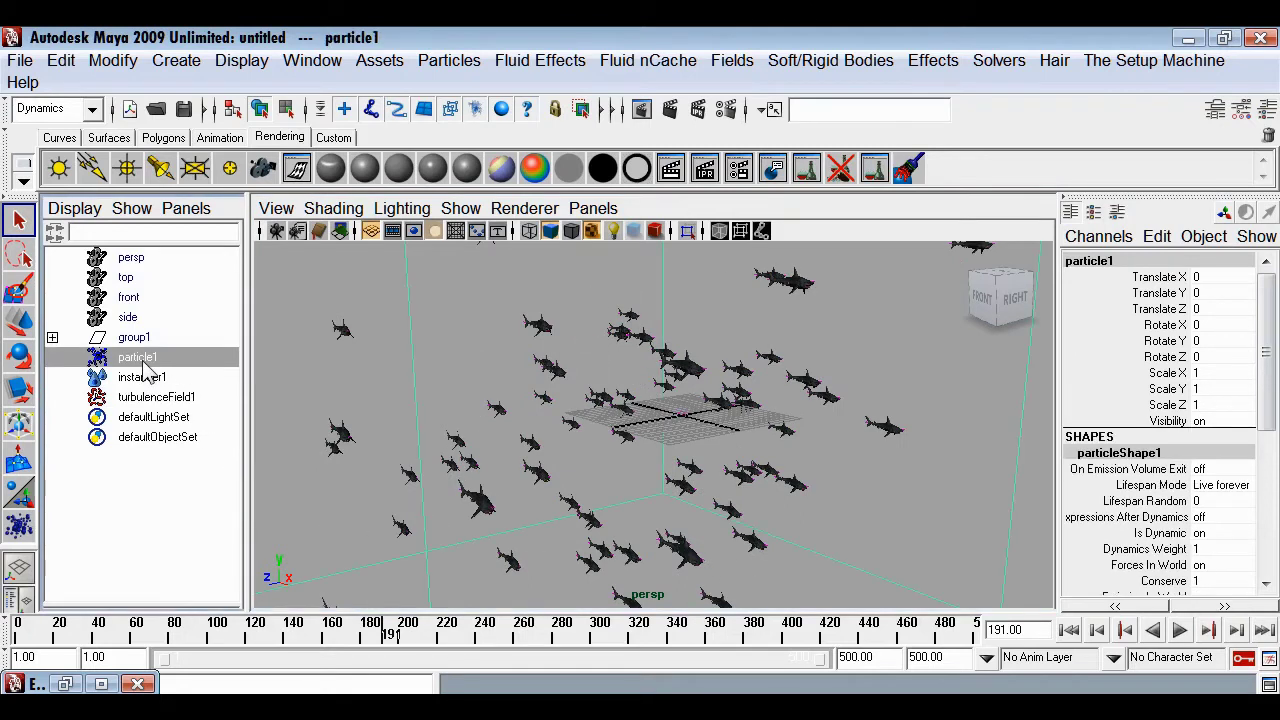
{"action": "left_click", "coordinate": [999, 61]}
{"action": "mouse_move", "coordinate": [993, 100]}
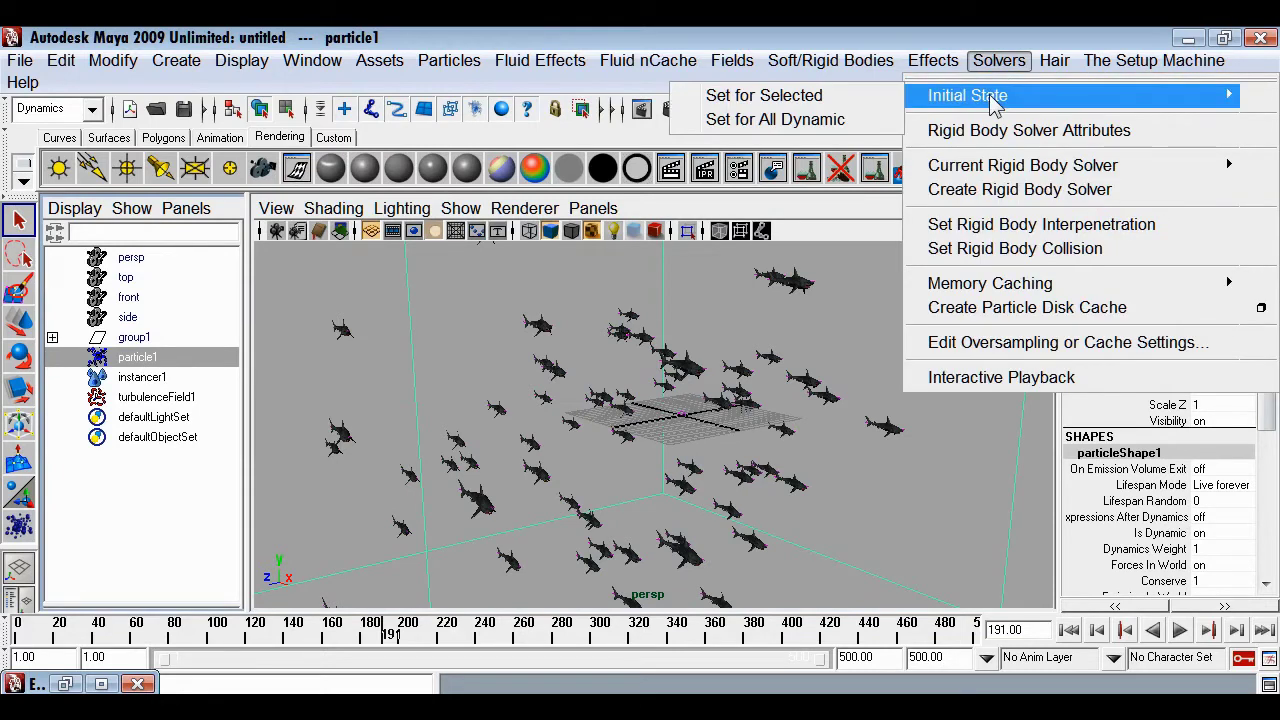
{"action": "left_click", "coordinate": [800, 97]}
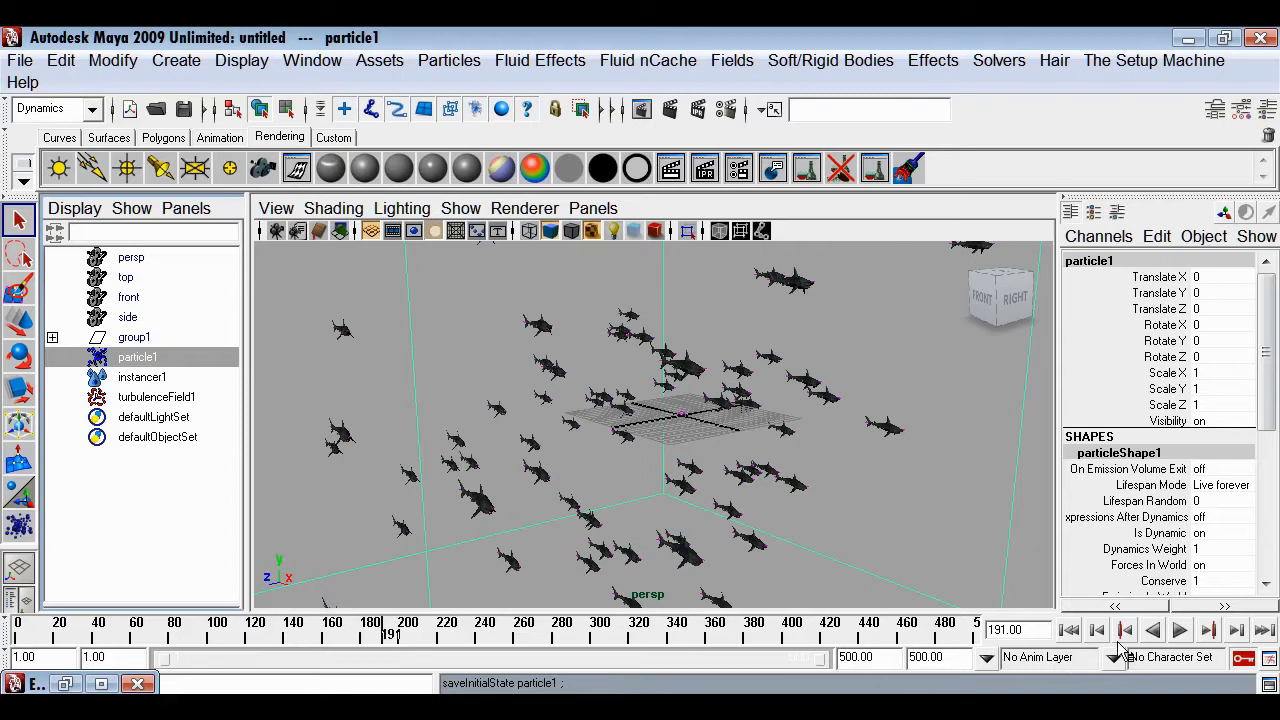
{"action": "left_click", "coordinate": [1069, 630]}
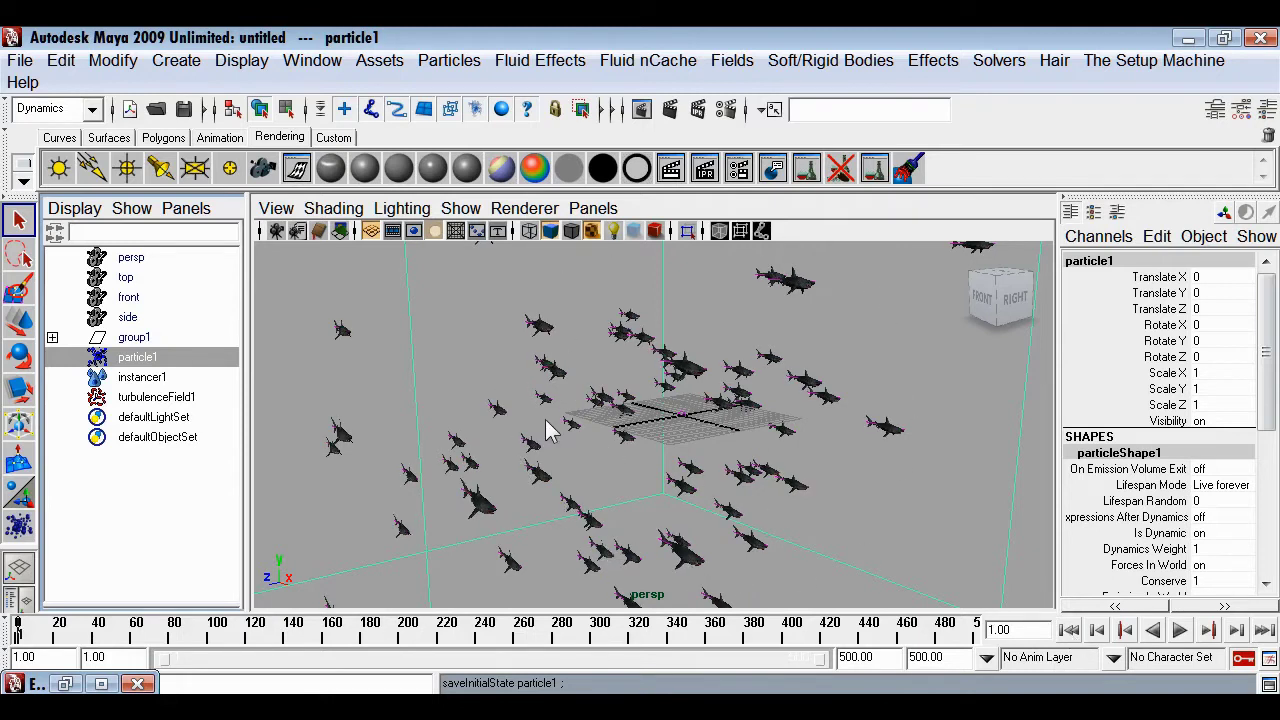
Deselect the particles and briefly play the simulation from the saved initial state
{"action": "left_click", "coordinate": [330, 309]}
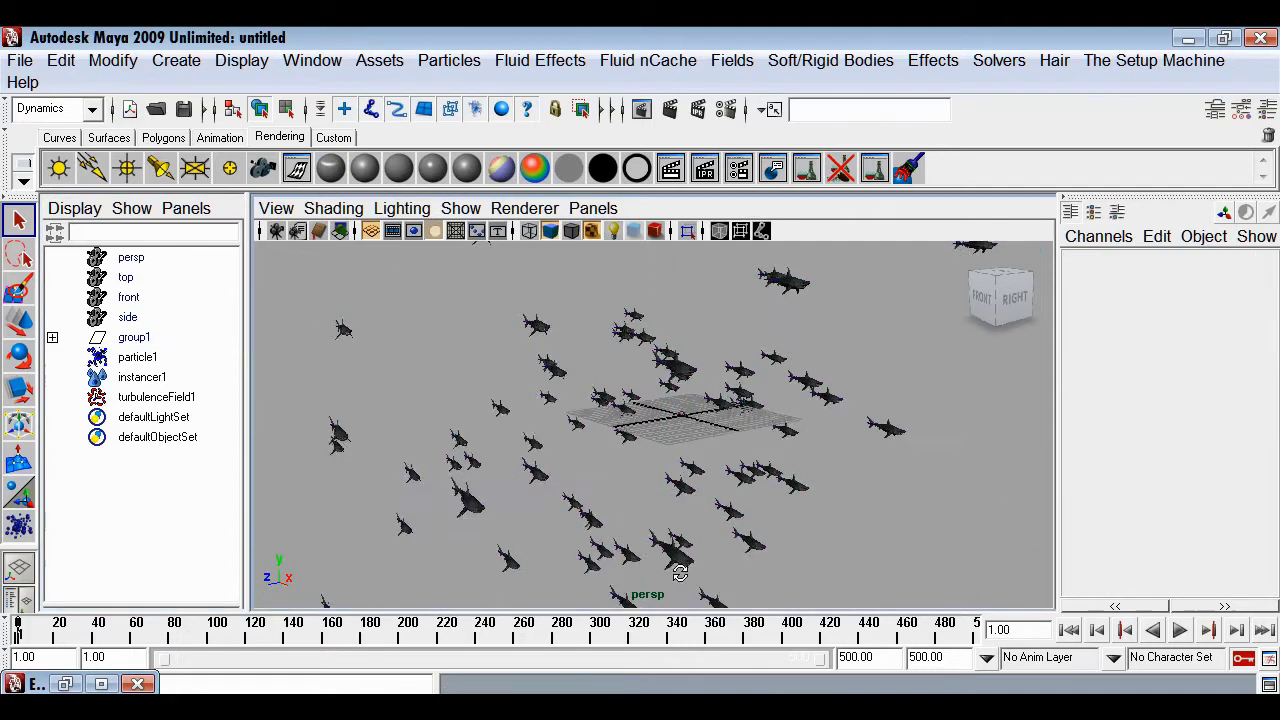
{"action": "left_click", "coordinate": [1180, 630]}
{"action": "left_click", "coordinate": [1180, 630]}
Delete the turbulence field, play the simulation briefly without it, and return to frame 1
{"action": "left_click", "coordinate": [155, 397]}
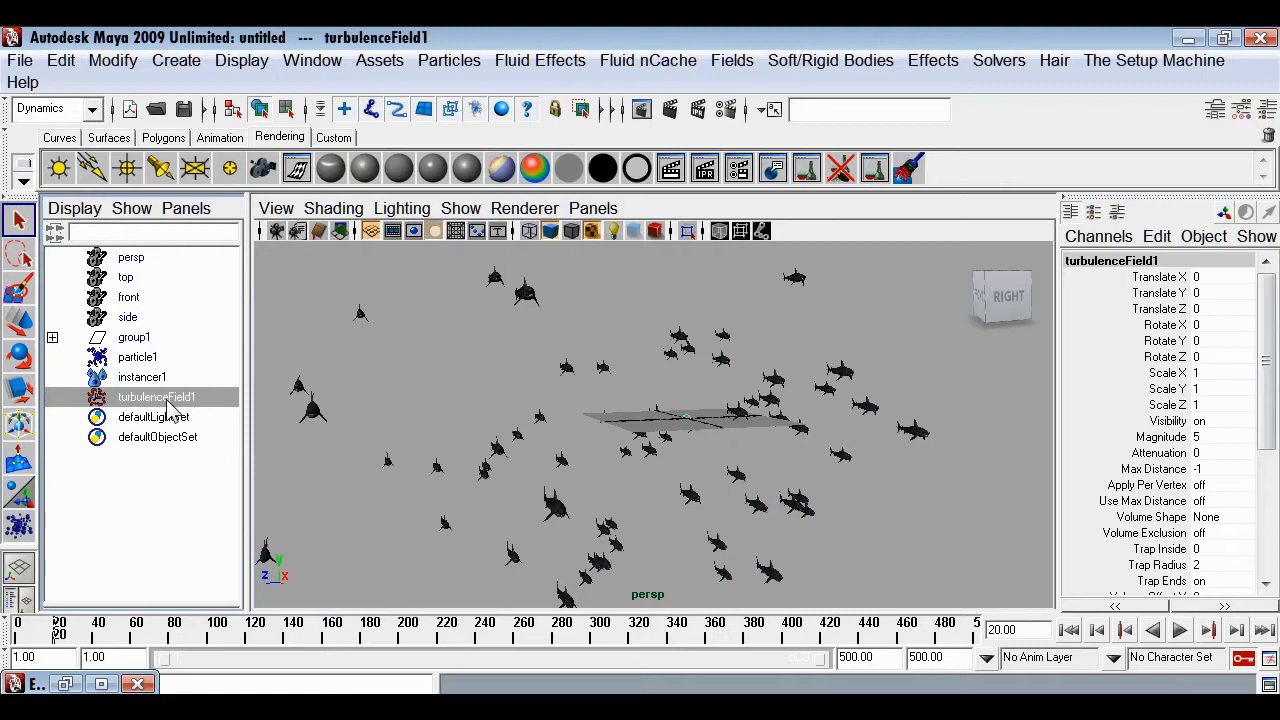
{"action": "key", "text": "Delete"}
{"action": "left_click", "coordinate": [1180, 630]}
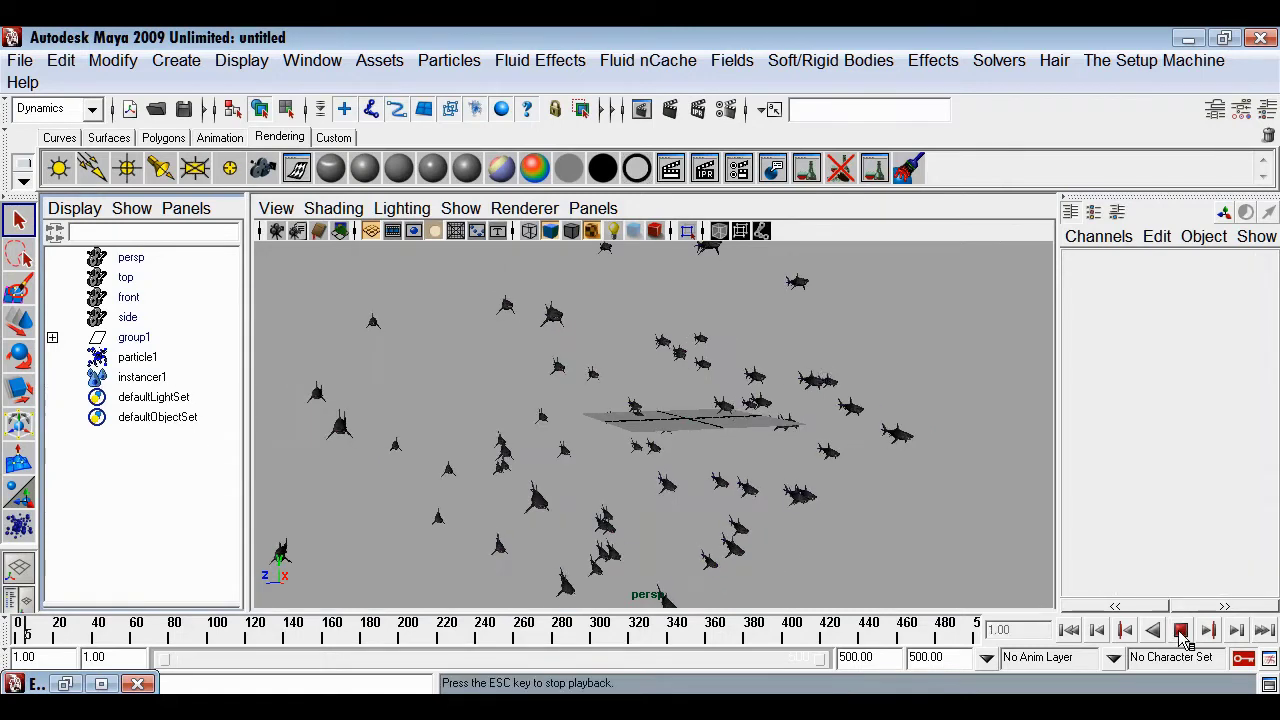
{"action": "left_click", "coordinate": [1181, 630]}
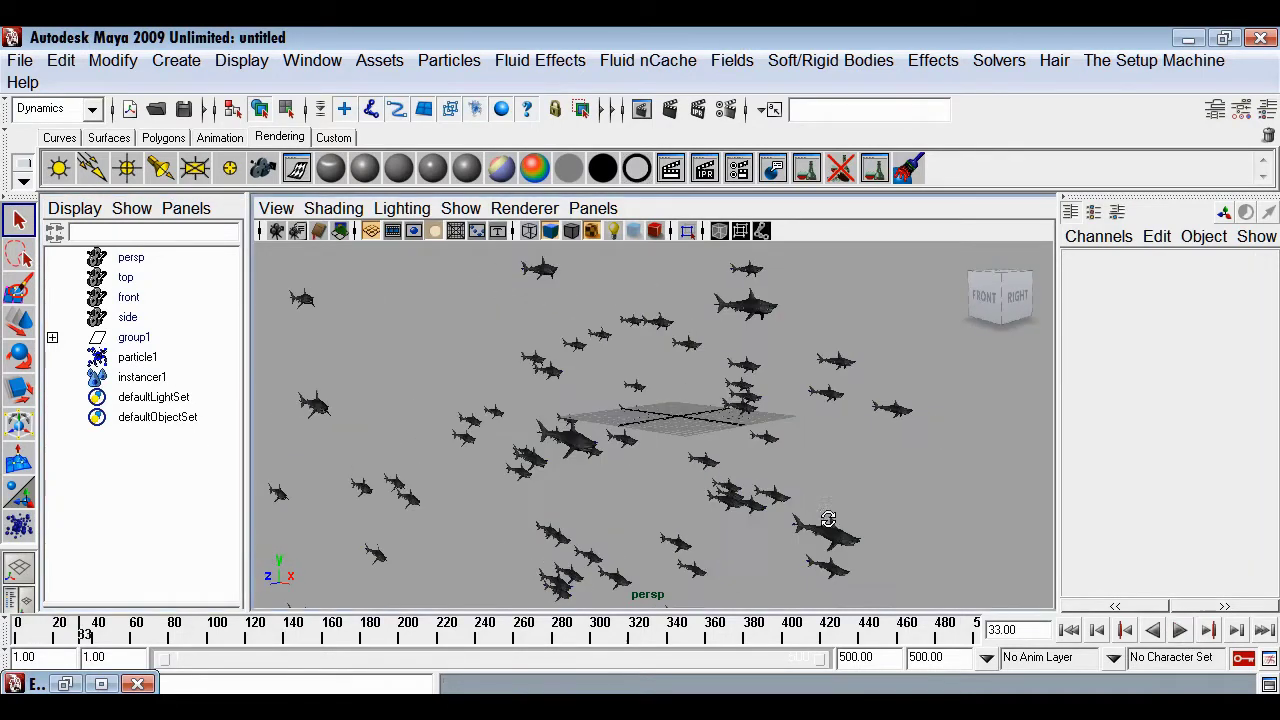
{"action": "key", "text": "alt+shift+v"}
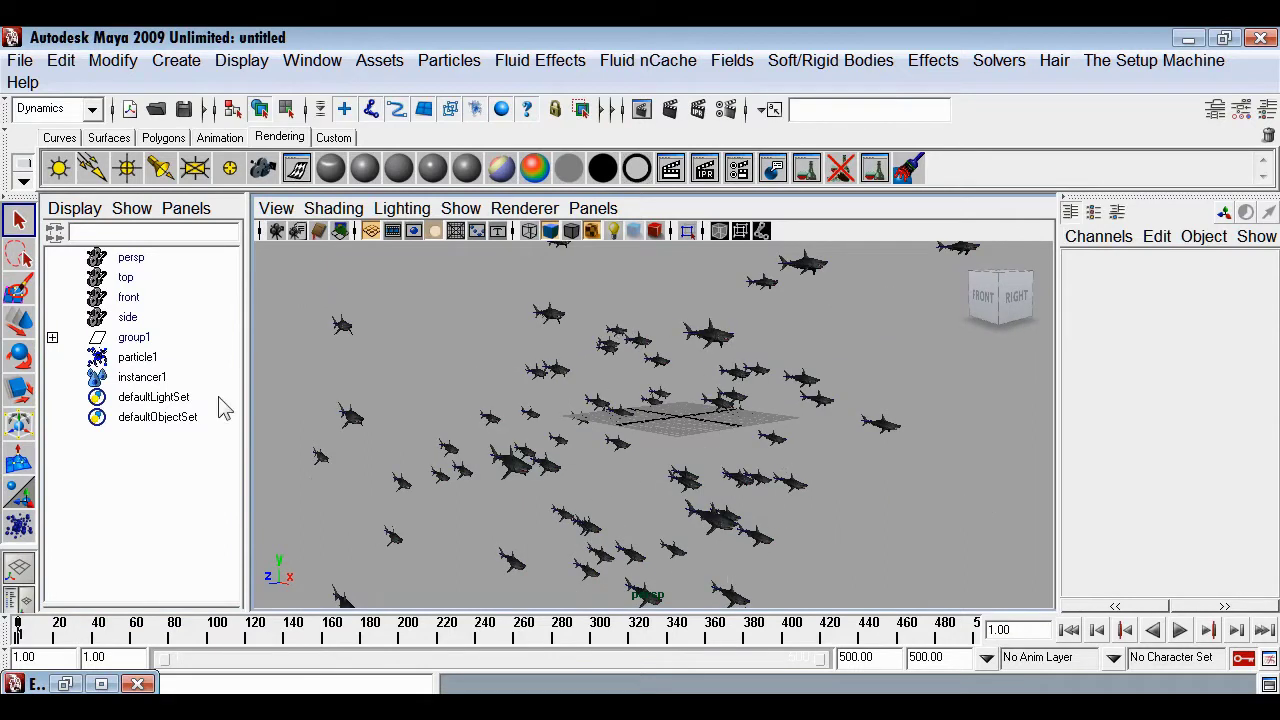
Set the Conserve value of particle1's shape to 0 and play the animation to check the sharks' motion
{"action": "left_click", "coordinate": [140, 358]}
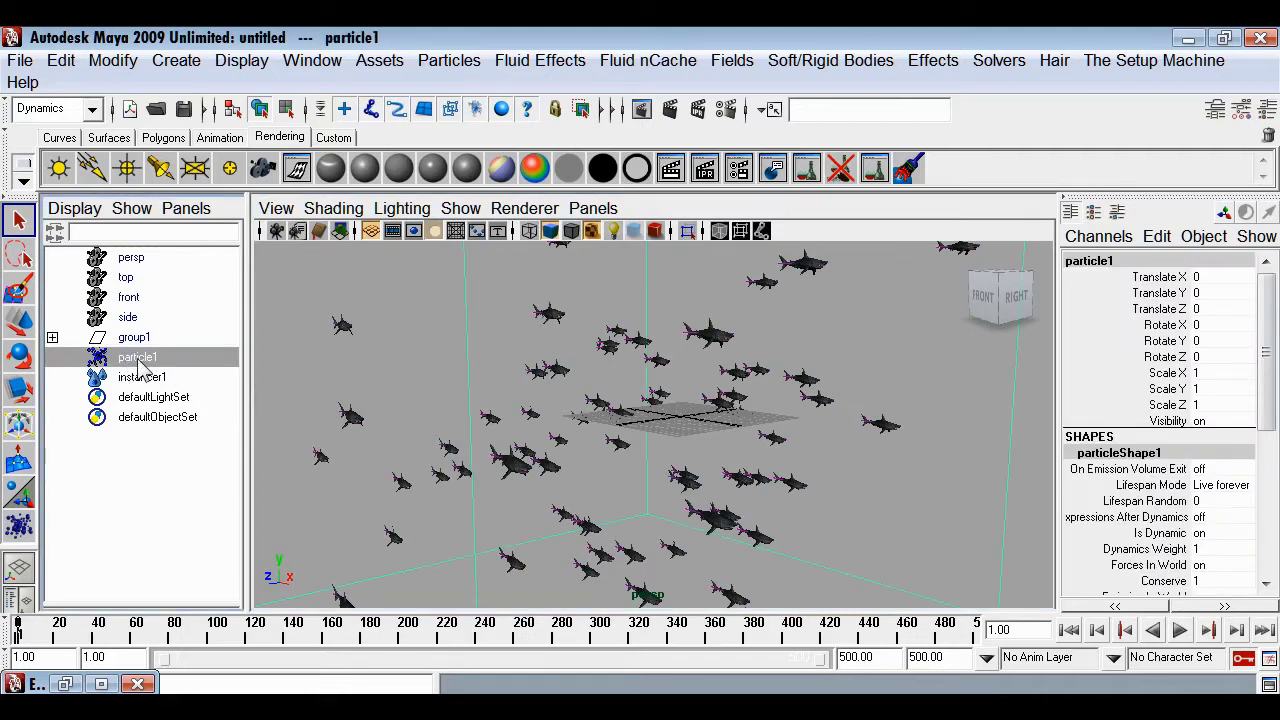
{"action": "scroll", "coordinate": [1180, 480], "scroll_direction": "down", "scroll_amount": 3}
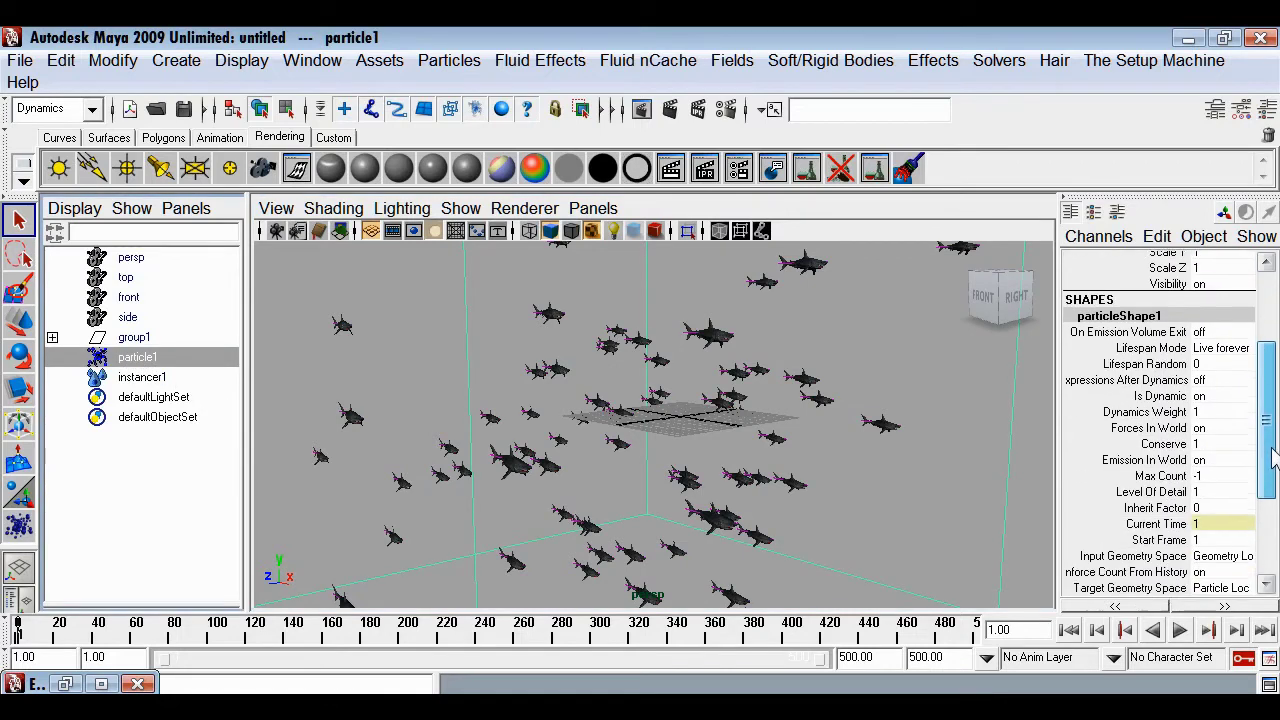
{"action": "left_click", "coordinate": [1210, 440]}
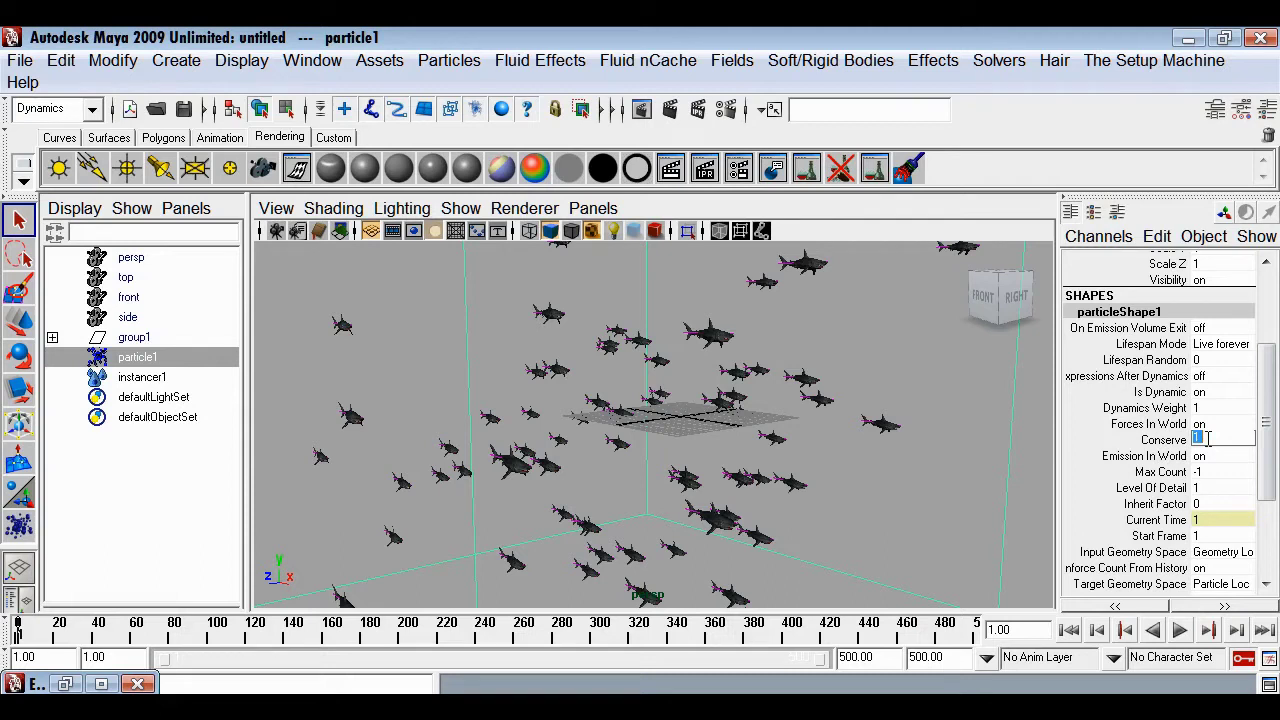
{"action": "key", "text": "Return"}
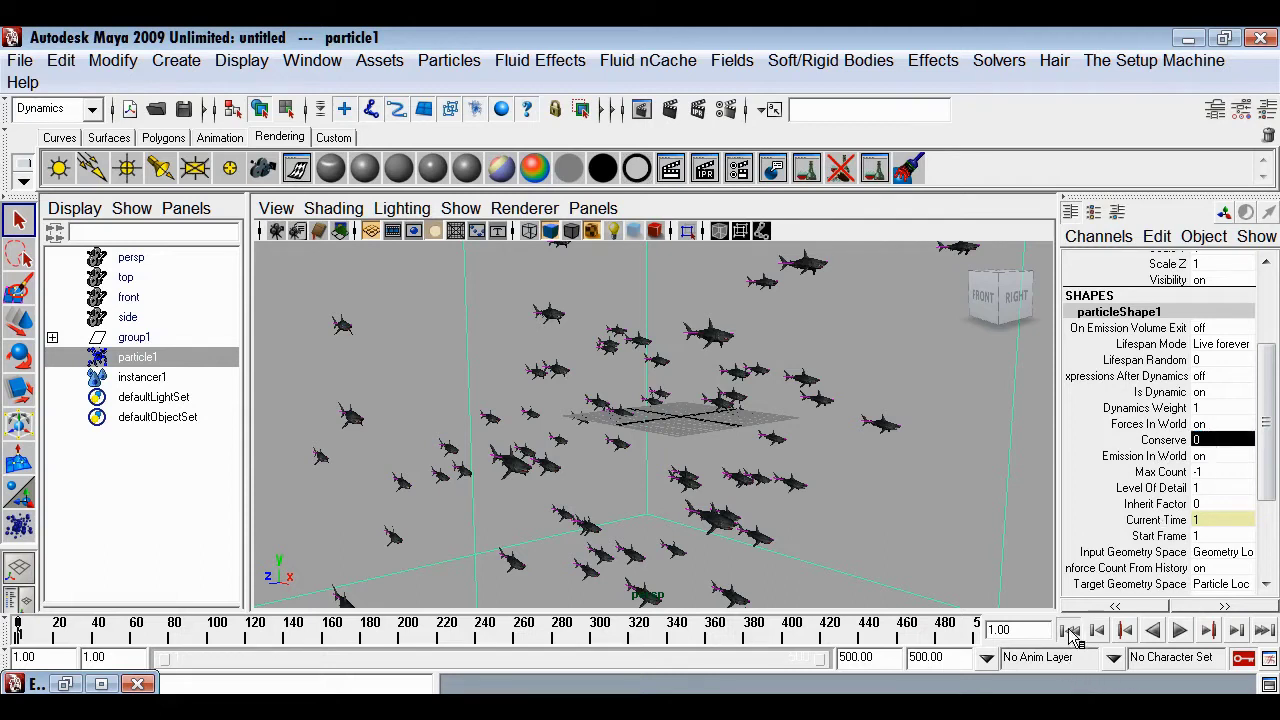
{"action": "left_click", "coordinate": [1180, 630]}
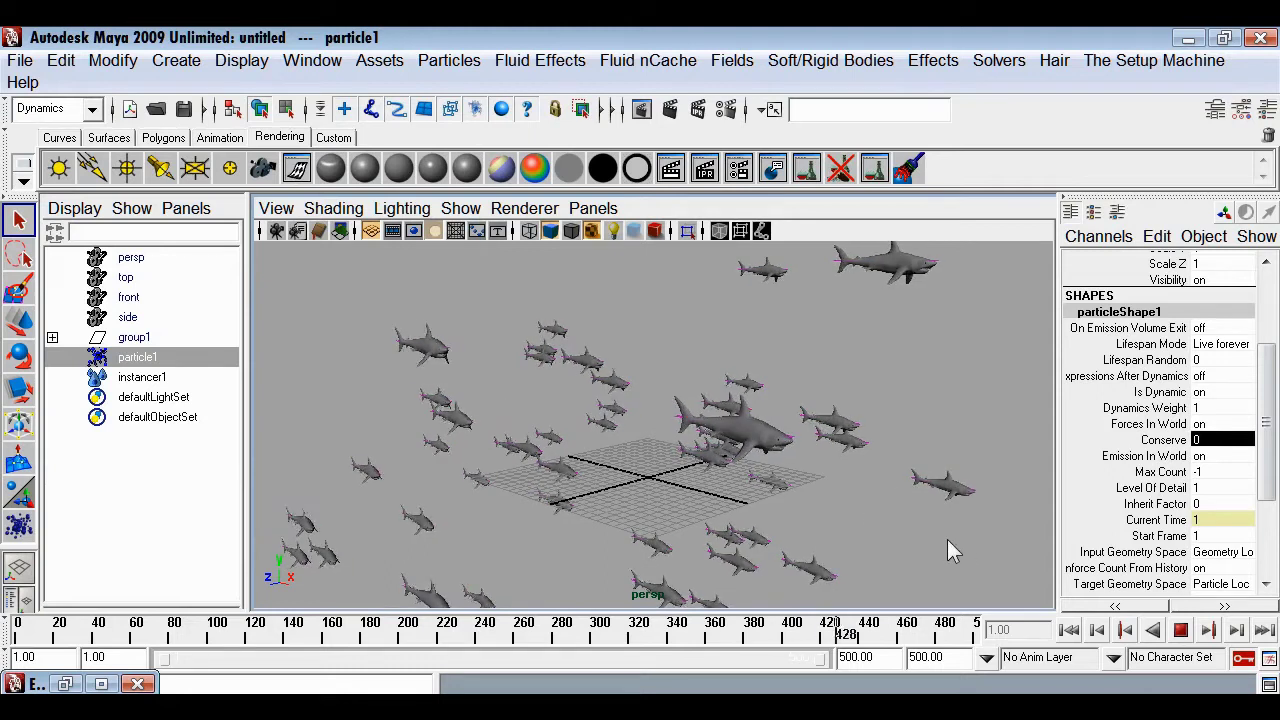
{"action": "left_click", "coordinate": [1180, 630]}
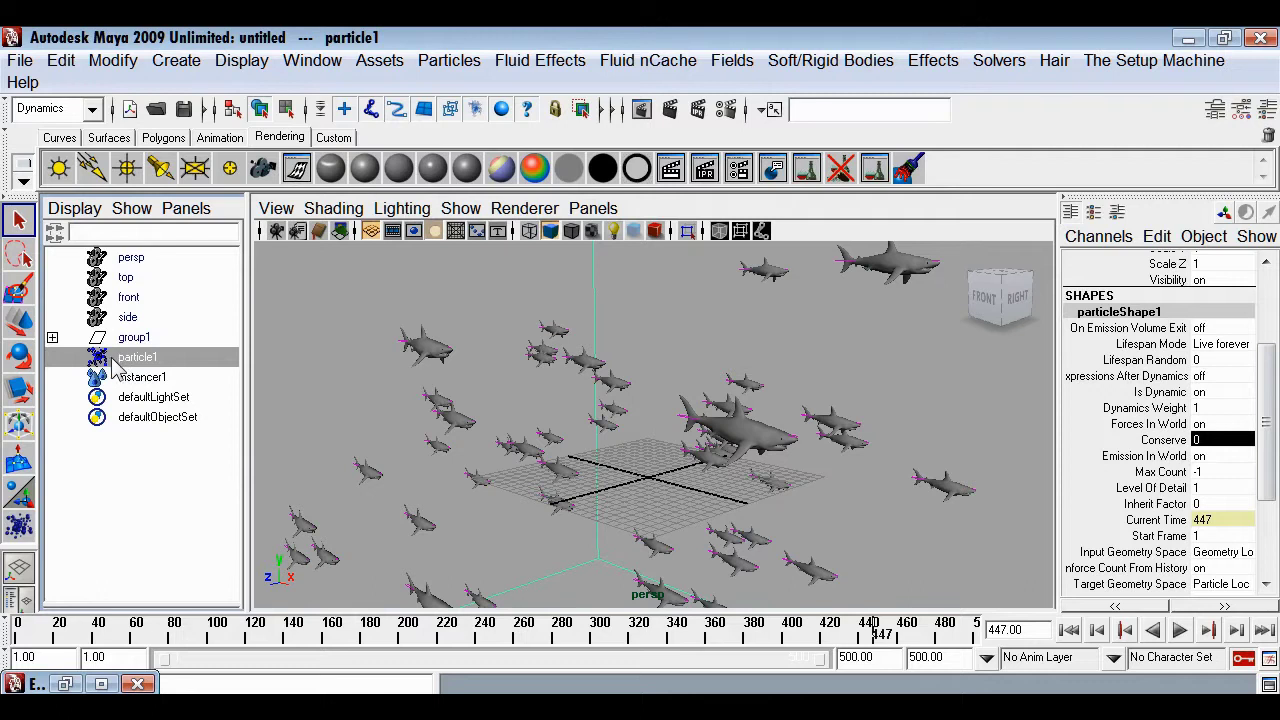
Add an Air field to particle1 after resetting the Air options to their defaults
{"action": "left_click", "coordinate": [732, 63]}
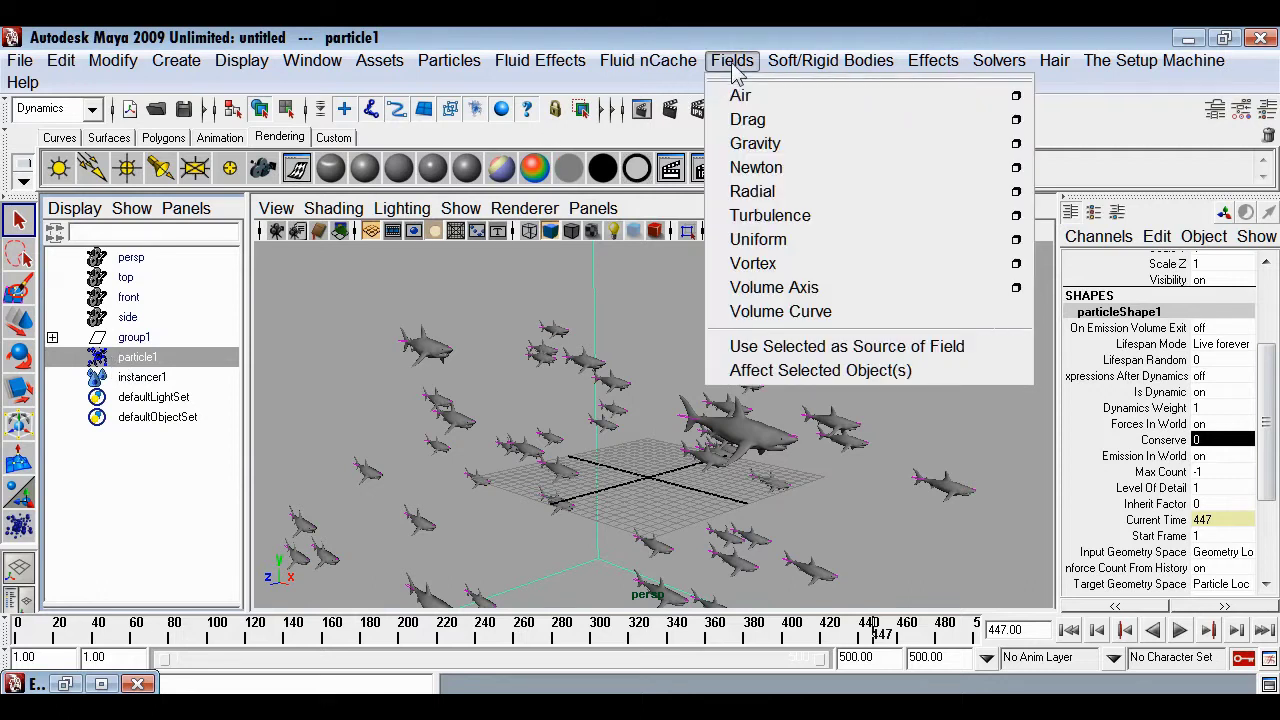
{"action": "left_click", "coordinate": [1016, 95]}
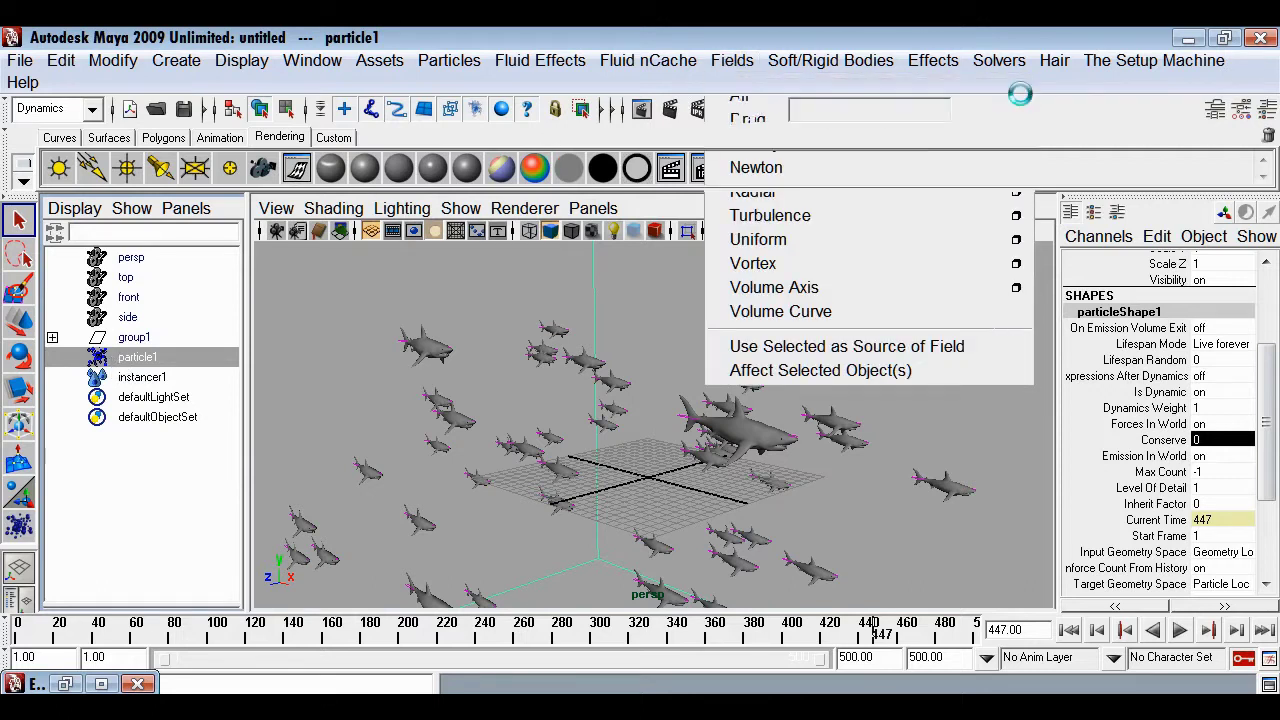
{"action": "left_click", "coordinate": [277, 70]}
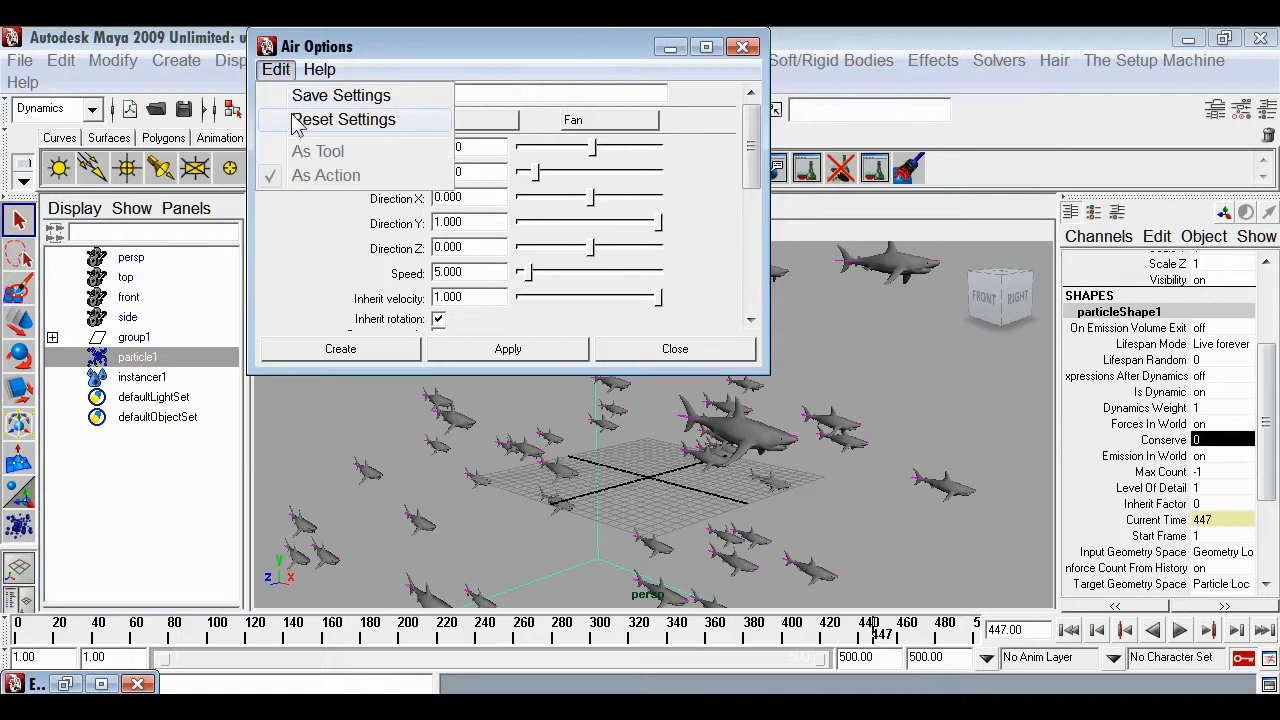
{"action": "left_click", "coordinate": [296, 118]}
{"action": "left_click", "coordinate": [371, 360]}
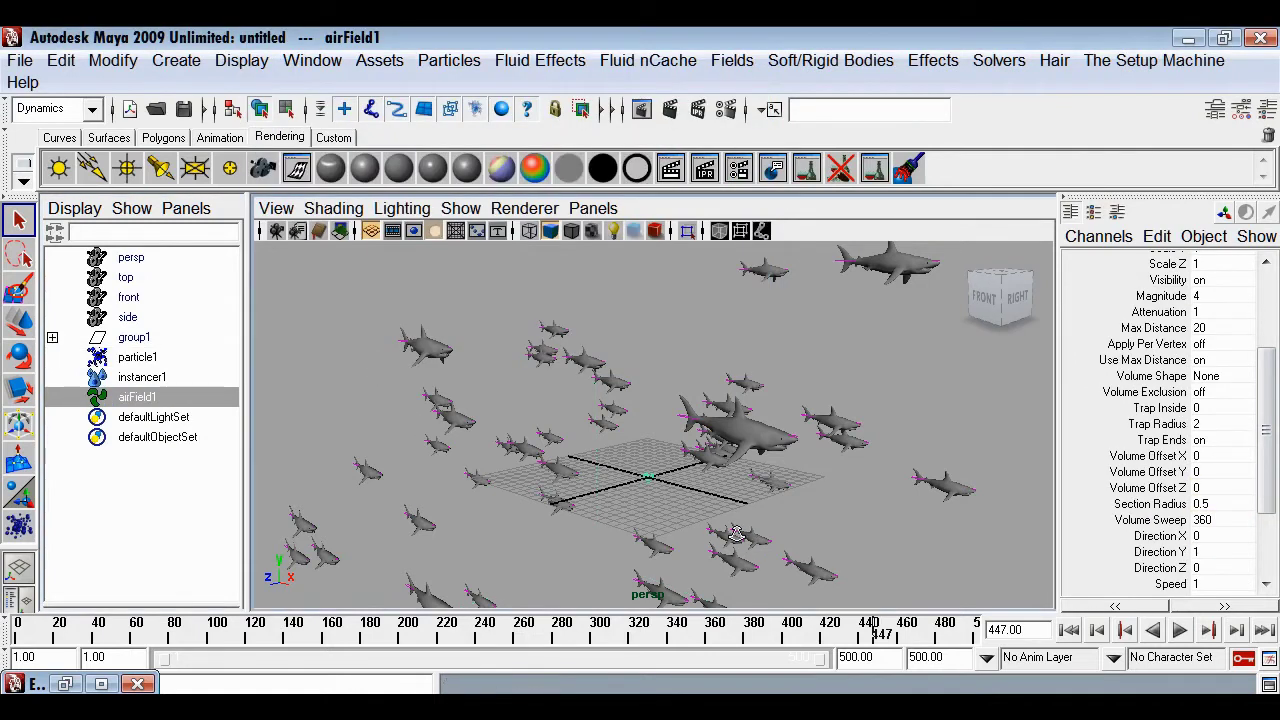
{"action": "scroll", "coordinate": [608, 514], "scroll_direction": "down", "scroll_amount": 3}
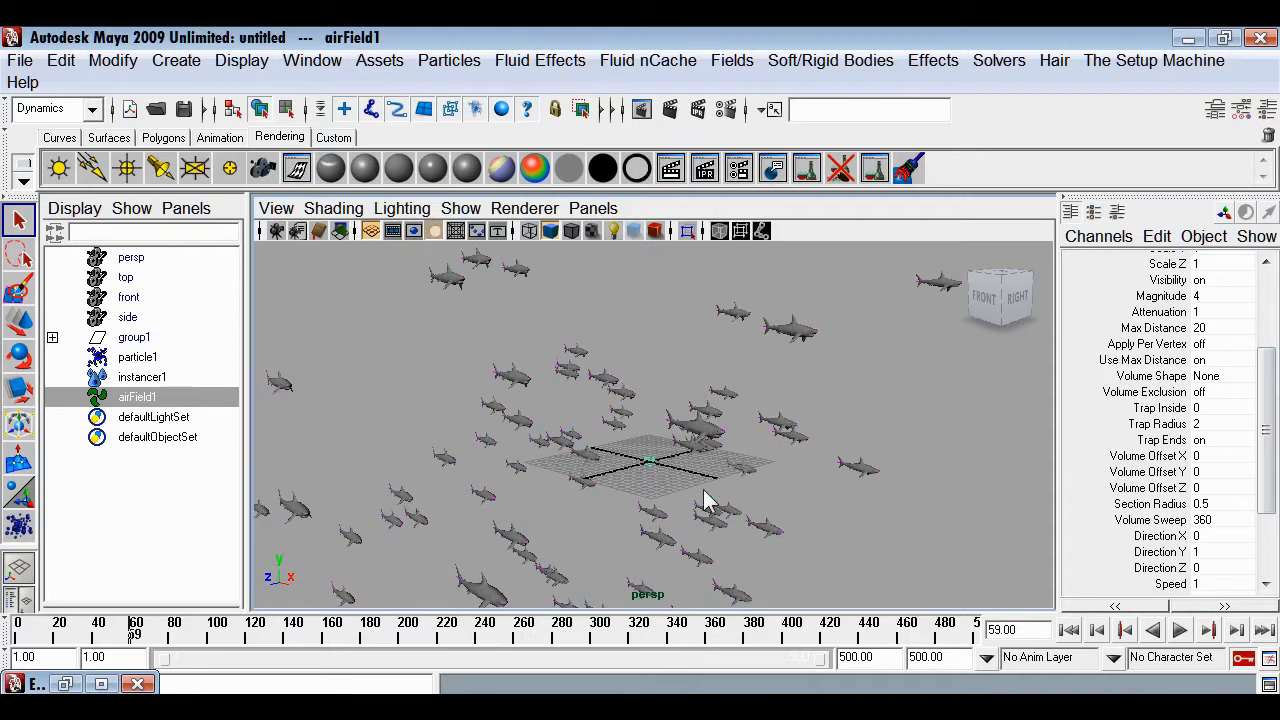
Set the Air field's Attenuation to 0 and turn its Use Max Distance option off
{"action": "left_click_drag", "start_coordinate": [1267, 432], "coordinate": [1272, 370]}
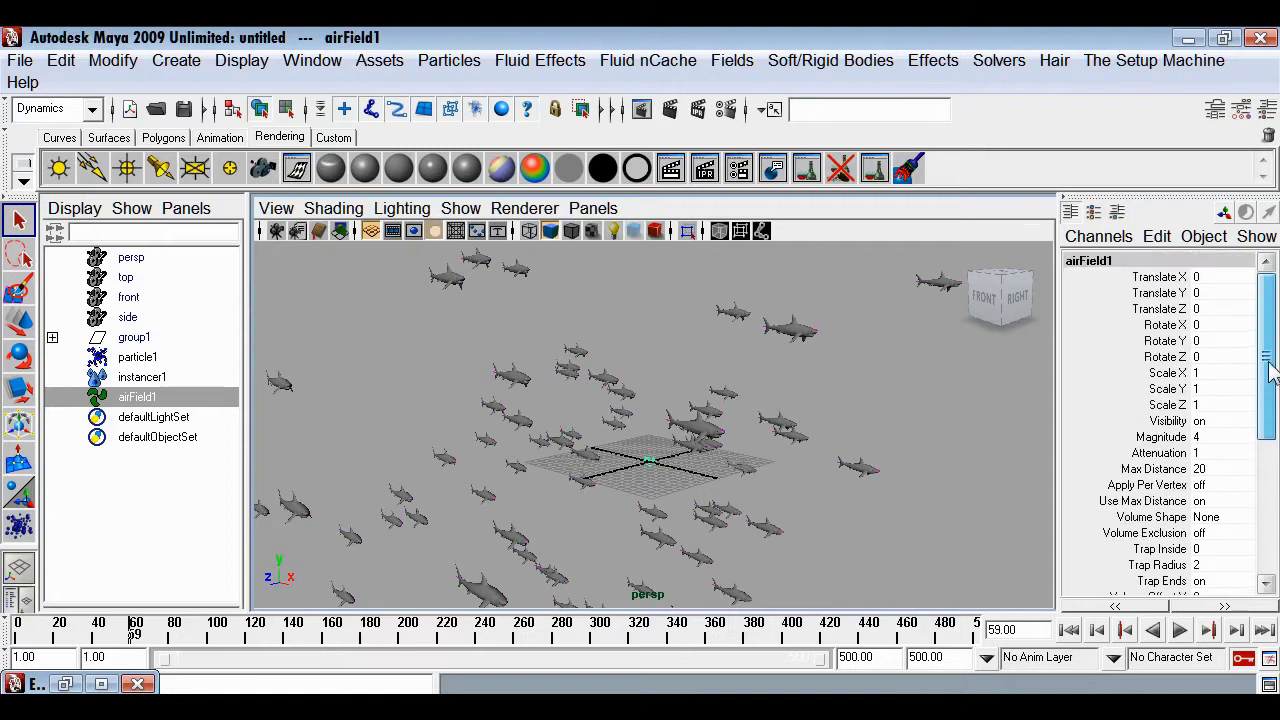
{"action": "double_click", "coordinate": [1210, 454]}
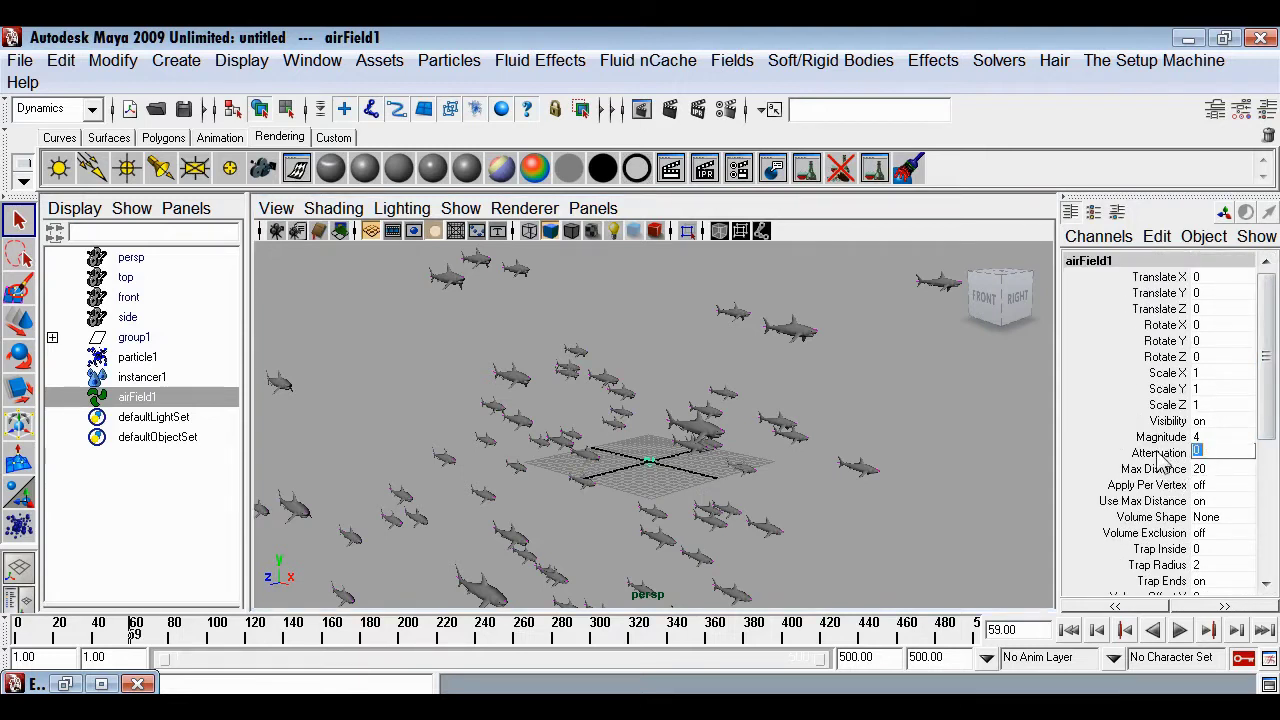
{"action": "key", "text": "Return"}
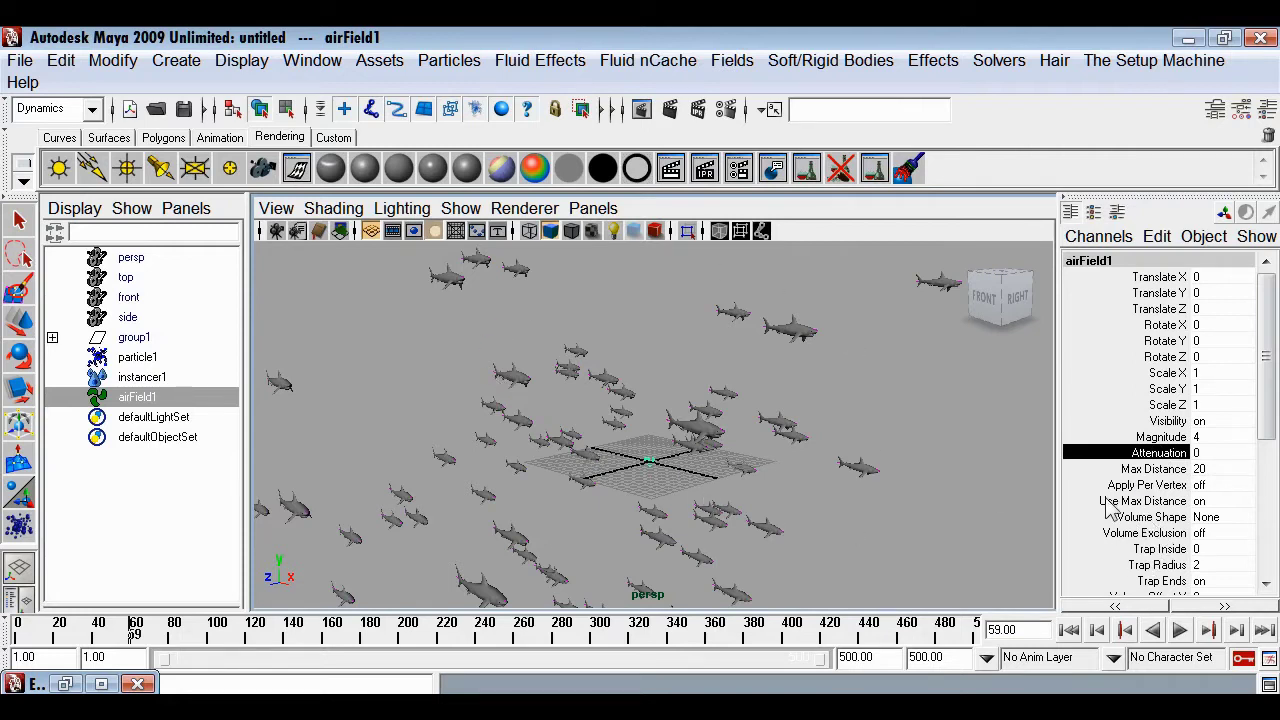
{"action": "double_click", "coordinate": [1208, 501]}
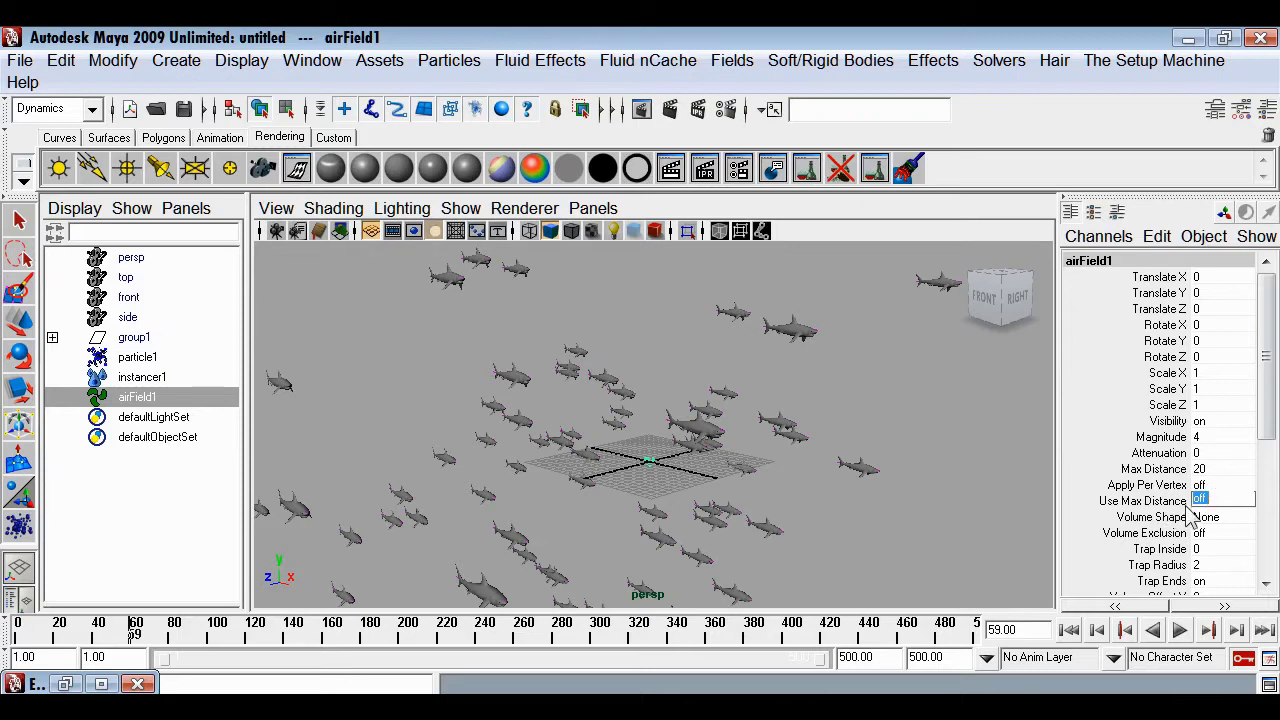
Set the Air field's Magnitude to 20, play the simulation from frame 1, and rewind it
{"action": "double_click", "coordinate": [1210, 437]}
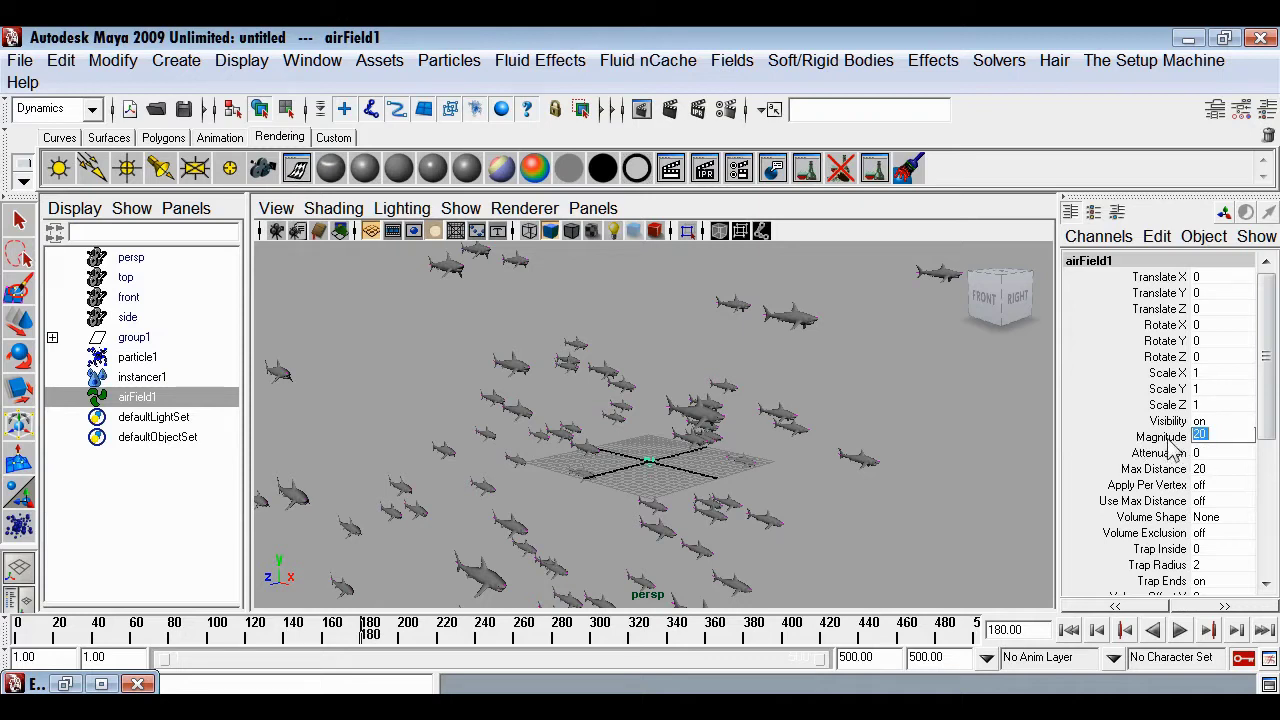
{"action": "left_click", "coordinate": [1070, 631]}
{"action": "left_click", "coordinate": [1180, 630]}
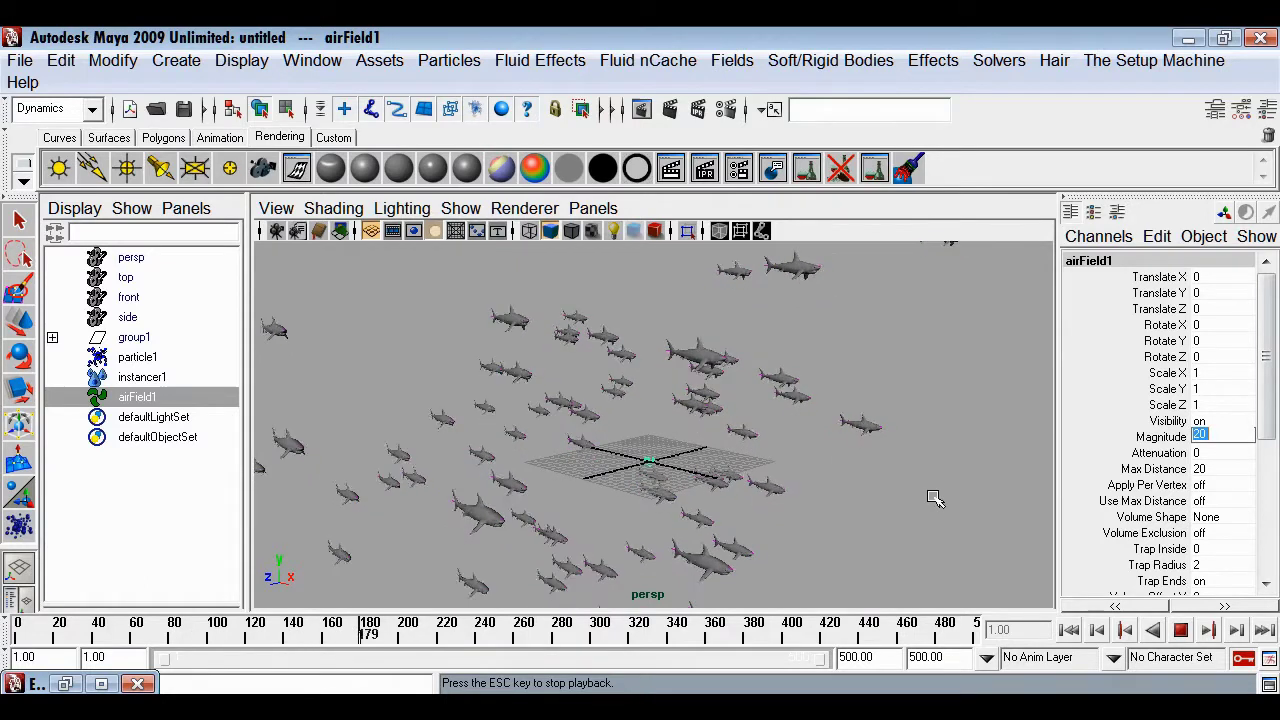
{"action": "key", "text": "Escape"}
{"action": "key", "text": "alt+shift+v"}
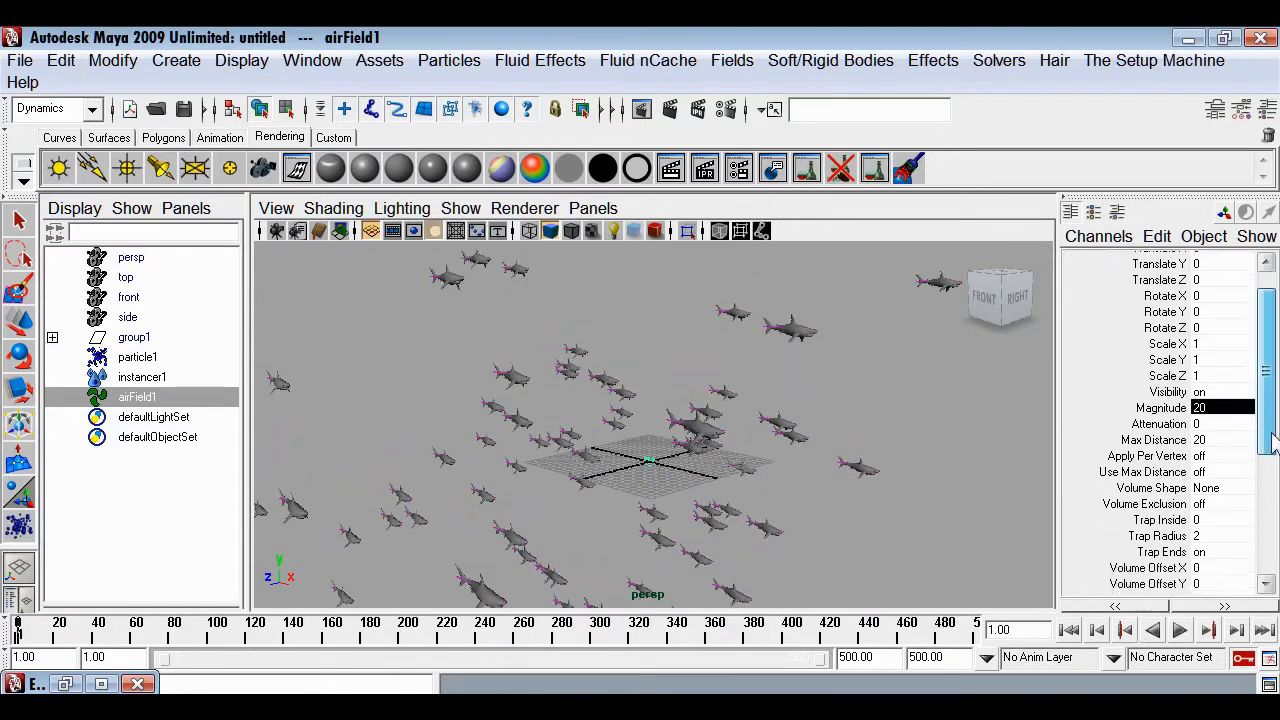
Set the Air field's Direction Y to 0 and Direction X to 1, and briefly play the simulation
{"action": "scroll", "coordinate": [1262, 465], "scroll_direction": "down", "scroll_amount": 3}
{"action": "left_click", "coordinate": [1219, 470]}
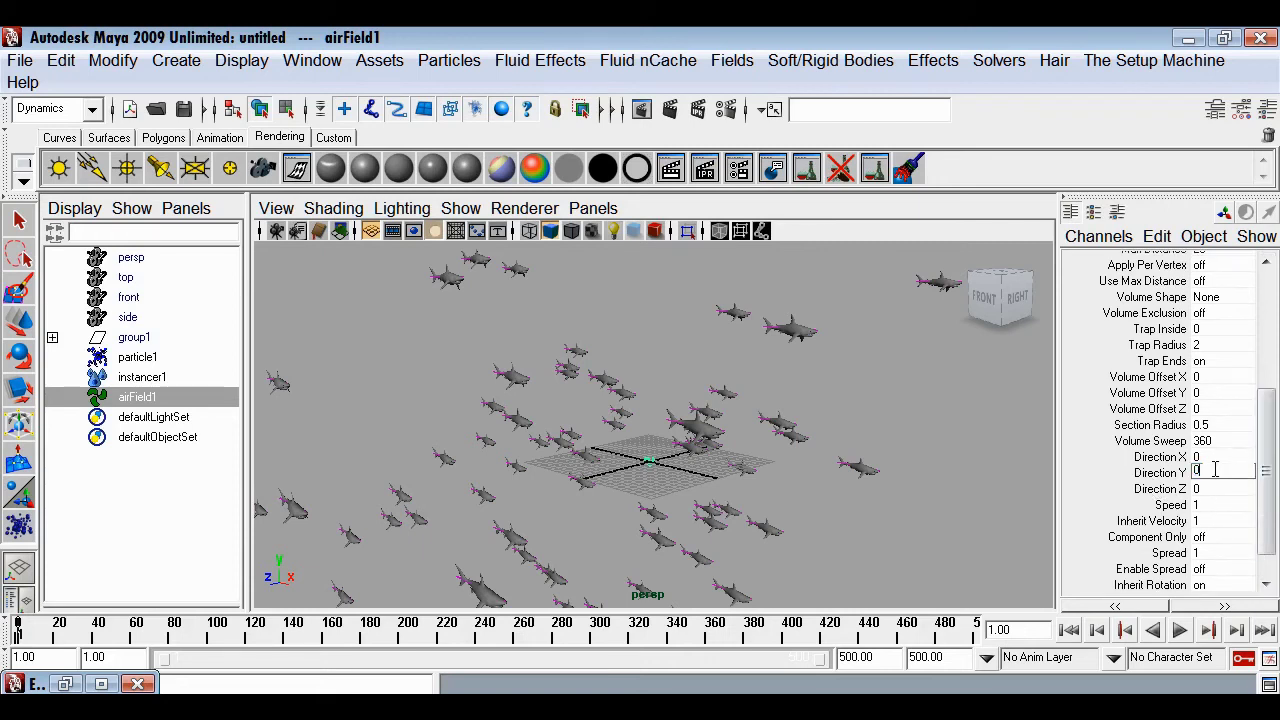
{"action": "left_click", "coordinate": [1205, 456]}
{"action": "left_click", "coordinate": [1181, 632]}
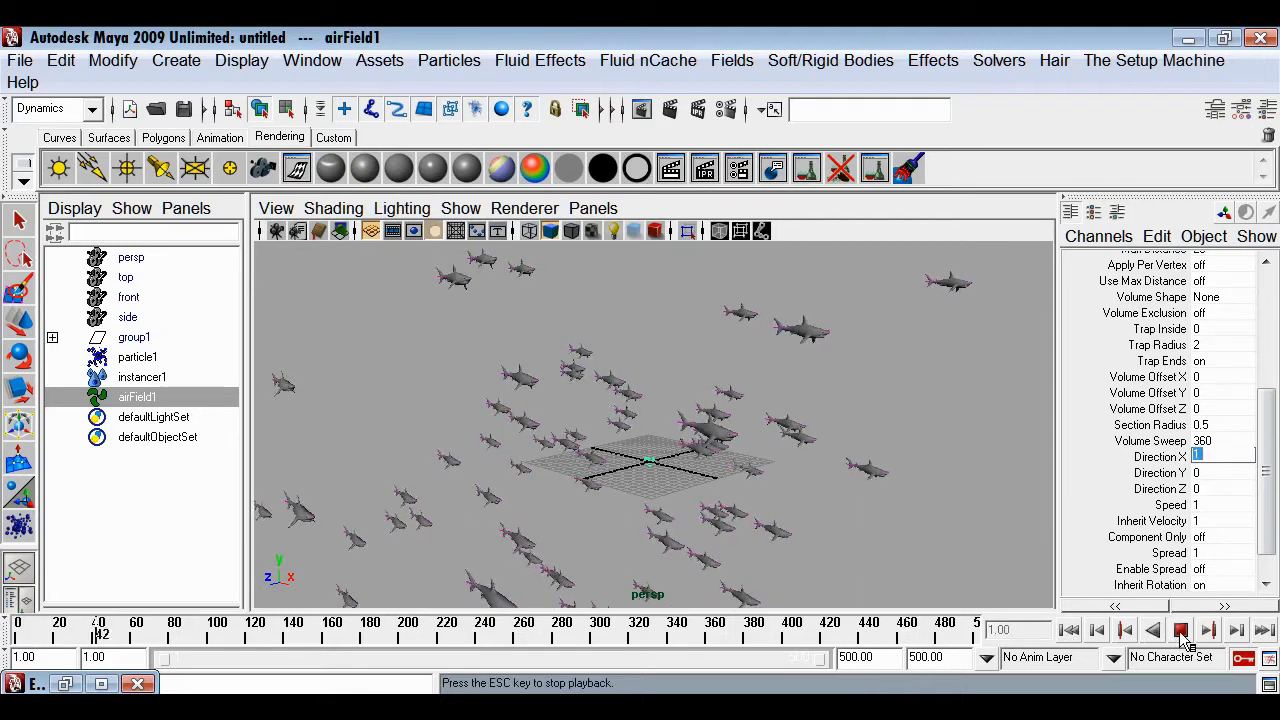
{"action": "left_click", "coordinate": [1181, 632]}
Set the Air field's Magnitude to 50 and play the simulation from frame 1
{"action": "scroll", "coordinate": [1240, 430], "scroll_direction": "up", "scroll_amount": 5}
{"action": "scroll", "coordinate": [1258, 420], "scroll_direction": "up", "scroll_amount": 2}
{"action": "left_click", "coordinate": [1218, 407]}
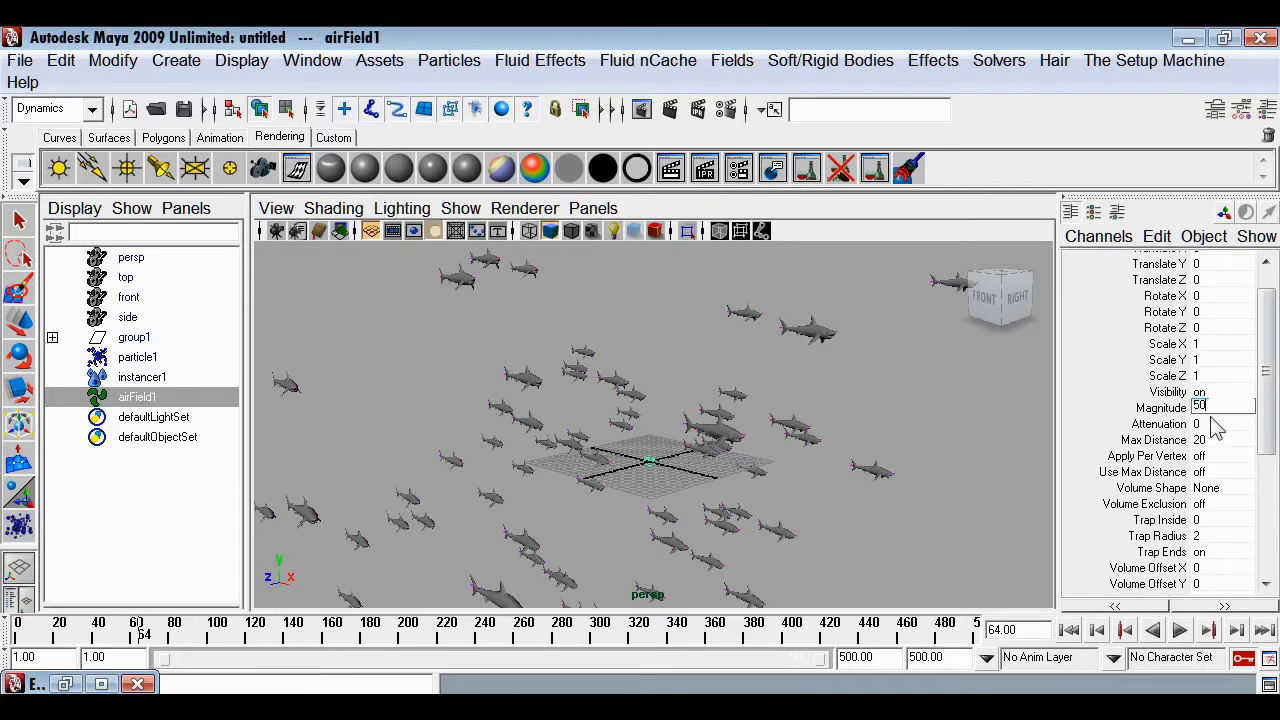
{"action": "left_click", "coordinate": [1071, 630]}
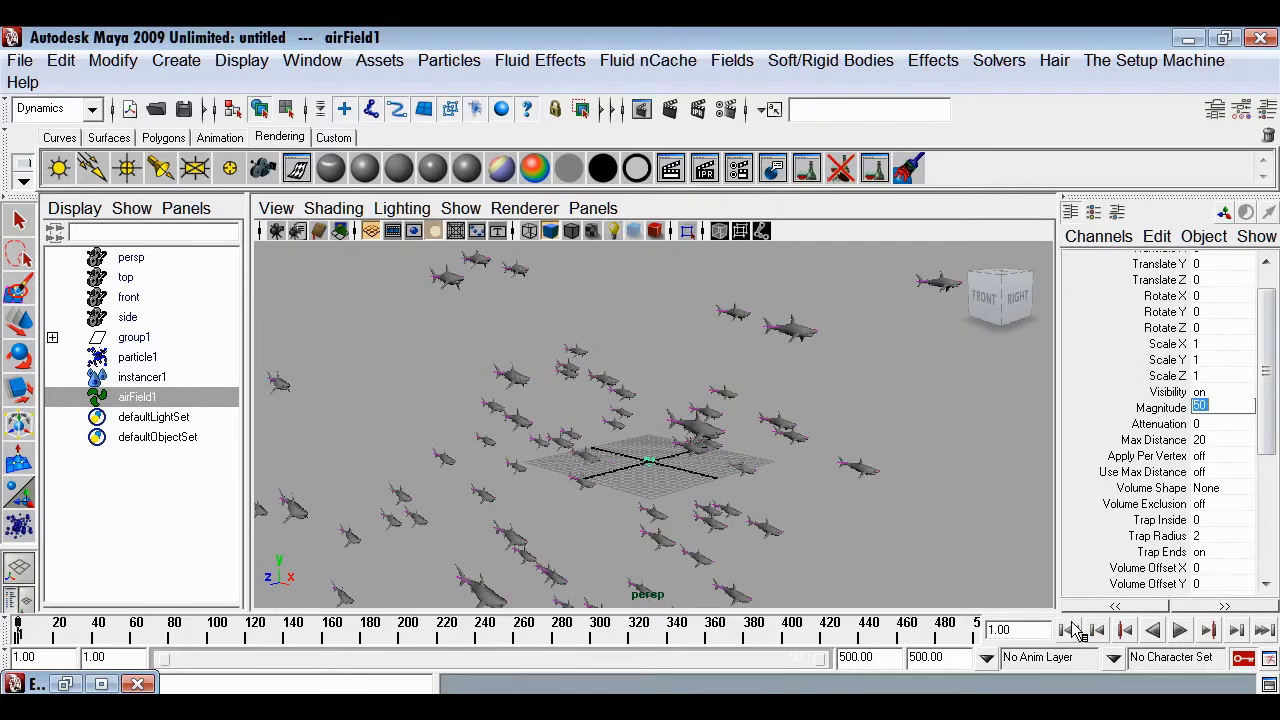
{"action": "left_click", "coordinate": [1180, 631]}
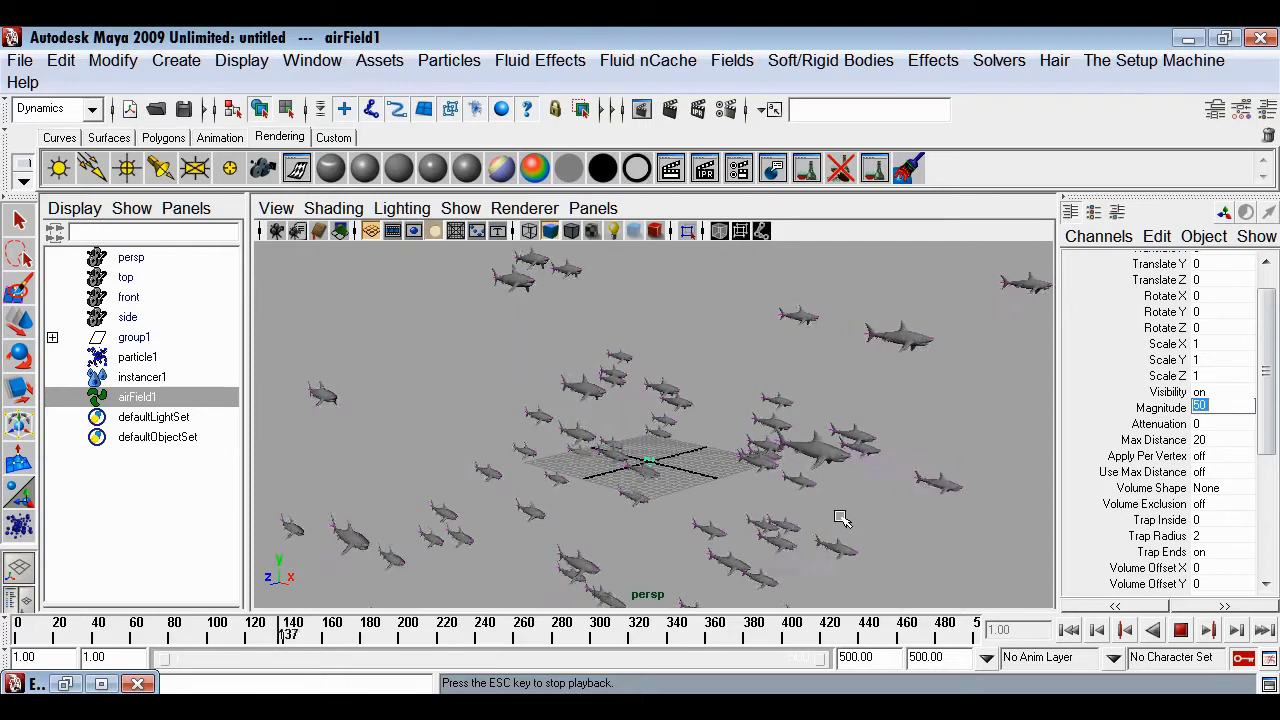
{"action": "left_click", "coordinate": [1180, 631]}
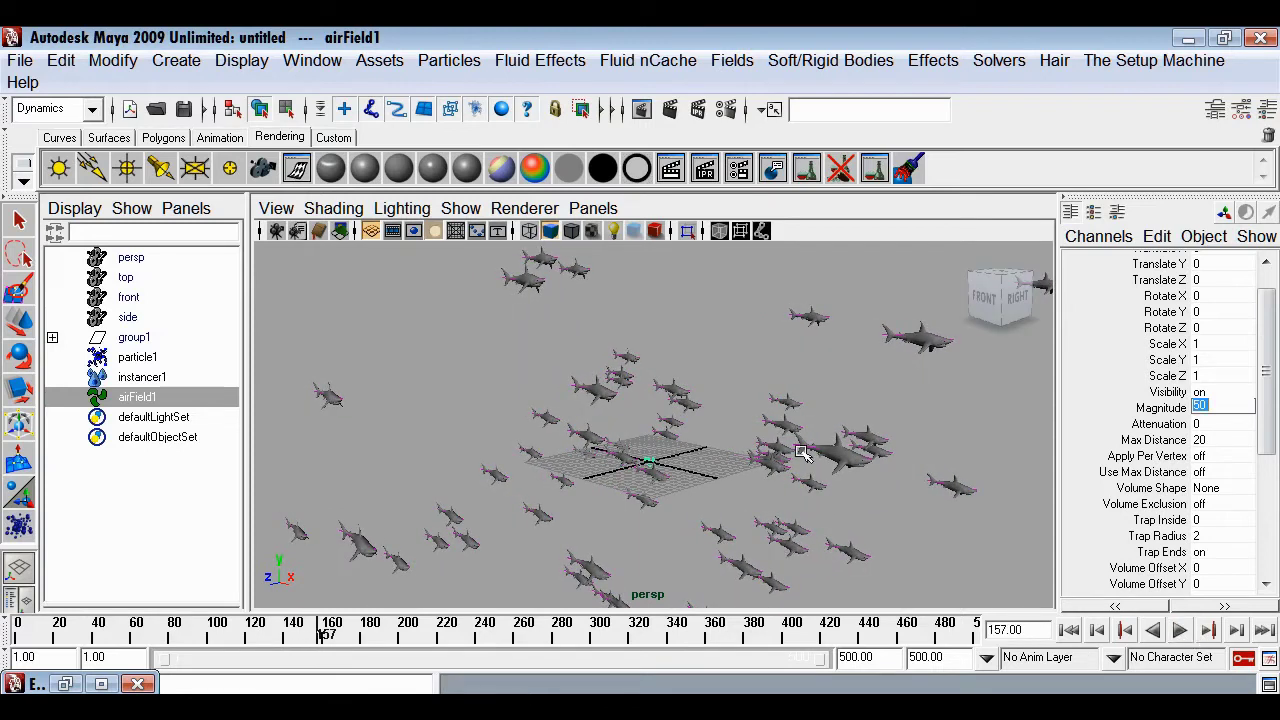
Expand group1, clear the selection, and play the simulation from a closer angle before returning to frame 1
{"action": "left_click", "coordinate": [52, 338]}
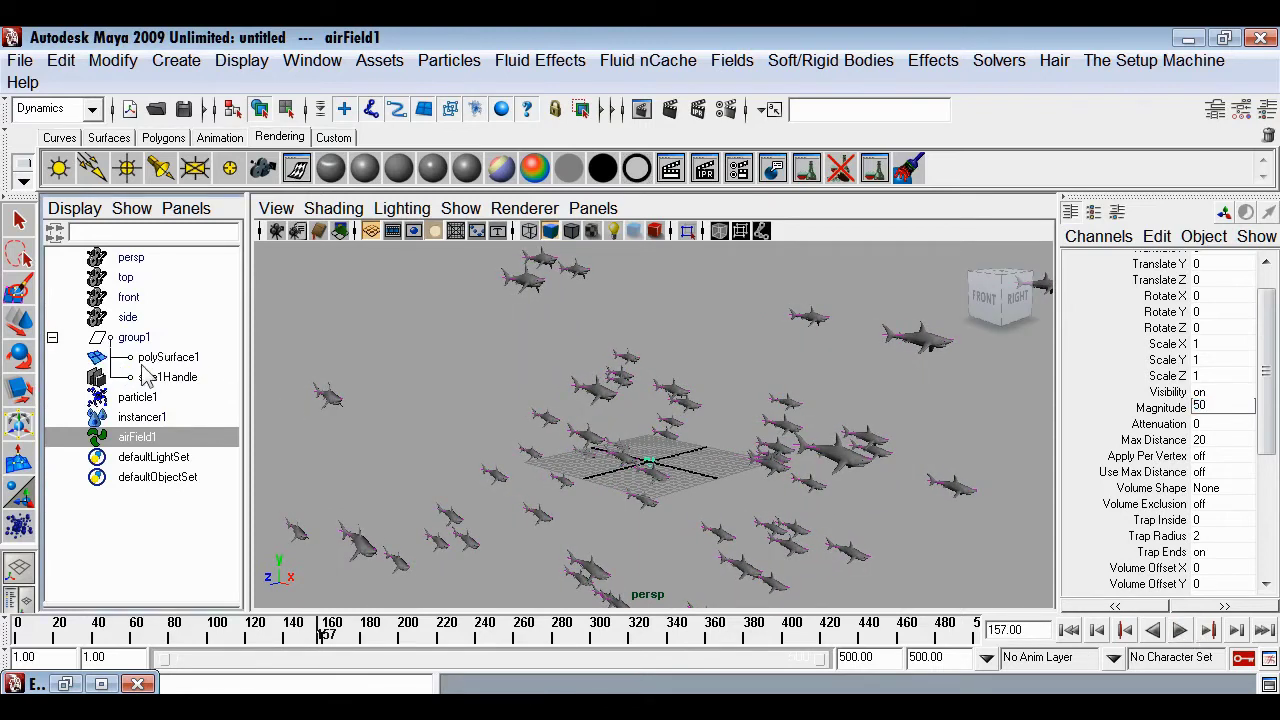
{"action": "left_click", "coordinate": [163, 378]}
{"action": "left_click", "coordinate": [201, 435]}
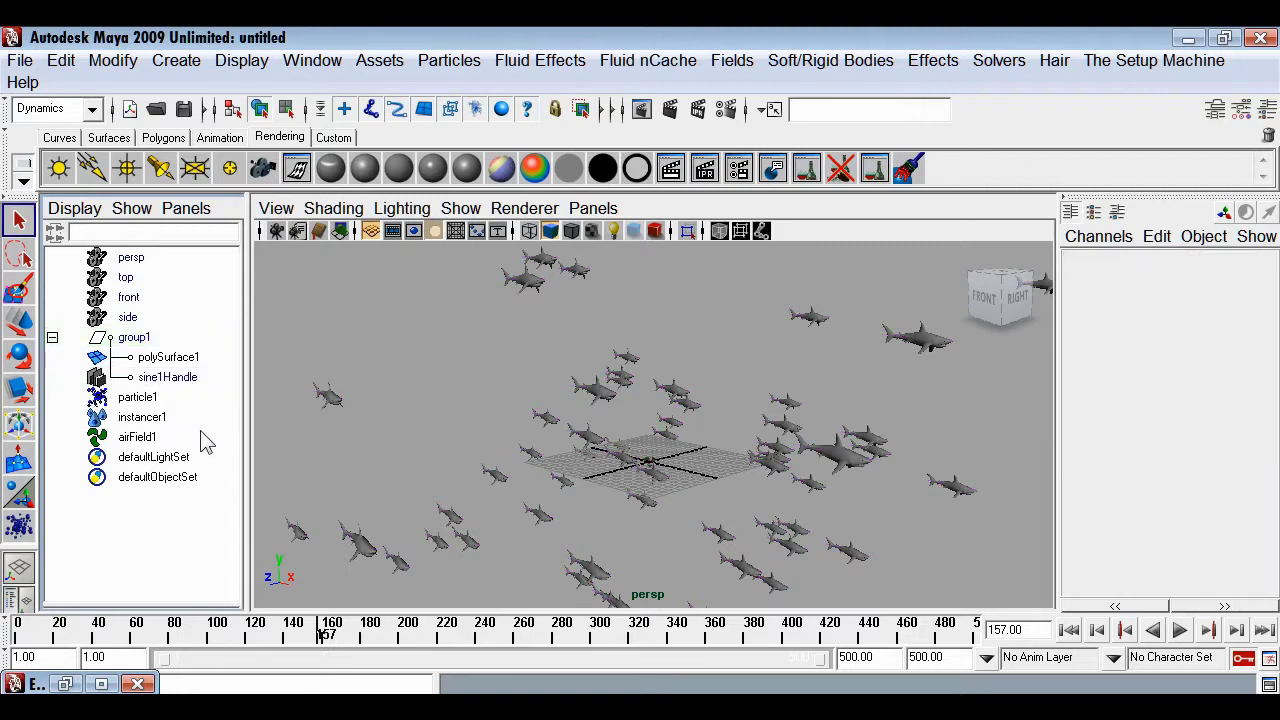
{"action": "left_click", "coordinate": [1180, 631]}
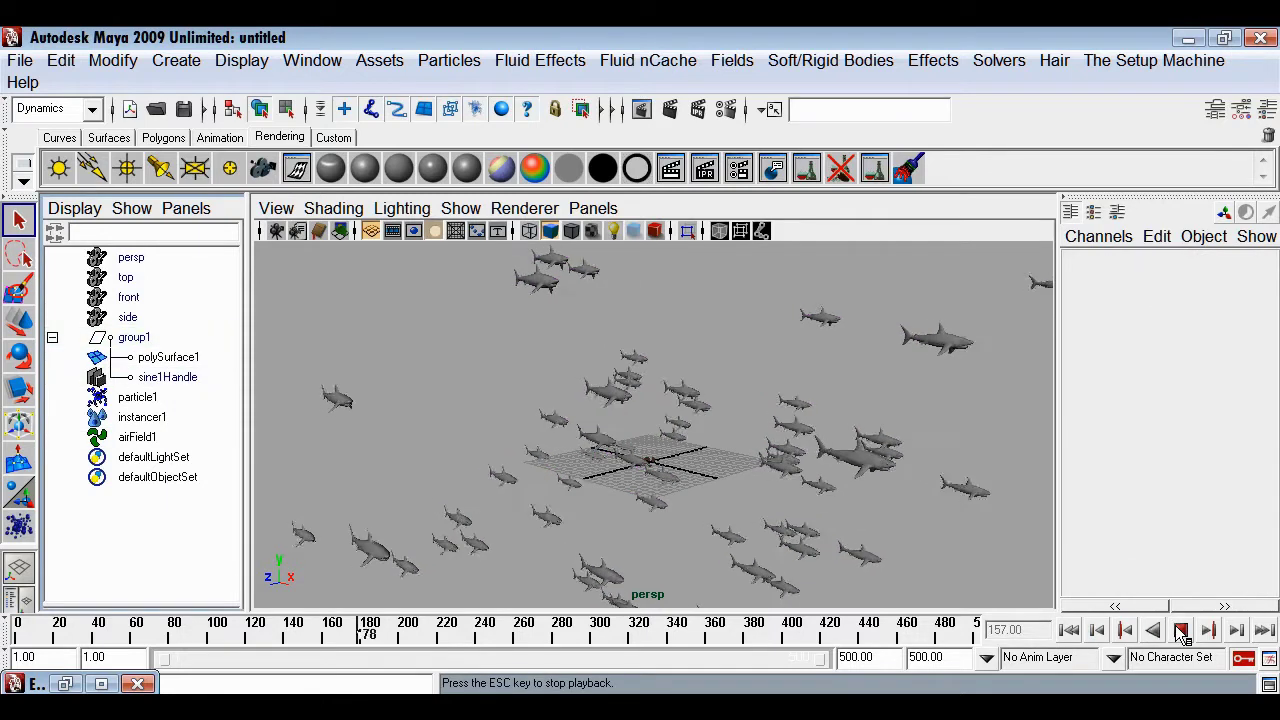
{"action": "left_click_drag", "start_coordinate": [954, 569], "coordinate": [831, 540], "text": "alt"}
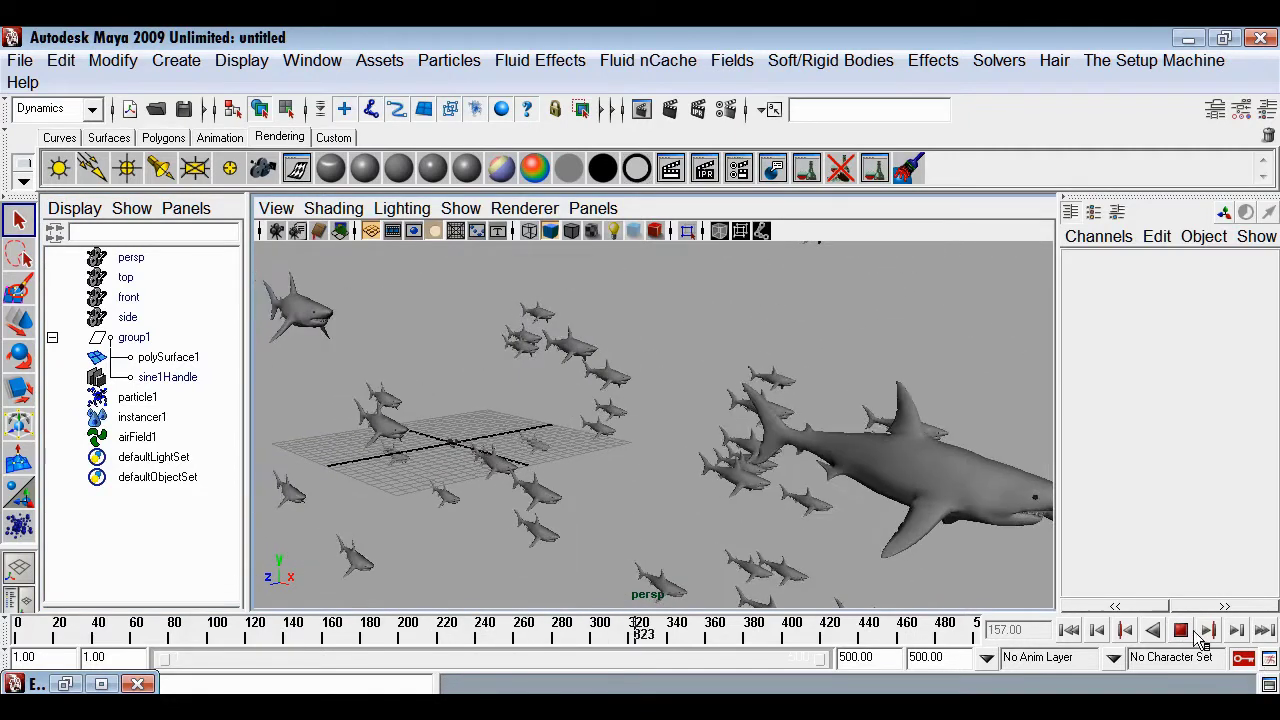
{"action": "left_click", "coordinate": [1180, 631]}
{"action": "left_click", "coordinate": [1068, 630]}
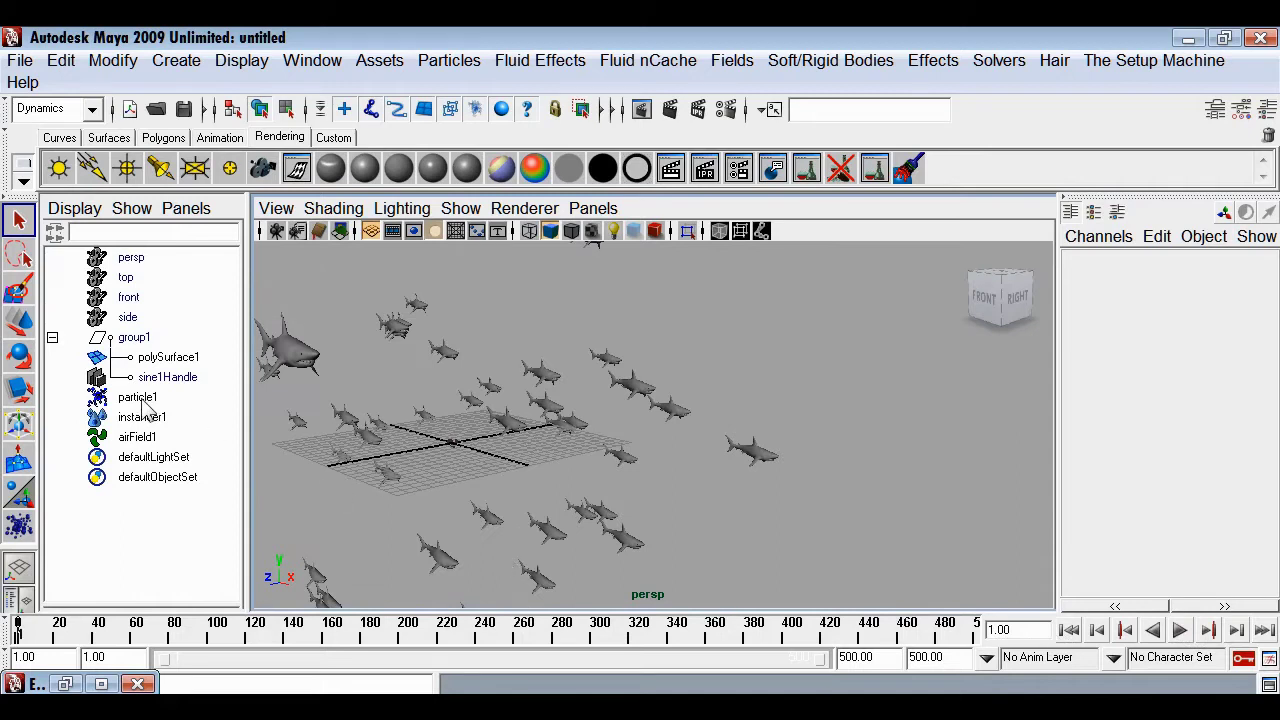
Set the Magnitude of airField1 to 70
{"action": "left_click", "coordinate": [137, 437]}
{"action": "double_click", "coordinate": [1201, 437]}
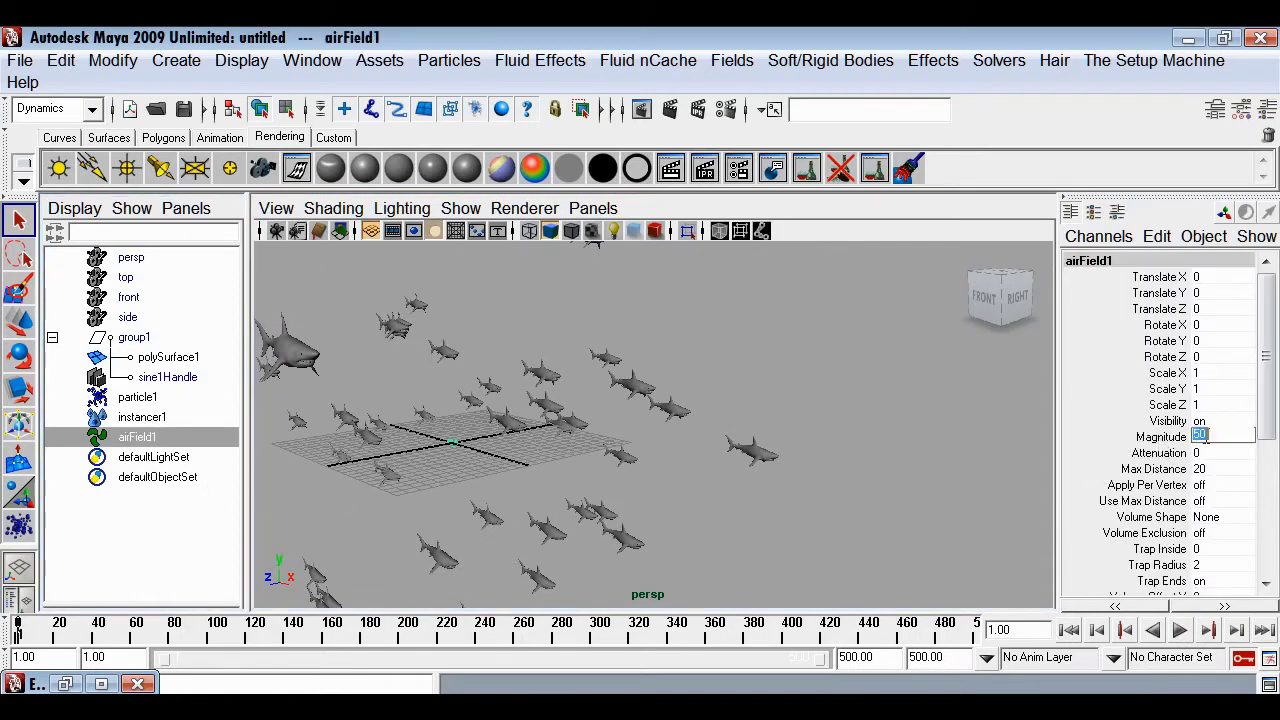
{"action": "type", "text": "70"}
{"action": "key", "text": "Return"}
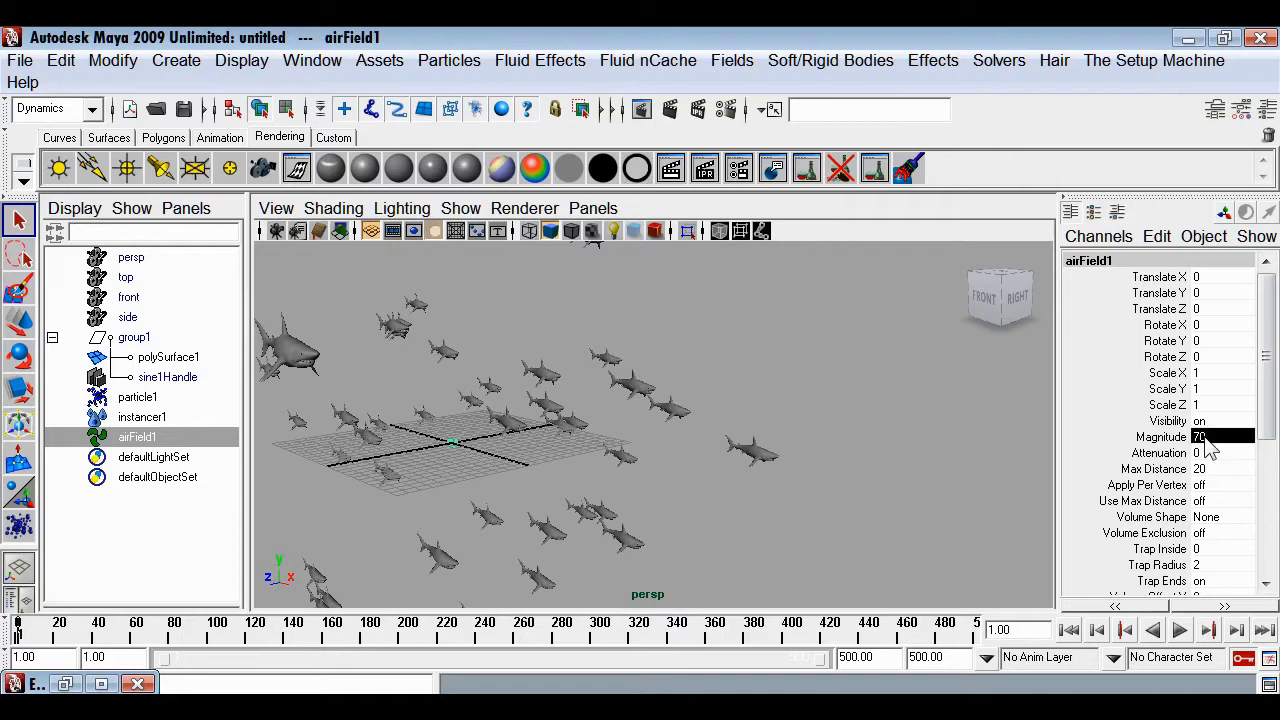
Play the simulation from different viewing angles to check the sharks' motion, rewinding to frame 1 between runs
{"action": "left_click", "coordinate": [1181, 631]}
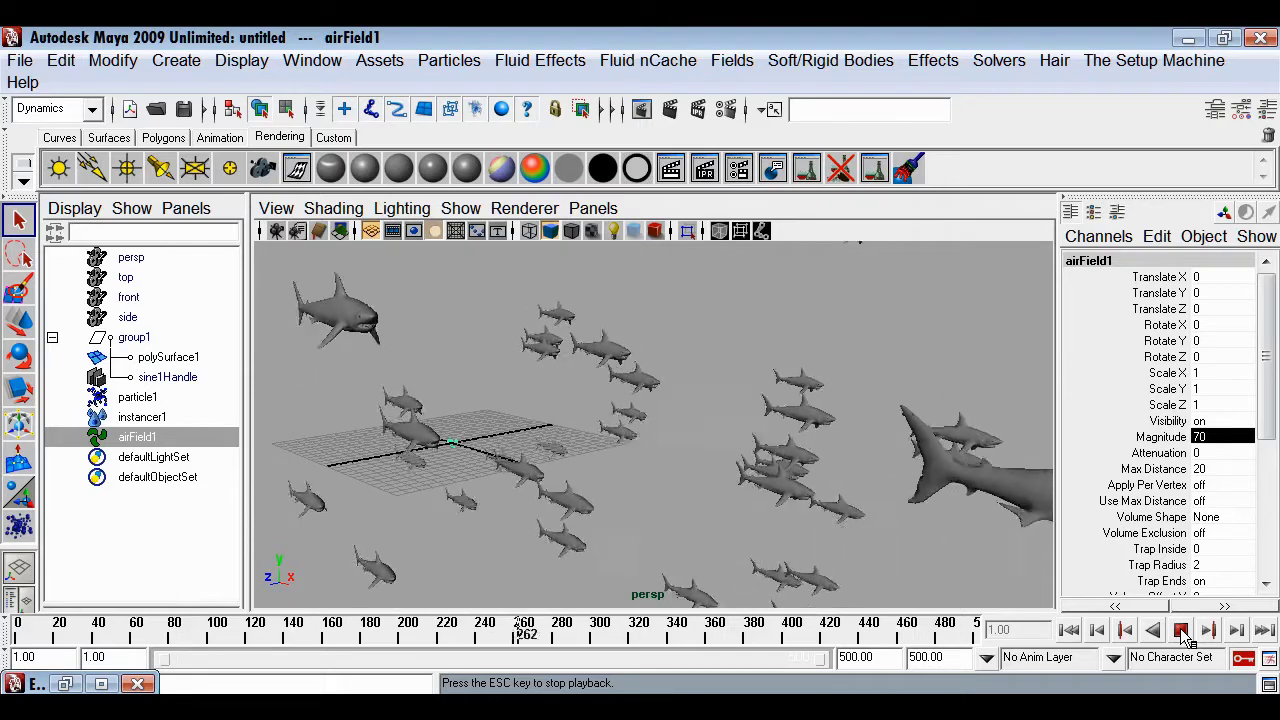
{"action": "left_click_drag", "start_coordinate": [831, 532], "coordinate": [789, 513], "text": "alt"}
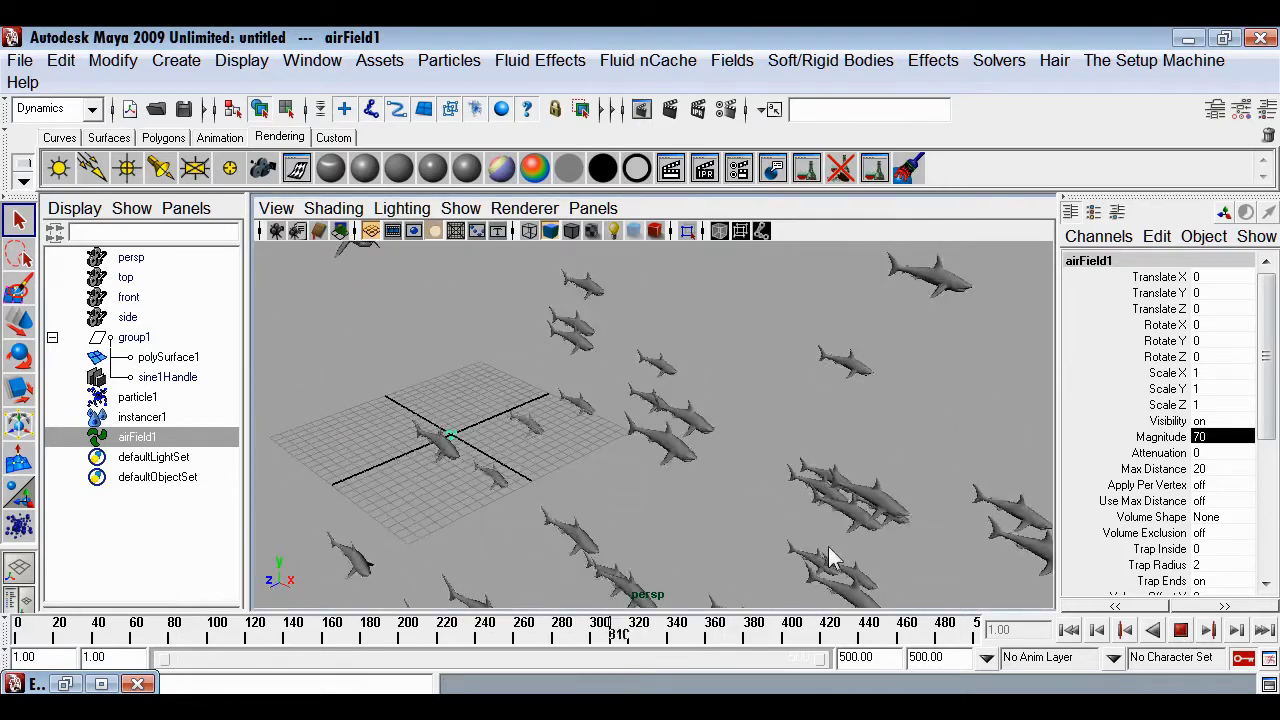
{"action": "left_click", "coordinate": [1180, 630]}
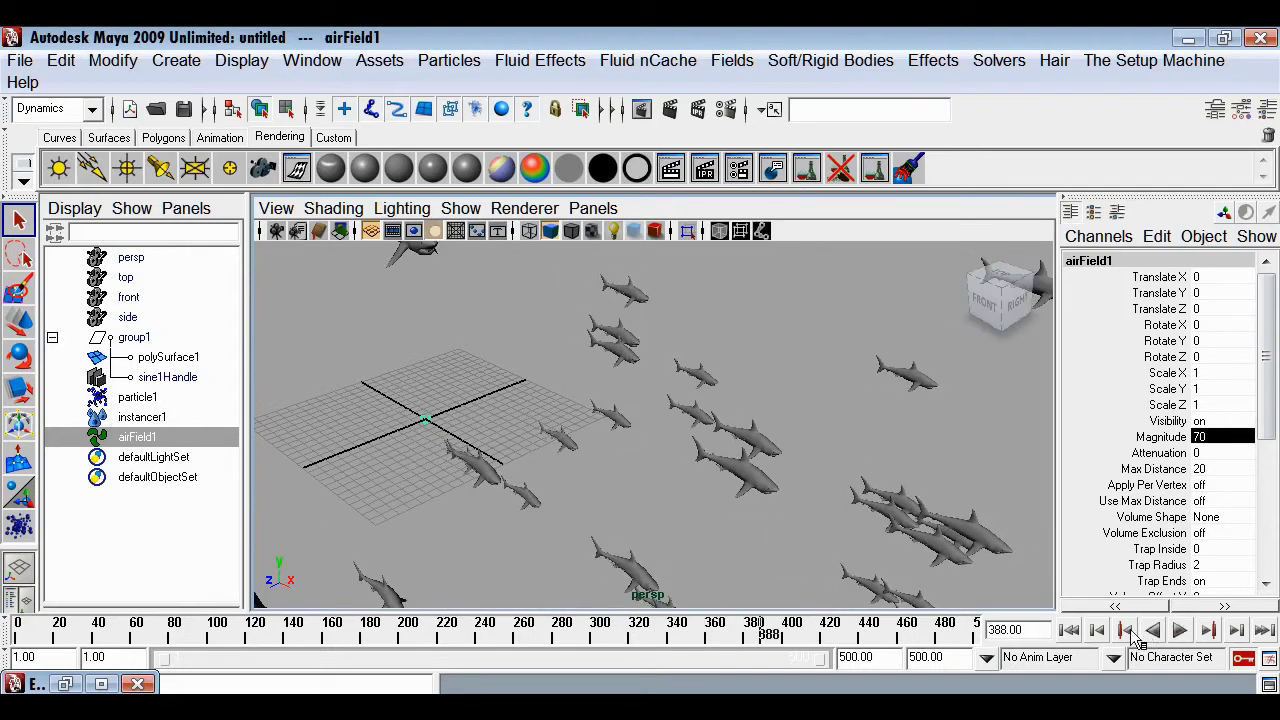
{"action": "left_click", "coordinate": [1068, 630]}
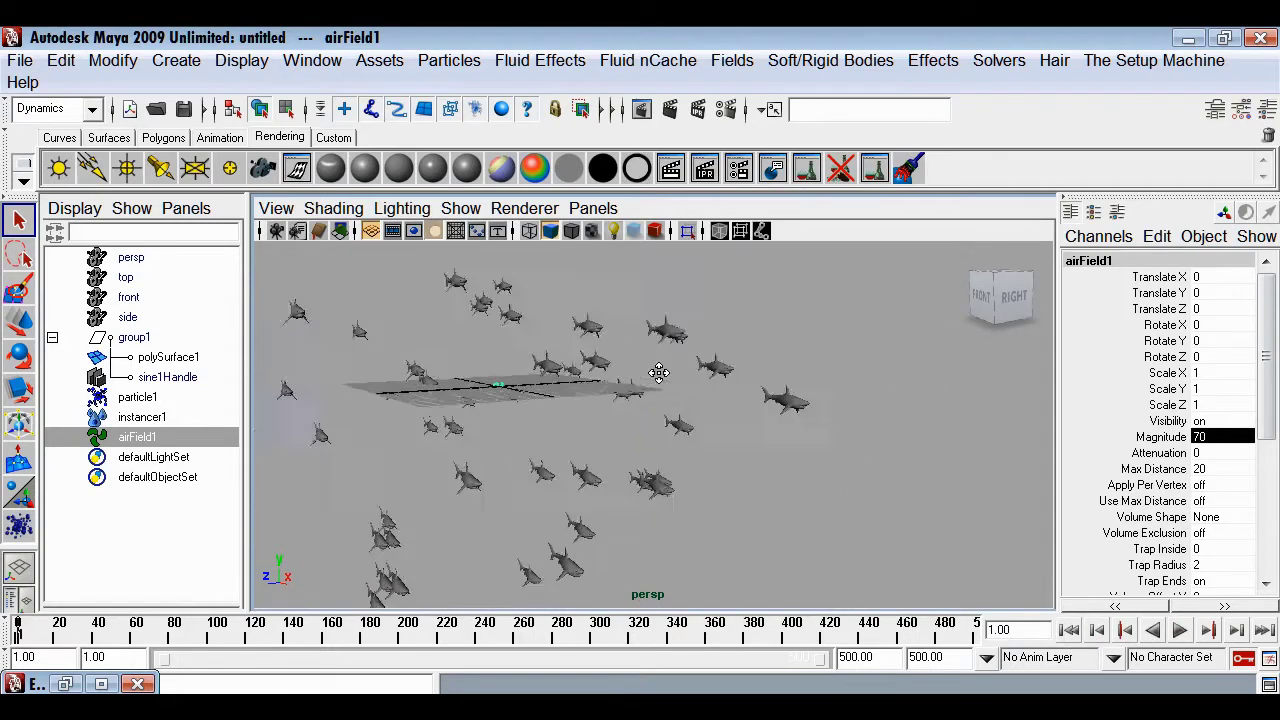
{"action": "left_click", "coordinate": [1180, 630]}
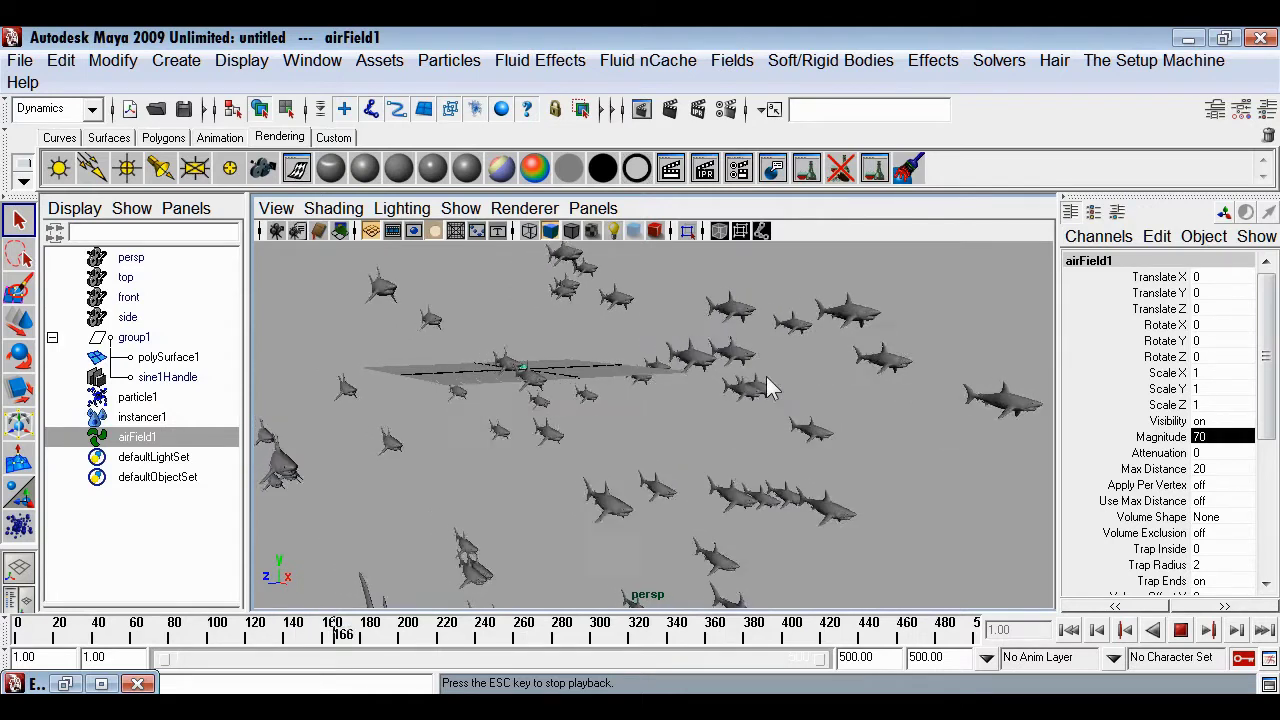
{"action": "left_click", "coordinate": [1182, 631]}
Add a Turbulence field to particle1 with Attenuation 0 and play the simulation from frame 1
{"action": "left_click", "coordinate": [140, 398]}
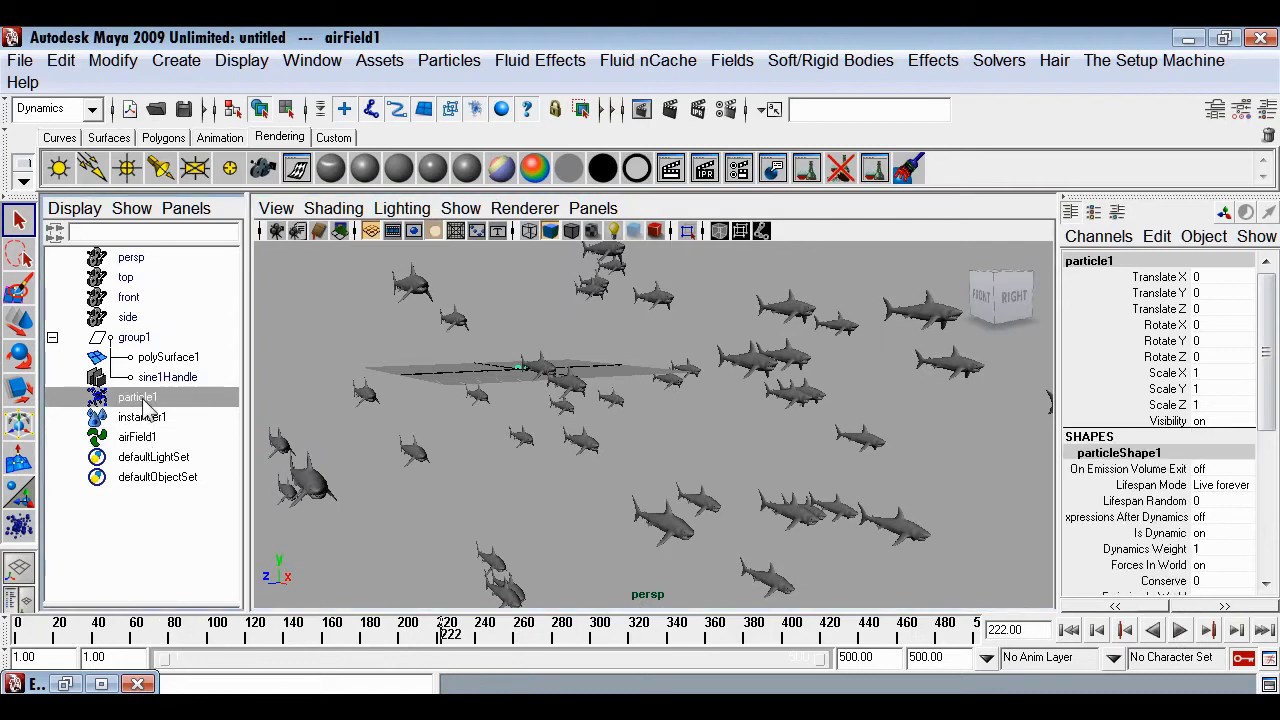
{"action": "left_click", "coordinate": [733, 61]}
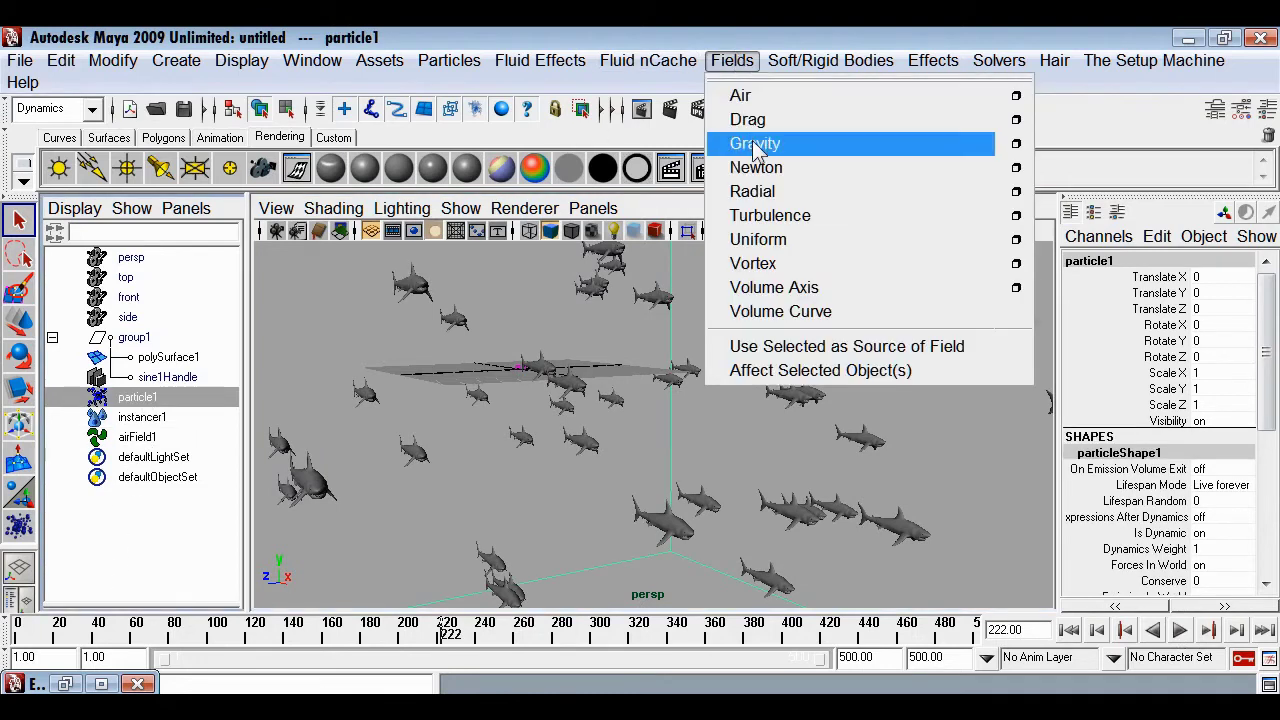
{"action": "left_click", "coordinate": [787, 216]}
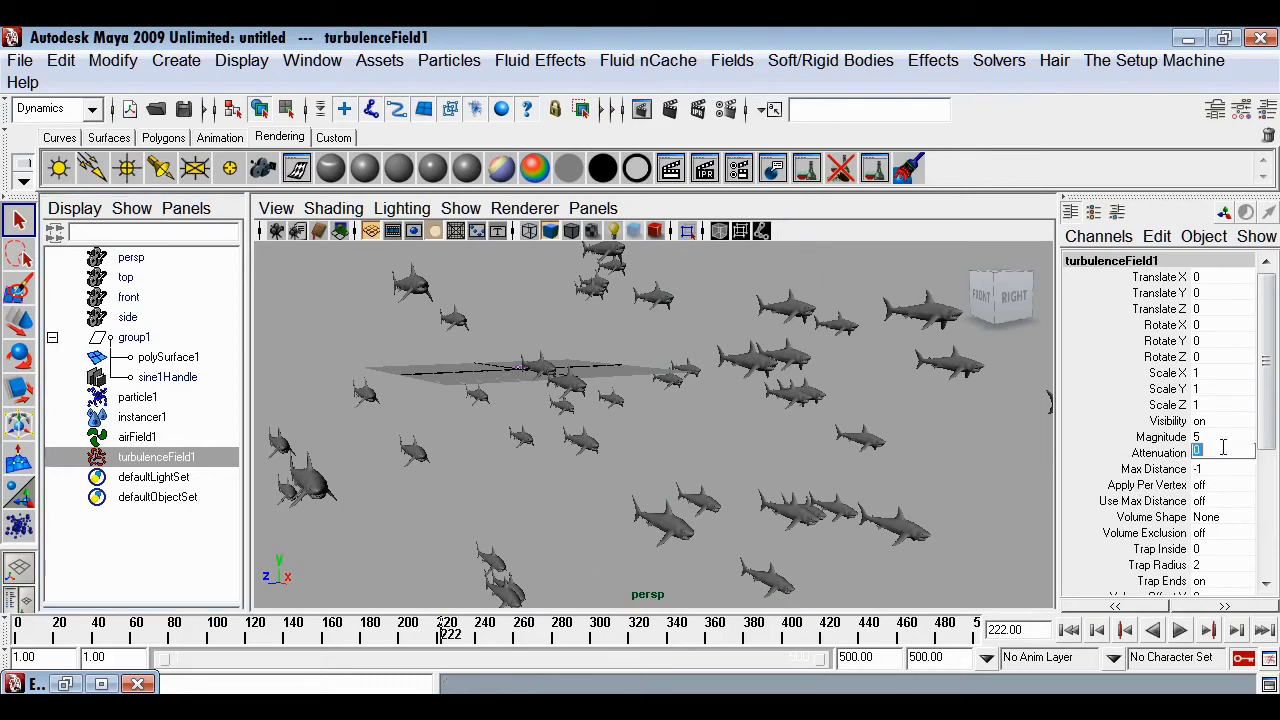
{"action": "left_click", "coordinate": [1068, 631]}
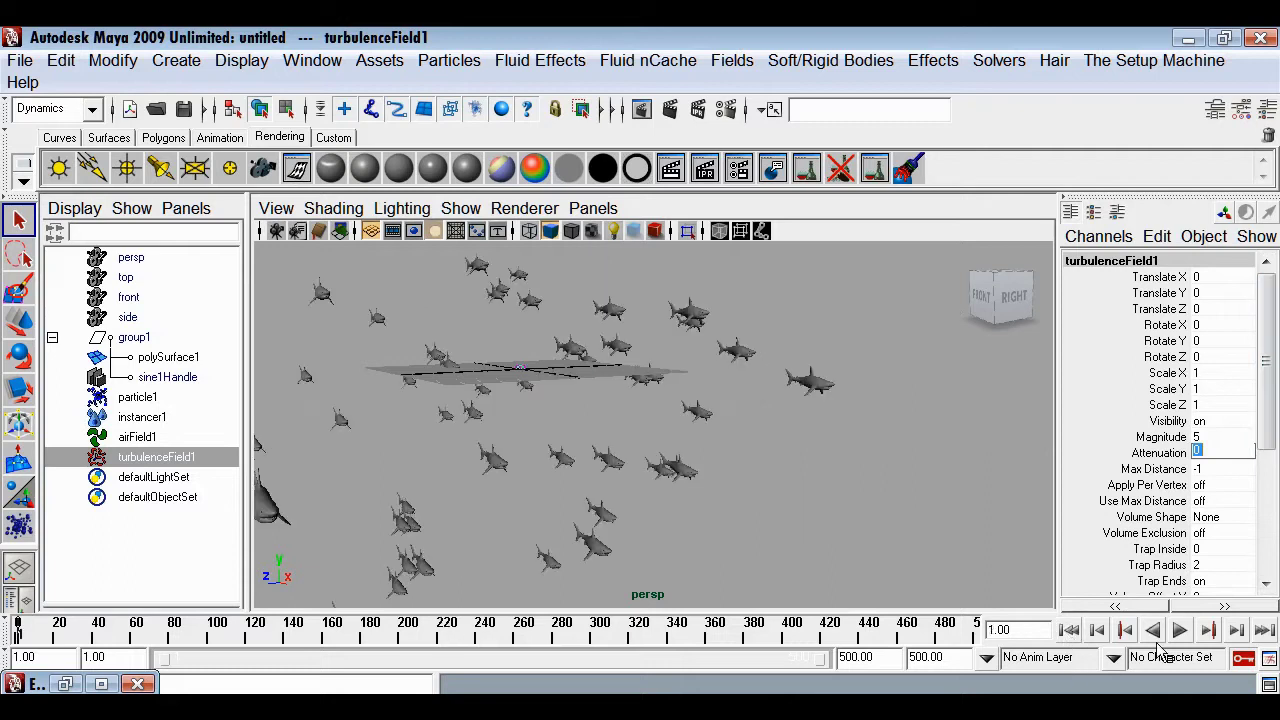
{"action": "left_click", "coordinate": [1180, 632]}
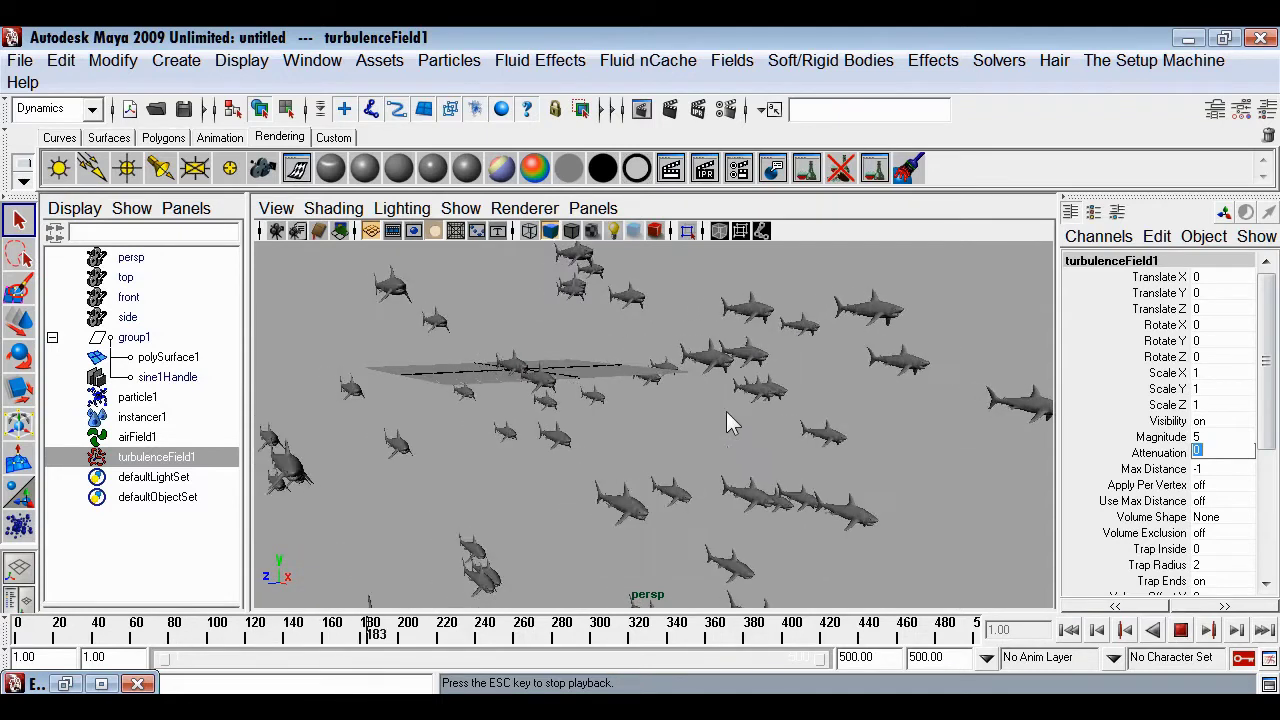
{"action": "key", "text": "Escape"}
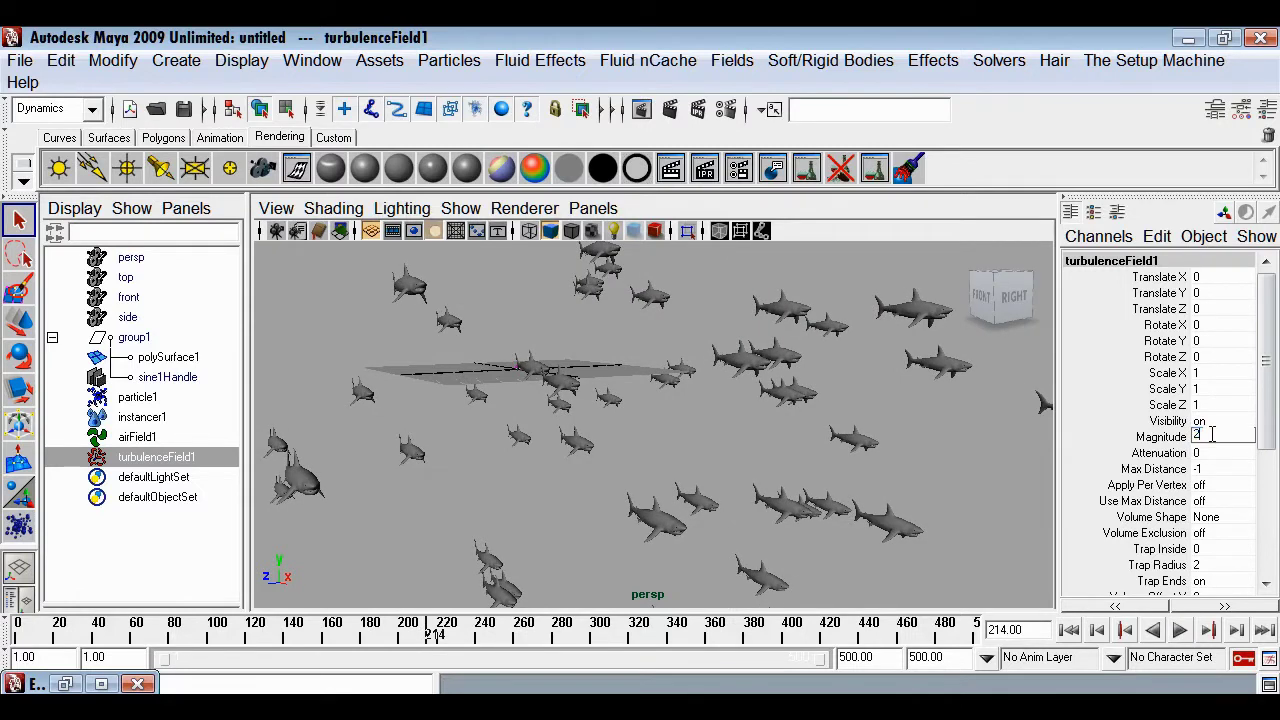
Set the Turbulence field's Magnitude to 25 and play the simulation from frame 1
{"action": "left_click", "coordinate": [1068, 630]}
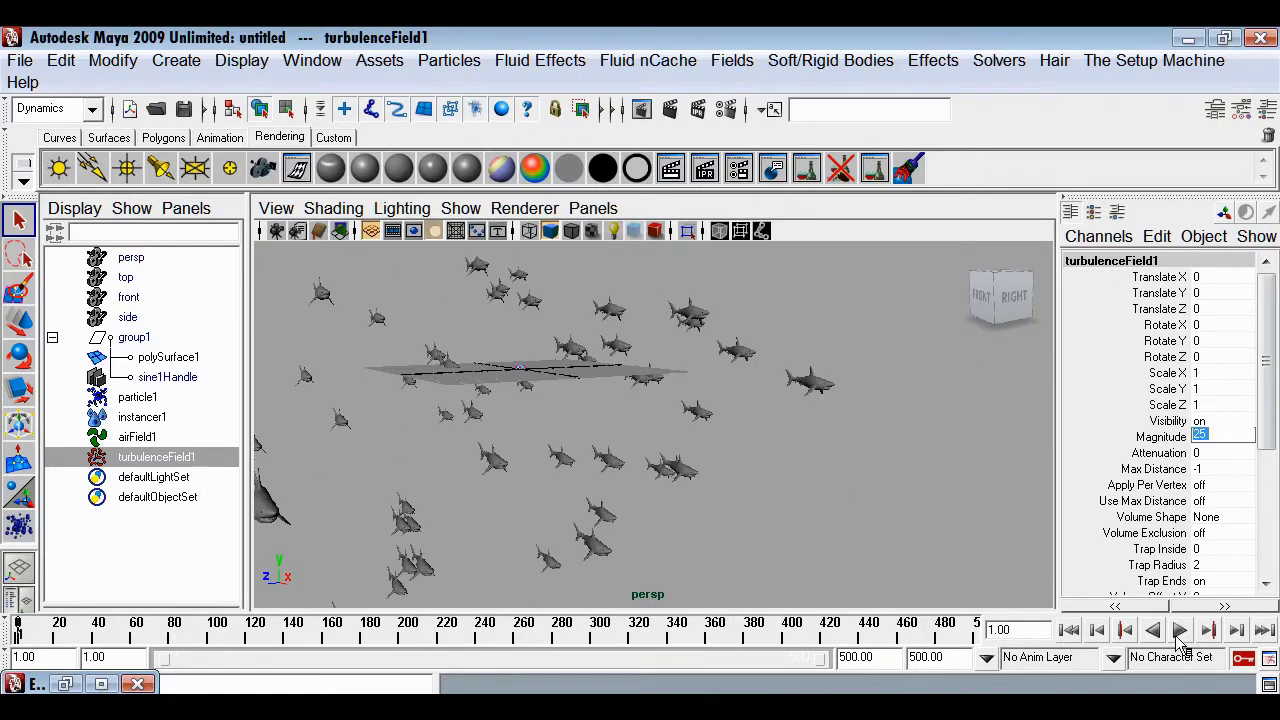
{"action": "left_click", "coordinate": [1180, 630]}
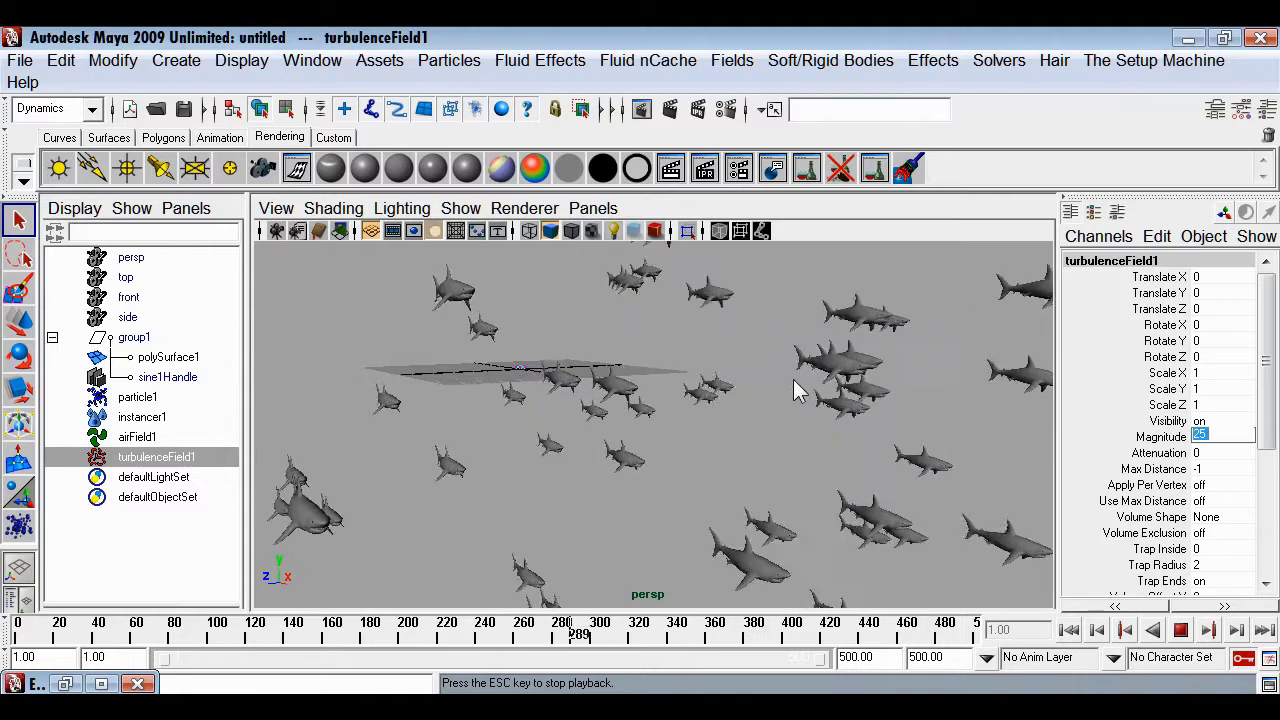
{"action": "left_click", "coordinate": [1180, 630]}
Set the Turbulence field's Frequency to 0.2 and return to frame 1
{"action": "left_click_drag", "start_coordinate": [1276, 438], "coordinate": [1268, 572]}
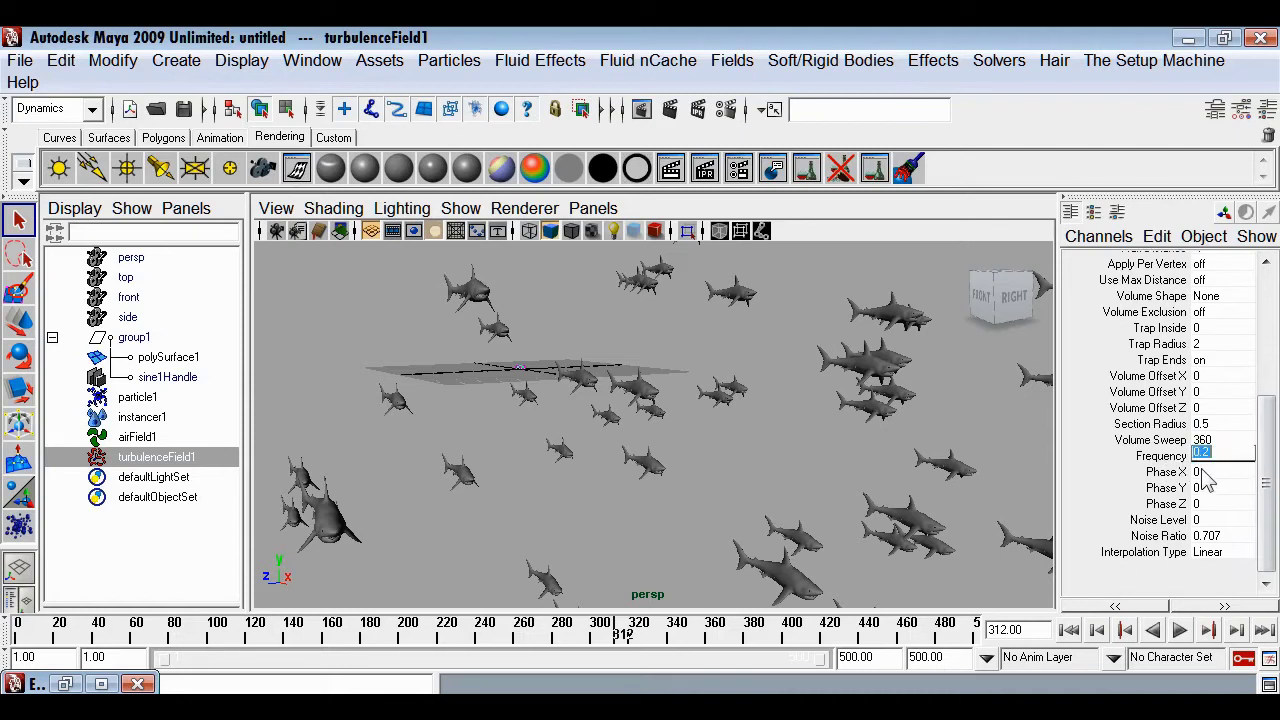
{"action": "left_click", "coordinate": [1068, 631]}
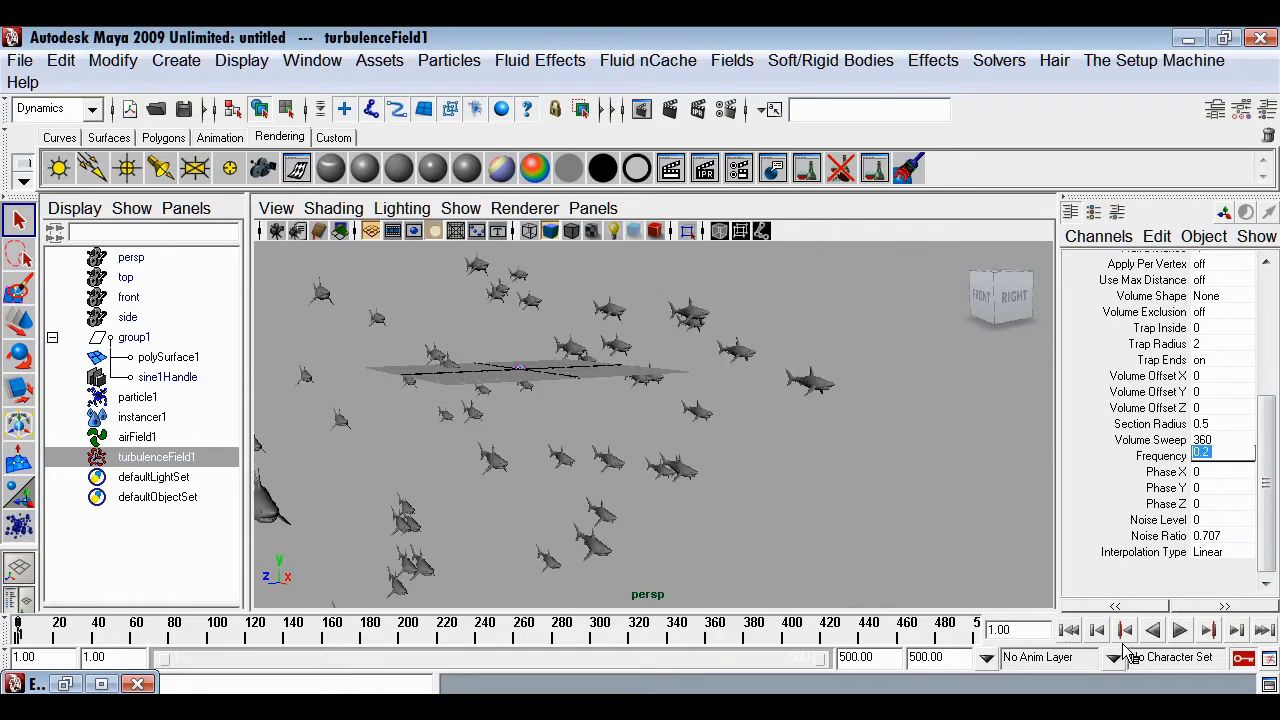
Play the simulation, set the Air field's Magnitude to 100, and replay it from frame 1
{"action": "left_click", "coordinate": [1180, 630]}
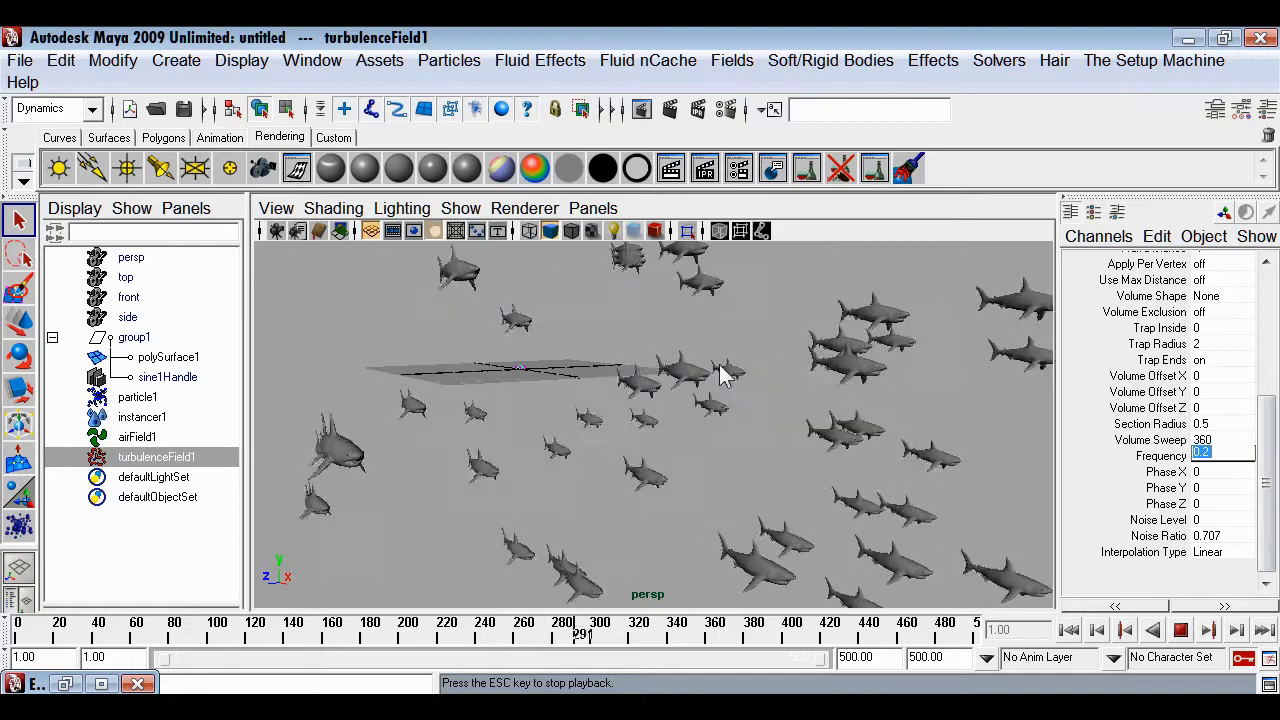
{"action": "left_click", "coordinate": [1181, 629]}
{"action": "left_click", "coordinate": [136, 438]}
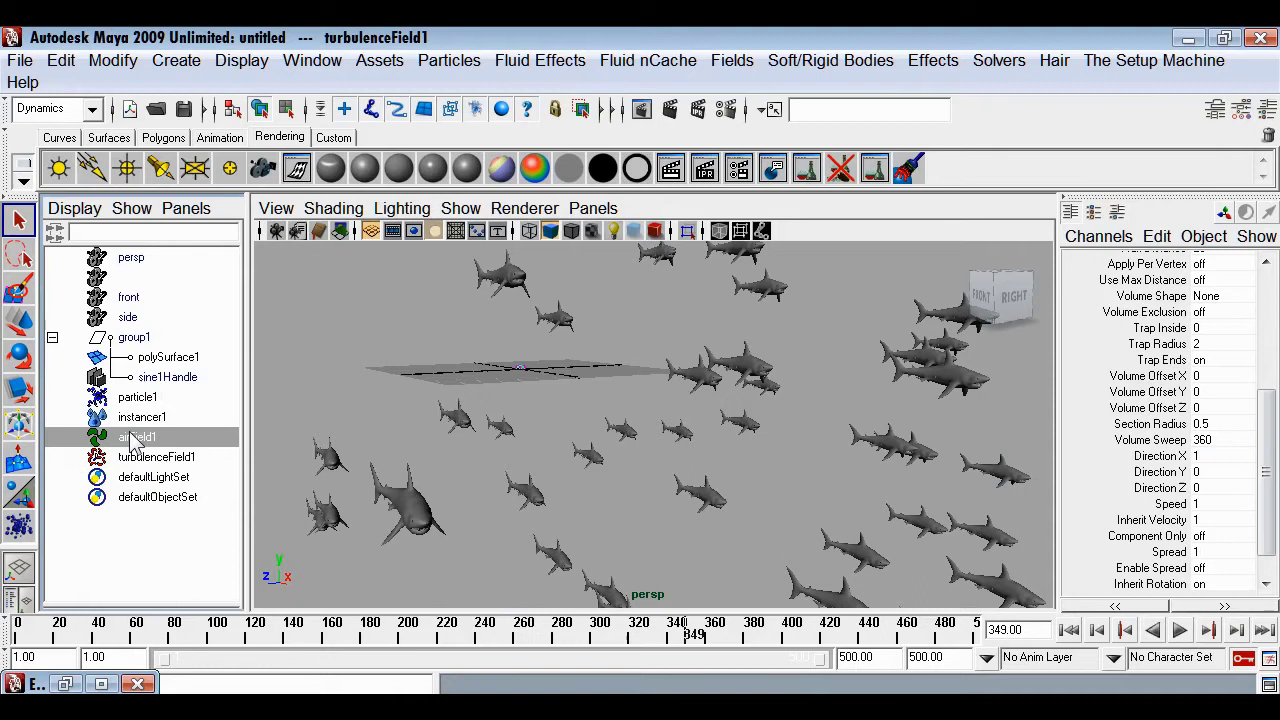
{"action": "left_click_drag", "start_coordinate": [1267, 420], "coordinate": [1267, 316]}
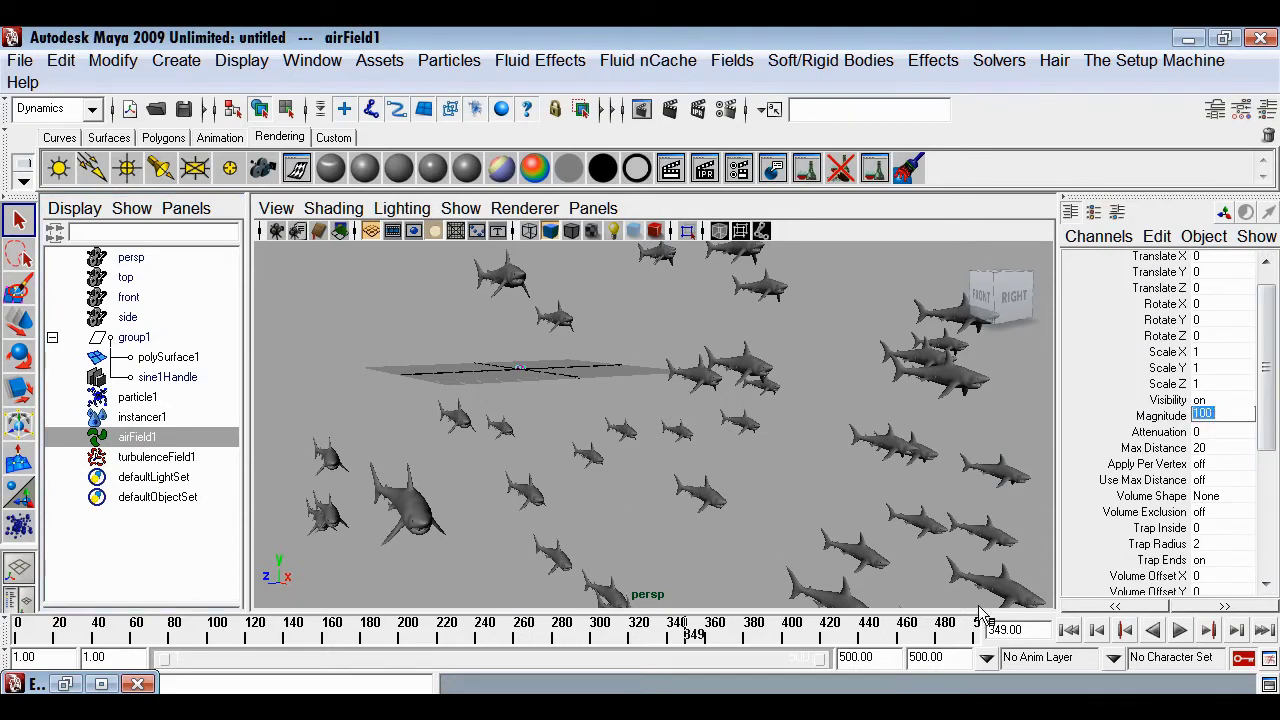
{"action": "left_click", "coordinate": [1072, 631]}
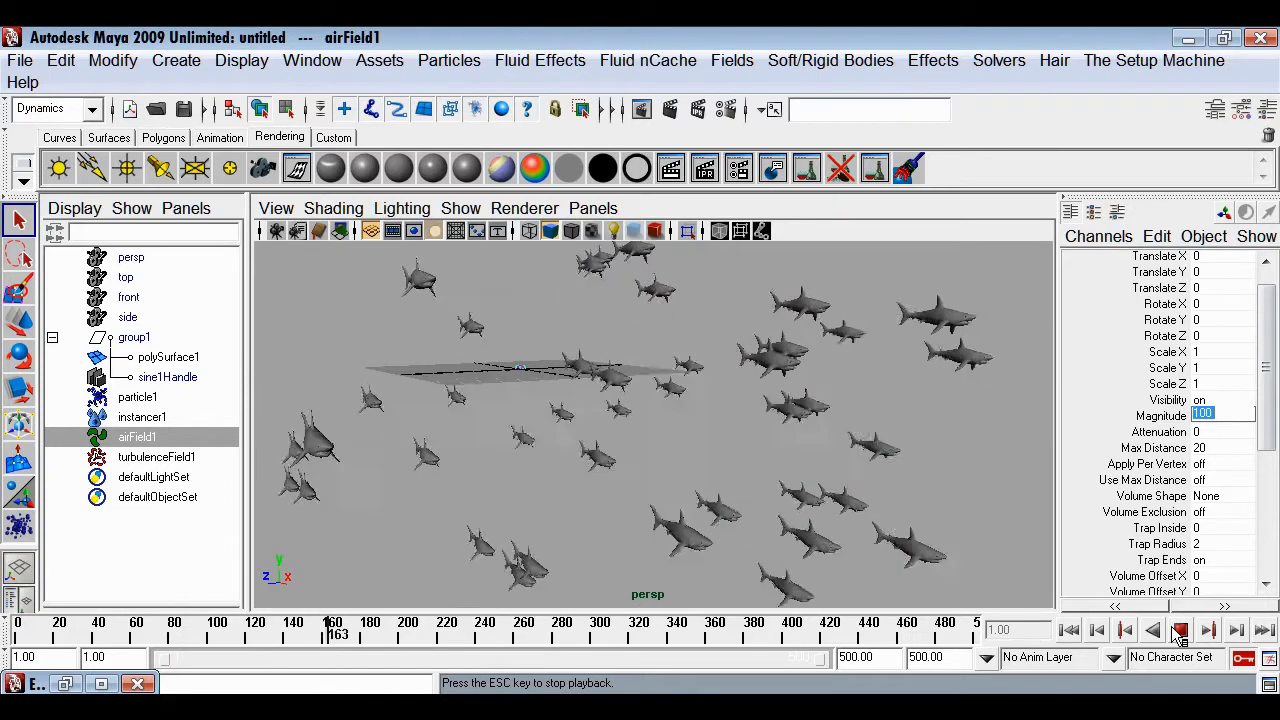
{"action": "left_click", "coordinate": [1179, 632]}
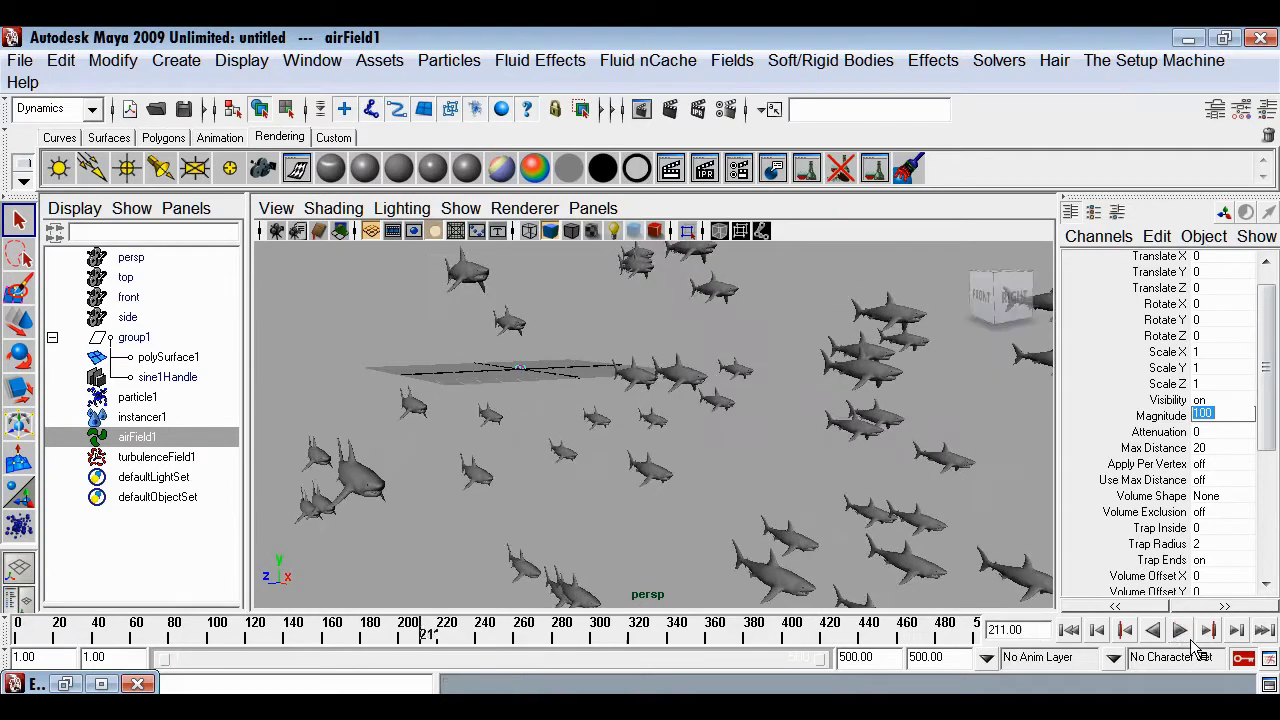
Set the Turbulence field's Magnitude to 50 and play the simulation from frame 1, viewing the sharks near and far
{"action": "left_click", "coordinate": [150, 458]}
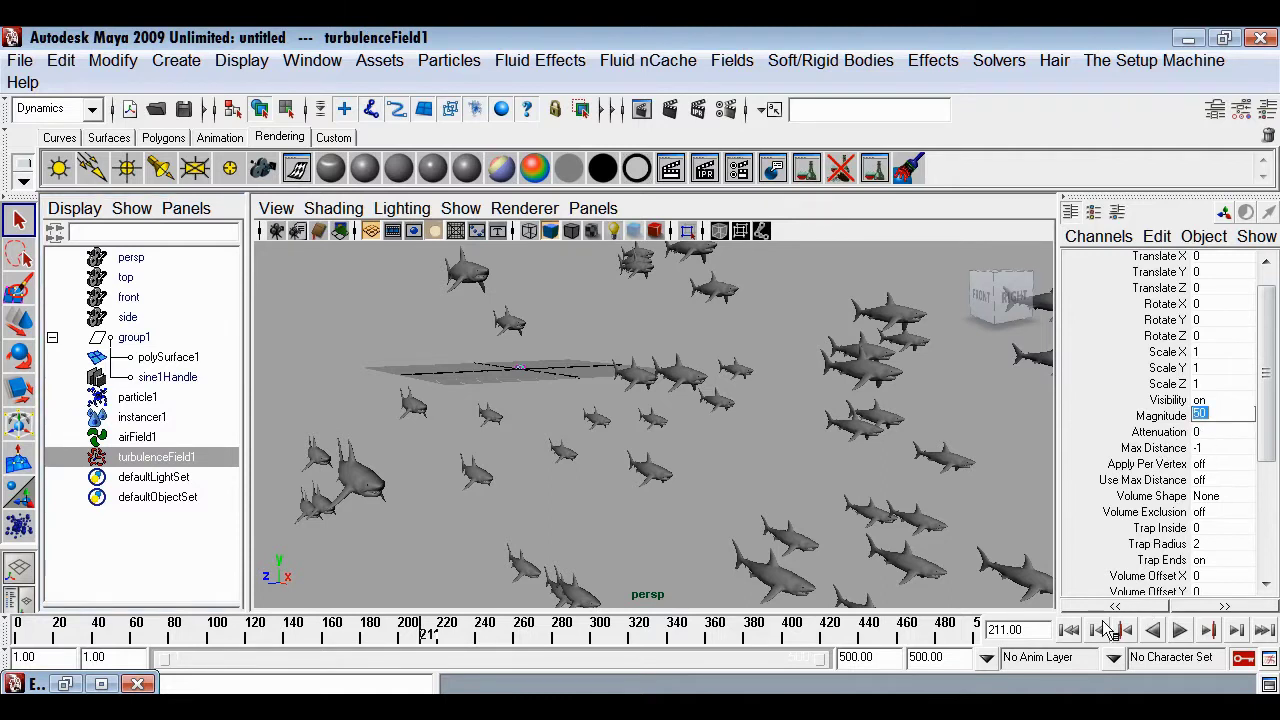
{"action": "left_click", "coordinate": [1072, 630]}
{"action": "left_click", "coordinate": [1179, 630]}
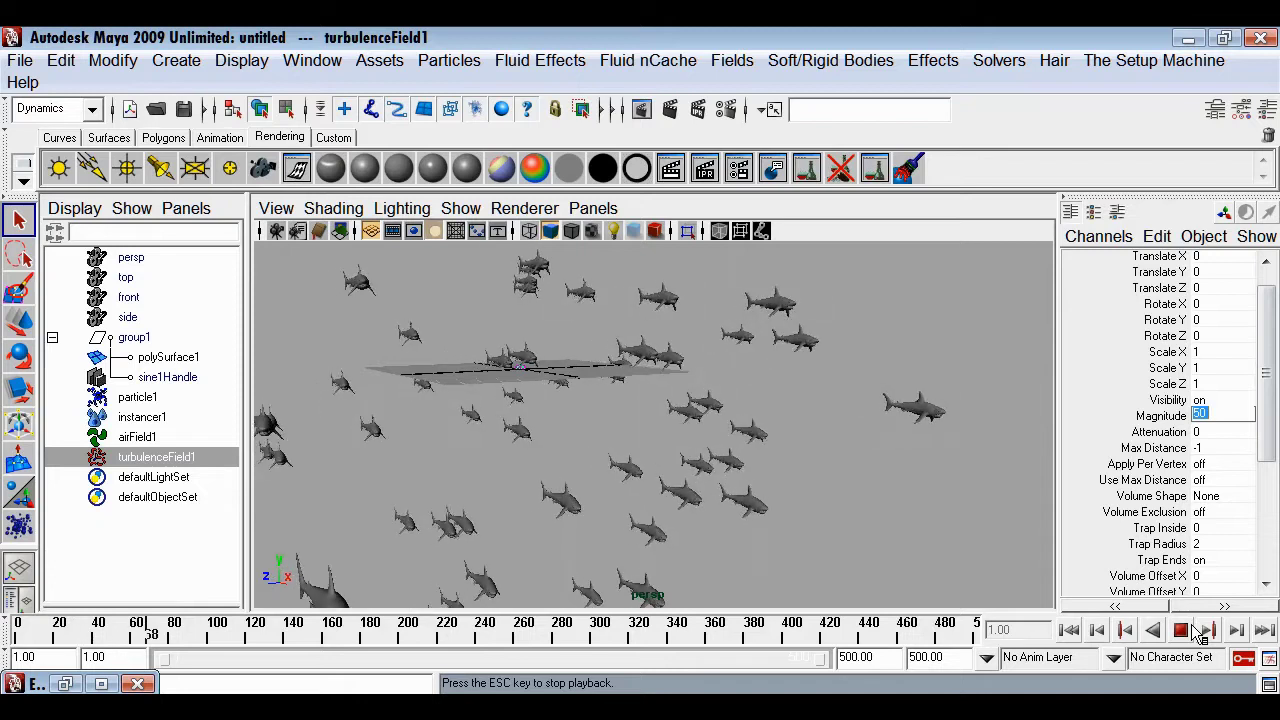
{"action": "right_click_drag", "start_coordinate": [594, 462], "coordinate": [826, 553], "text": "alt"}
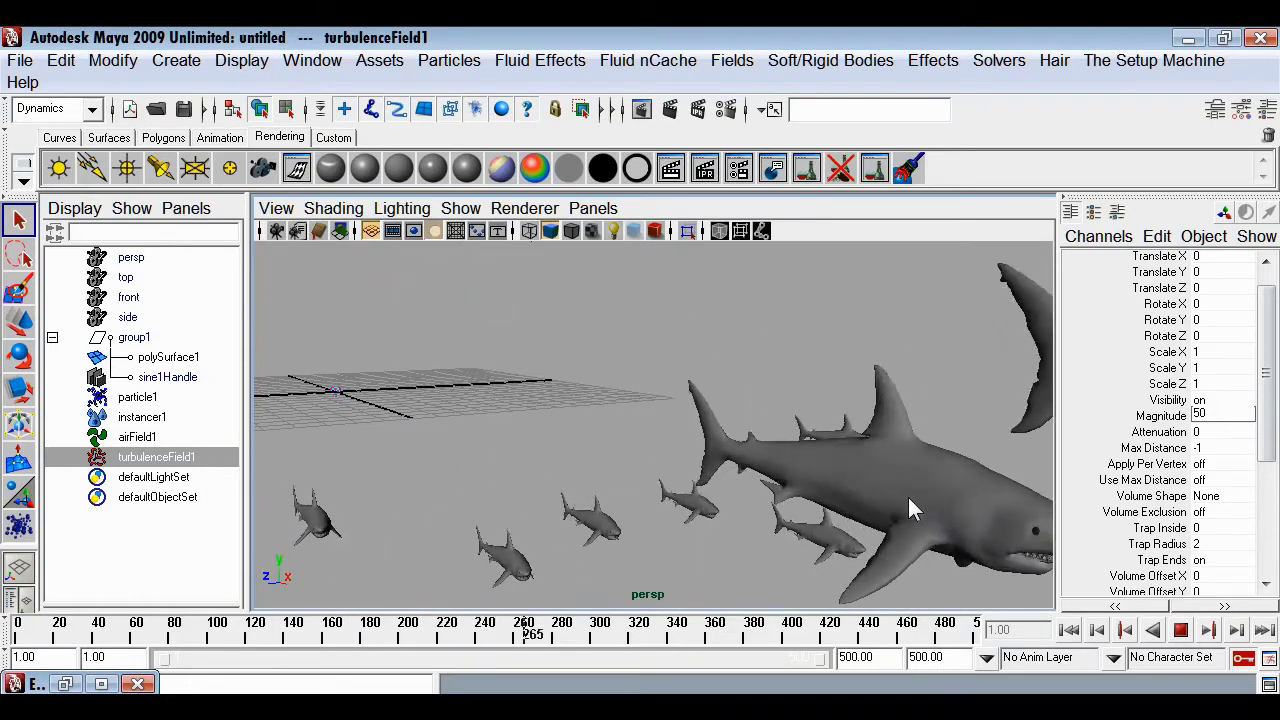
{"action": "right_click_drag", "start_coordinate": [905, 560], "coordinate": [556, 490], "text": "alt"}
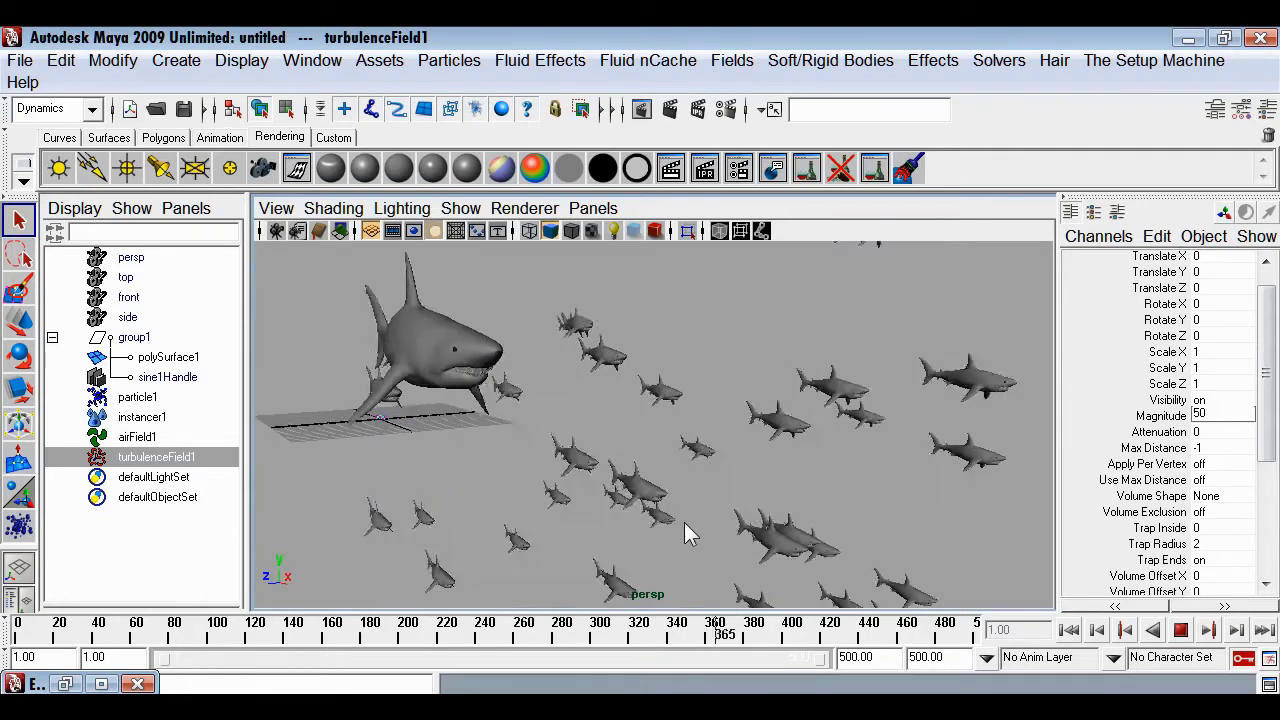
Stop the playback, examine the overlapping sharks up close for intersections, and return to frame 1
{"action": "left_click", "coordinate": [1181, 631]}
{"action": "left_click_drag", "start_coordinate": [821, 489], "coordinate": [494, 437], "text": "alt"}
{"action": "right_click_drag", "start_coordinate": [494, 437], "coordinate": [797, 517], "text": "alt"}
{"action": "middle_click_drag", "start_coordinate": [797, 517], "coordinate": [644, 443], "text": "alt"}
{"action": "left_click_drag", "start_coordinate": [644, 443], "coordinate": [652, 470], "text": "alt"}
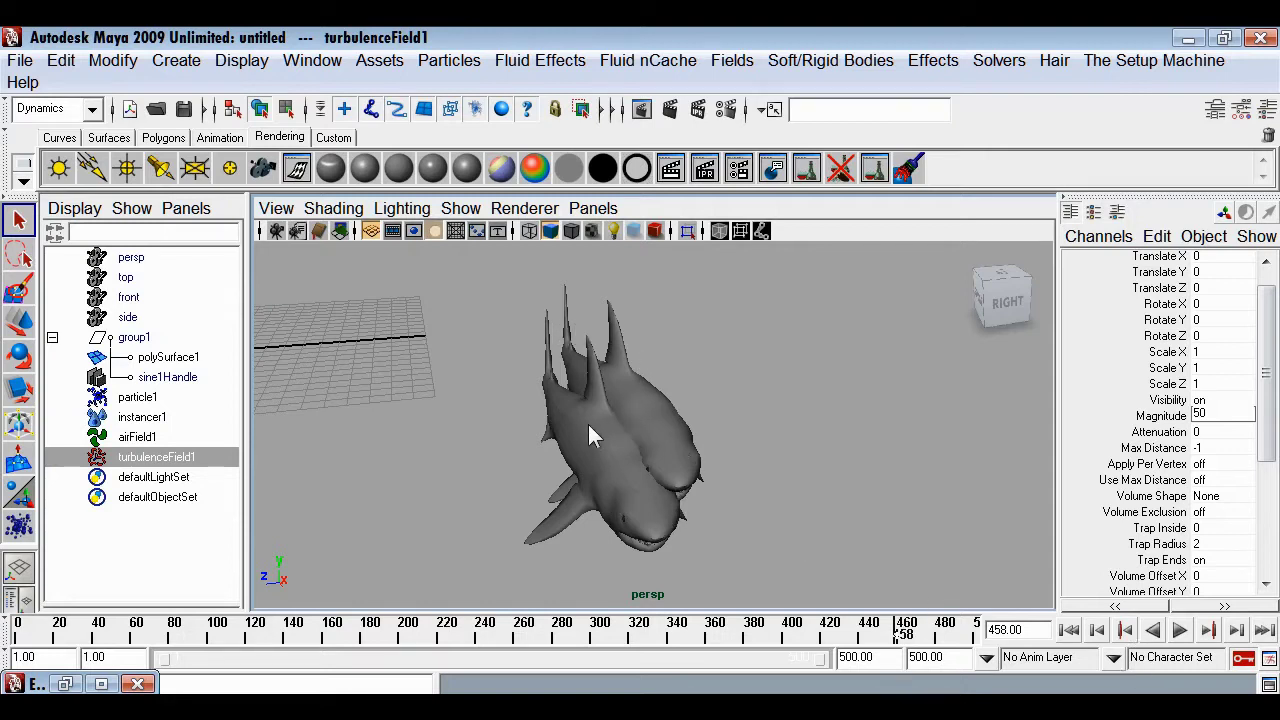
{"action": "left_click", "coordinate": [1068, 630]}
{"action": "mouse_move", "coordinate": [660, 520]}
{"action": "left_mouse_down", "text": "alt"}
{"action": "mouse_move", "coordinate": [615, 532]}
{"action": "mouse_move", "coordinate": [645, 537]}
{"action": "left_mouse_up", "text": "alt"}
Add a Radial field to particle1
{"action": "left_click", "coordinate": [140, 398]}
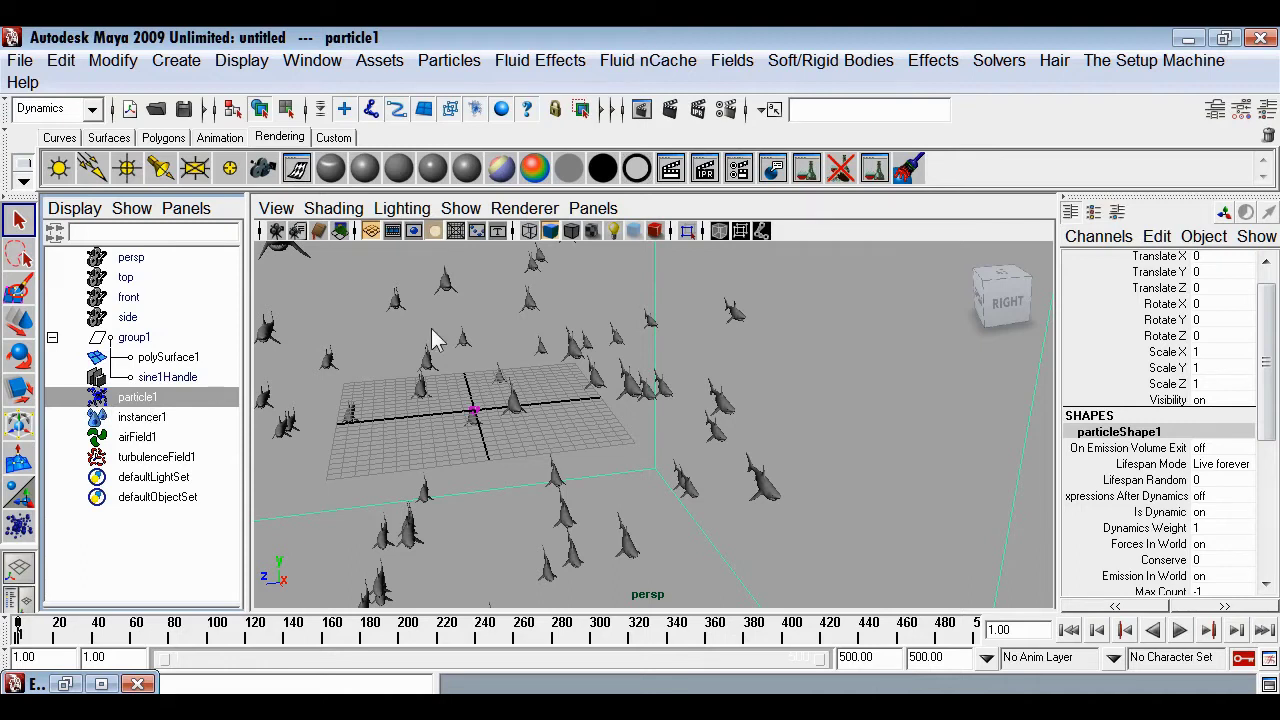
{"action": "left_click", "coordinate": [733, 62]}
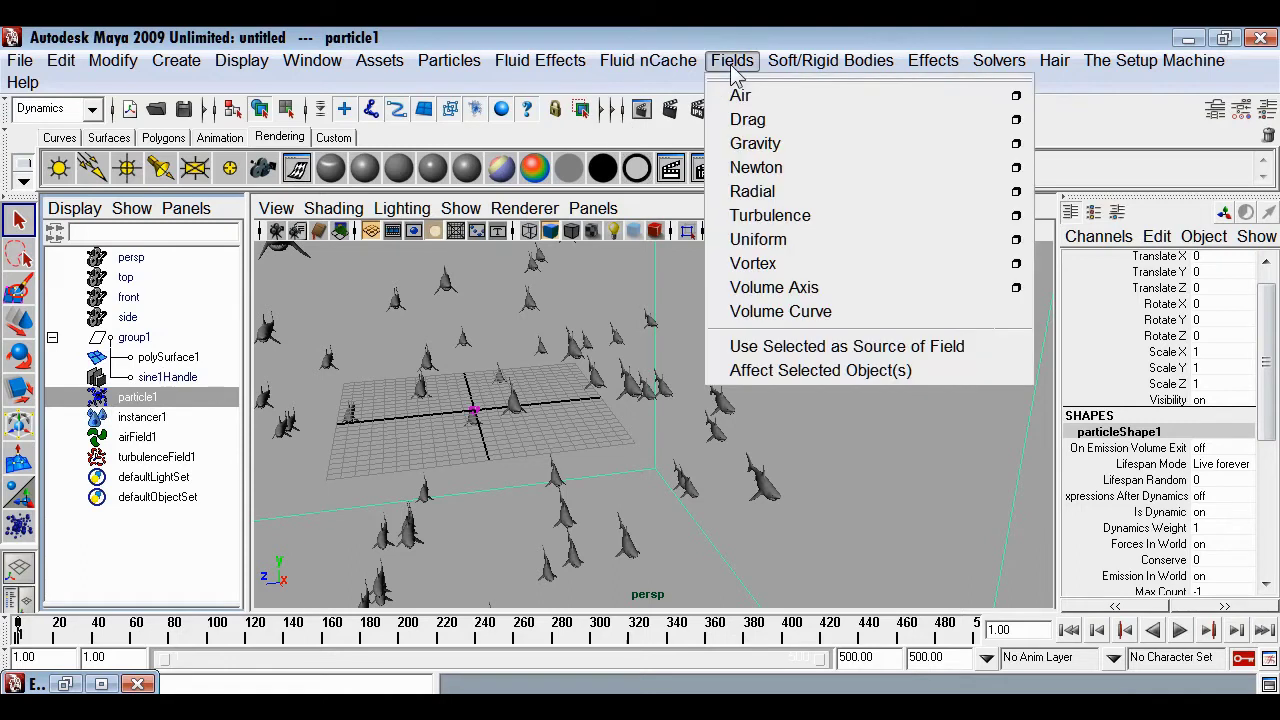
{"action": "left_click", "coordinate": [752, 191]}
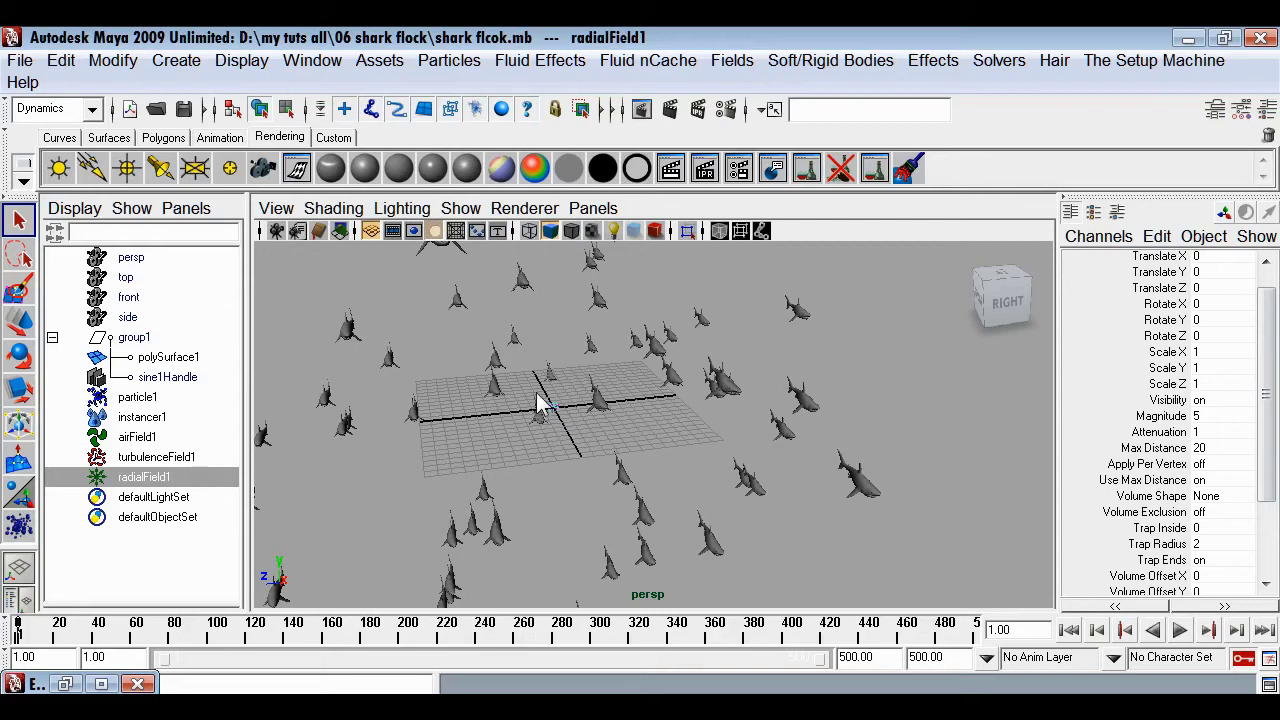
{"action": "left_click_drag", "start_coordinate": [536, 393], "coordinate": [710, 494], "text": "alt"}
{"action": "right_click_drag", "start_coordinate": [710, 494], "coordinate": [527, 527], "text": "alt"}
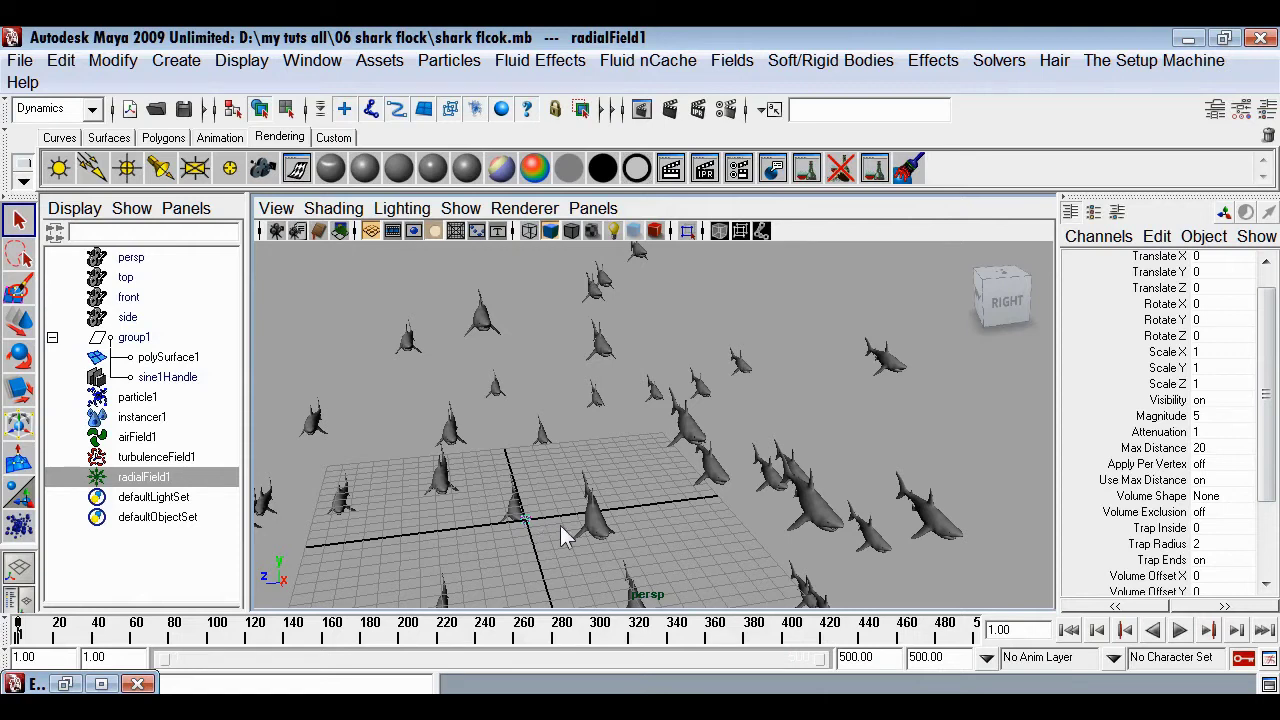
Play the simulation with the Radial field, stop it, and examine the spacing of a cluster of sharks up close
{"action": "left_click", "coordinate": [1181, 630]}
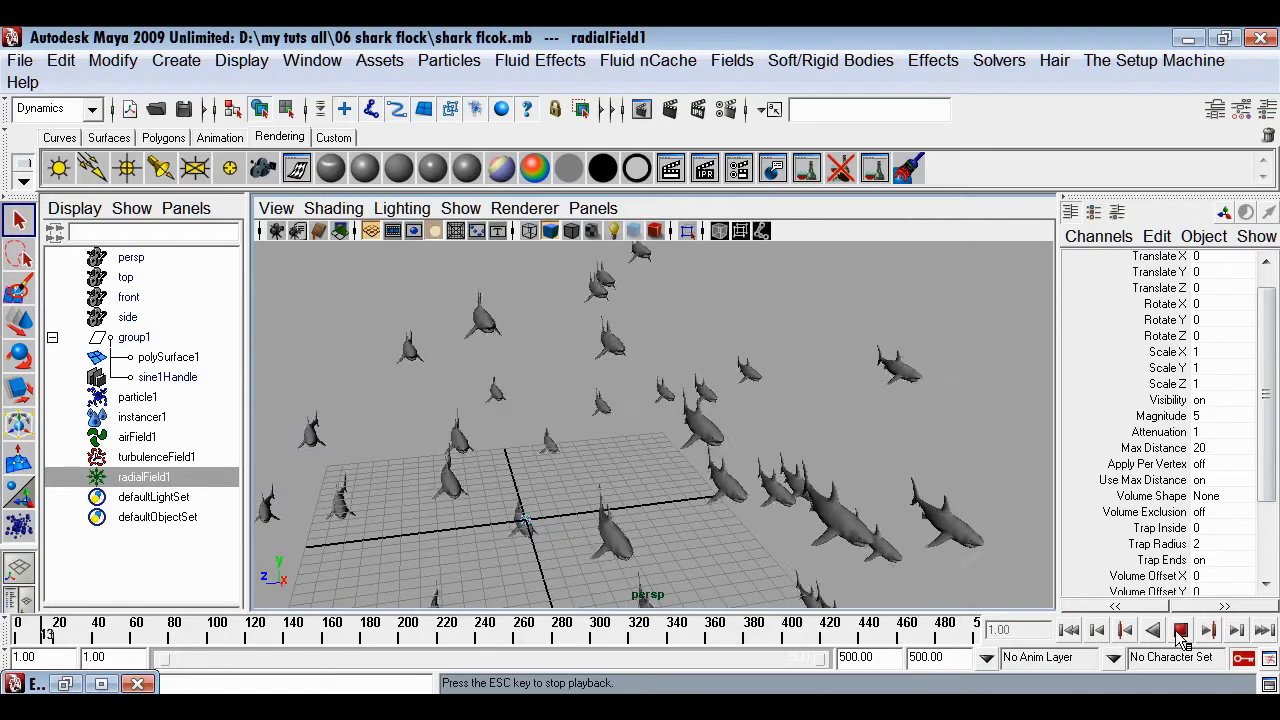
{"action": "right_click_drag", "start_coordinate": [860, 528], "coordinate": [840, 570], "text": "alt"}
{"action": "key", "text": "Escape"}
{"action": "left_click_drag", "start_coordinate": [855, 578], "coordinate": [634, 497], "text": "alt"}
{"action": "middle_click_drag", "start_coordinate": [634, 497], "coordinate": [758, 472], "text": "alt"}
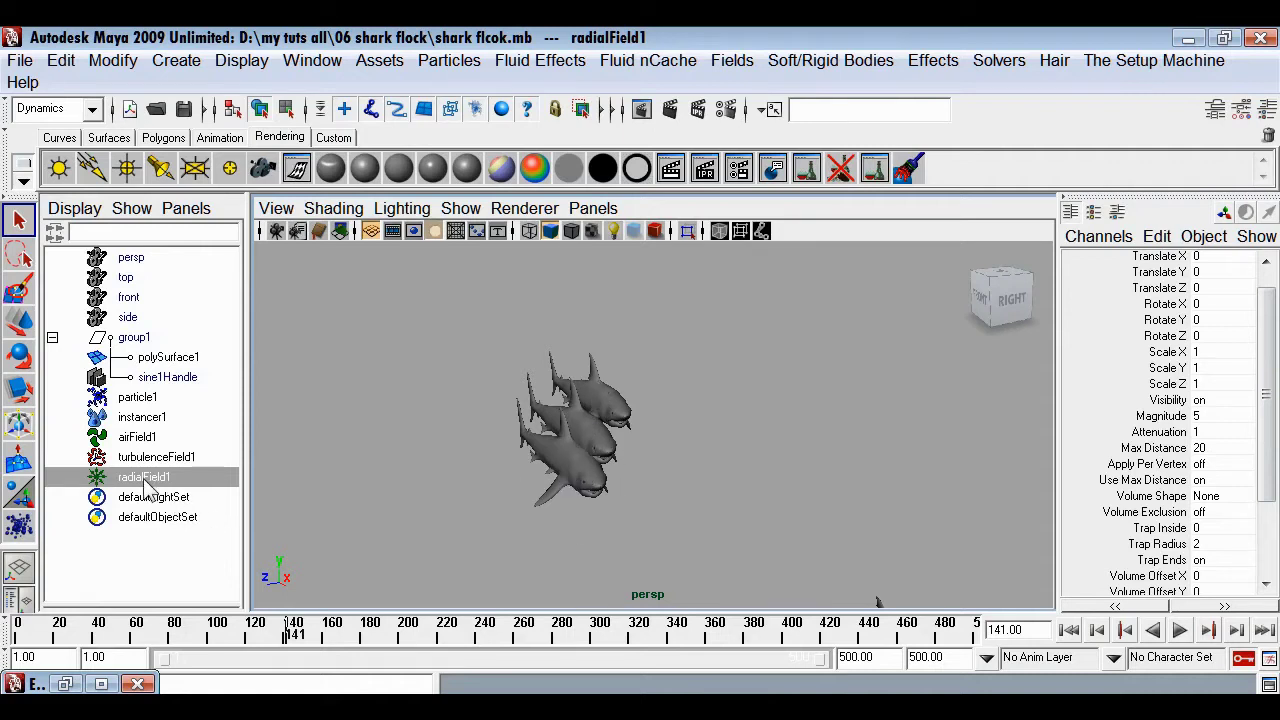
{"action": "right_click_drag", "start_coordinate": [553, 443], "coordinate": [533, 463], "text": "alt"}
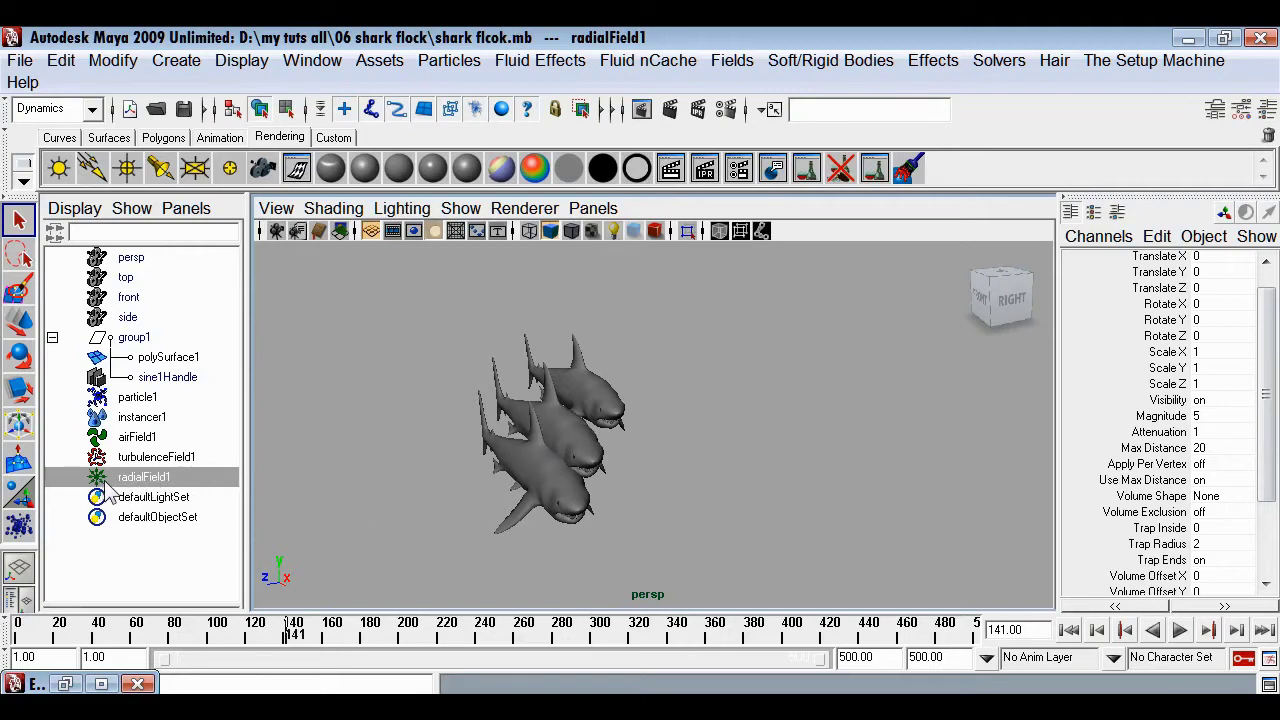
Set the Radial field's Attenuation to 0.2 and return to frame 1
{"action": "key", "text": "Return"}
{"action": "double_click", "coordinate": [1211, 430]}
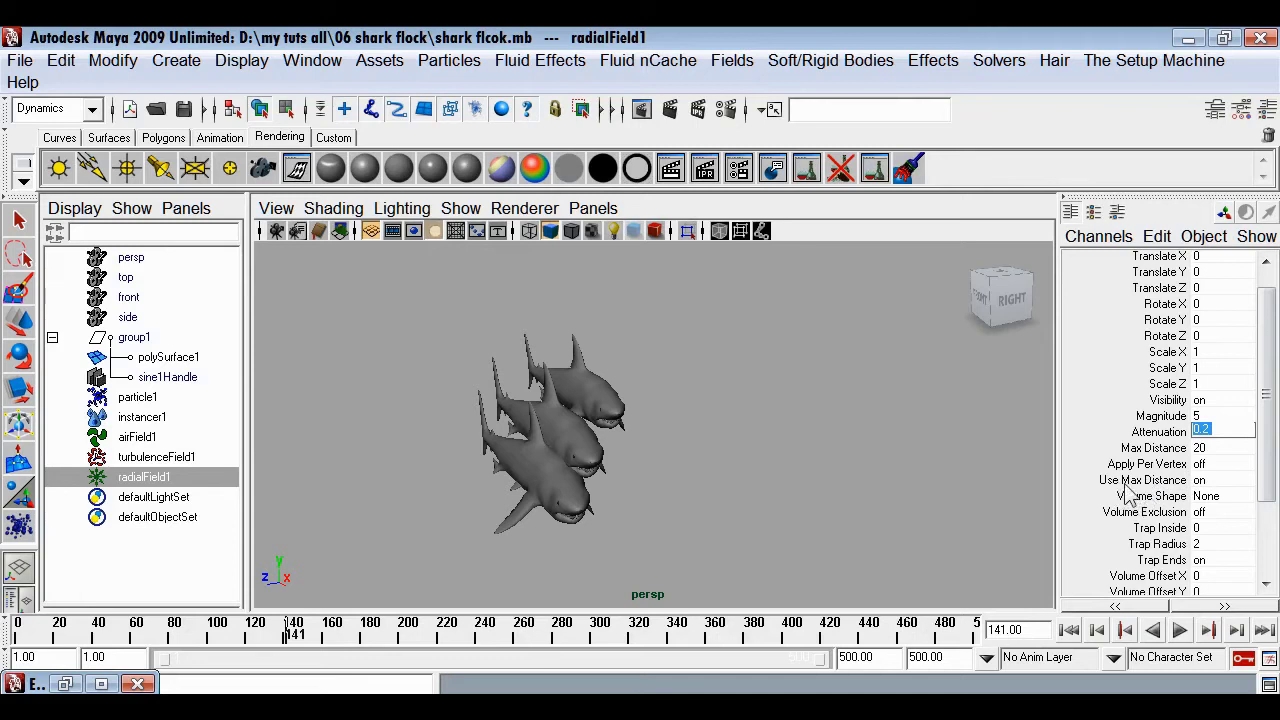
{"action": "left_click_drag", "start_coordinate": [572, 546], "coordinate": [360, 490], "text": "alt"}
{"action": "left_click", "coordinate": [1068, 630]}
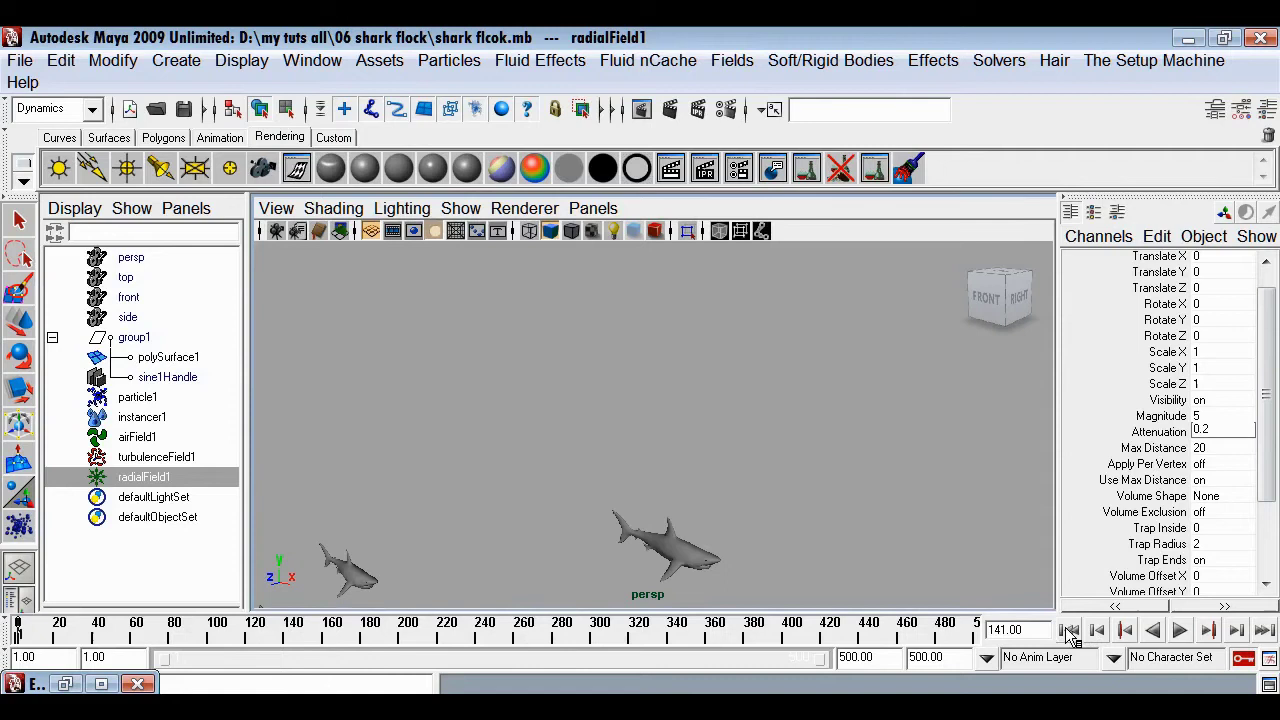
{"action": "right_click_drag", "start_coordinate": [544, 522], "coordinate": [330, 440], "text": "alt"}
Show the hidden original shark in group1 and examine its size against the grid from above
{"action": "left_click", "coordinate": [152, 337]}
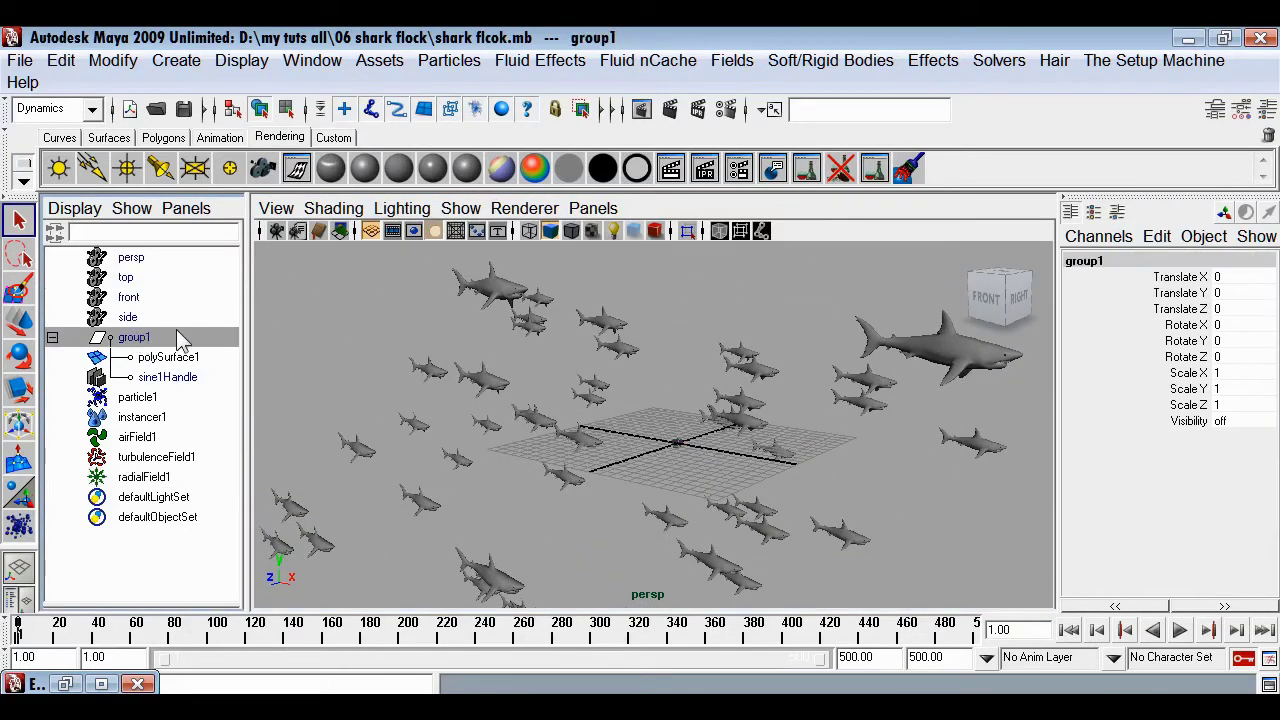
{"action": "key", "text": "shift+h"}
{"action": "right_click_drag", "start_coordinate": [688, 464], "coordinate": [762, 500], "text": "alt"}
{"action": "left_click_drag", "start_coordinate": [762, 500], "coordinate": [713, 548], "text": "alt"}
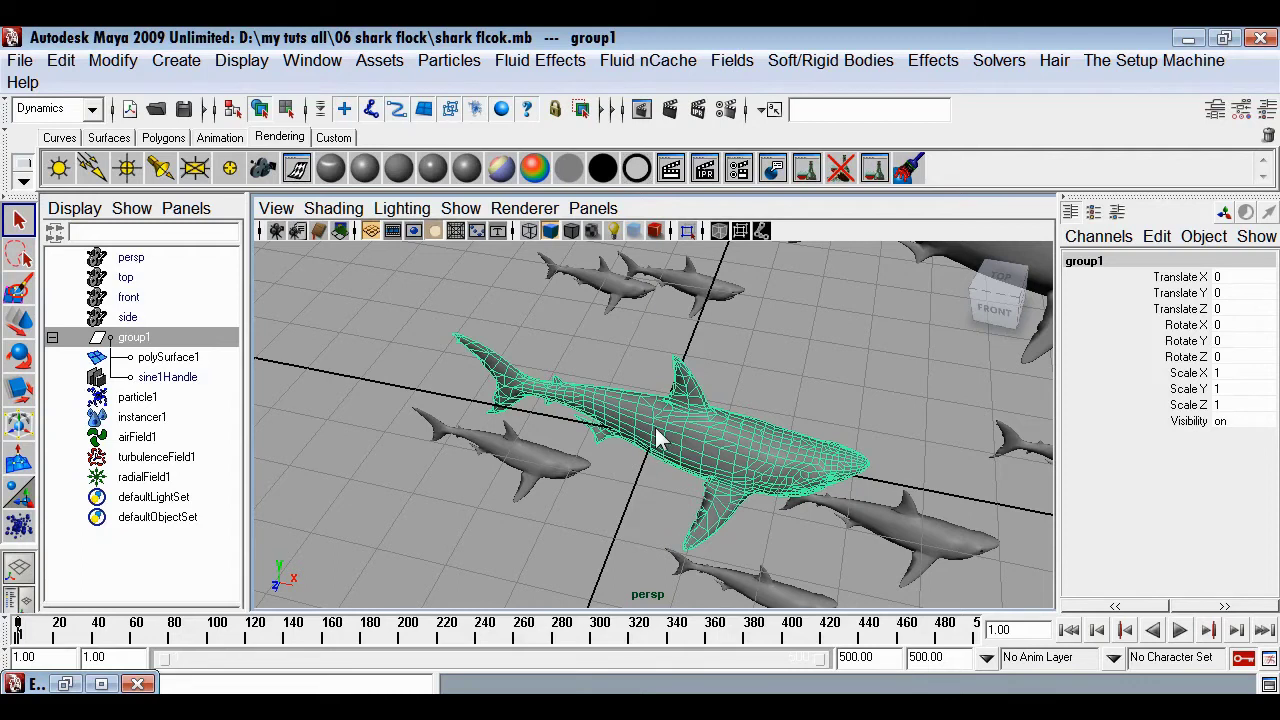
{"action": "left_click_drag", "start_coordinate": [655, 427], "coordinate": [651, 437], "text": "alt"}
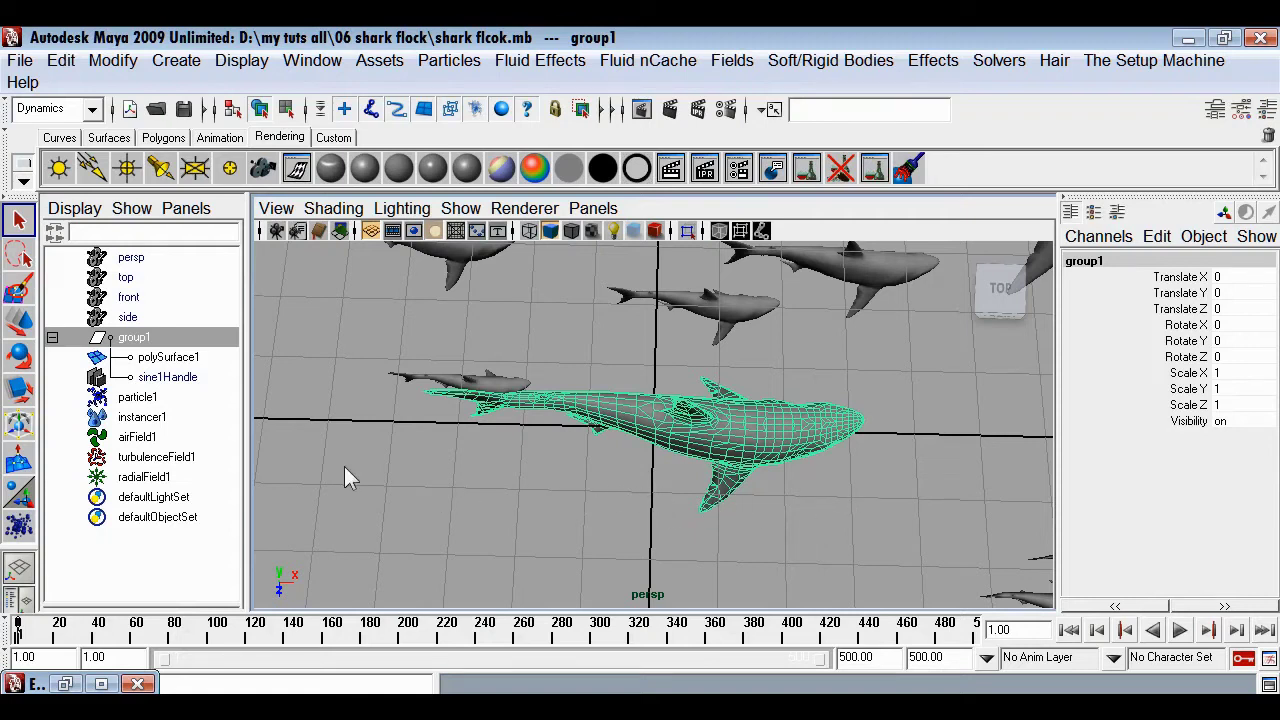
Set the Radial field's Max Distance to 3
{"action": "left_click", "coordinate": [143, 477]}
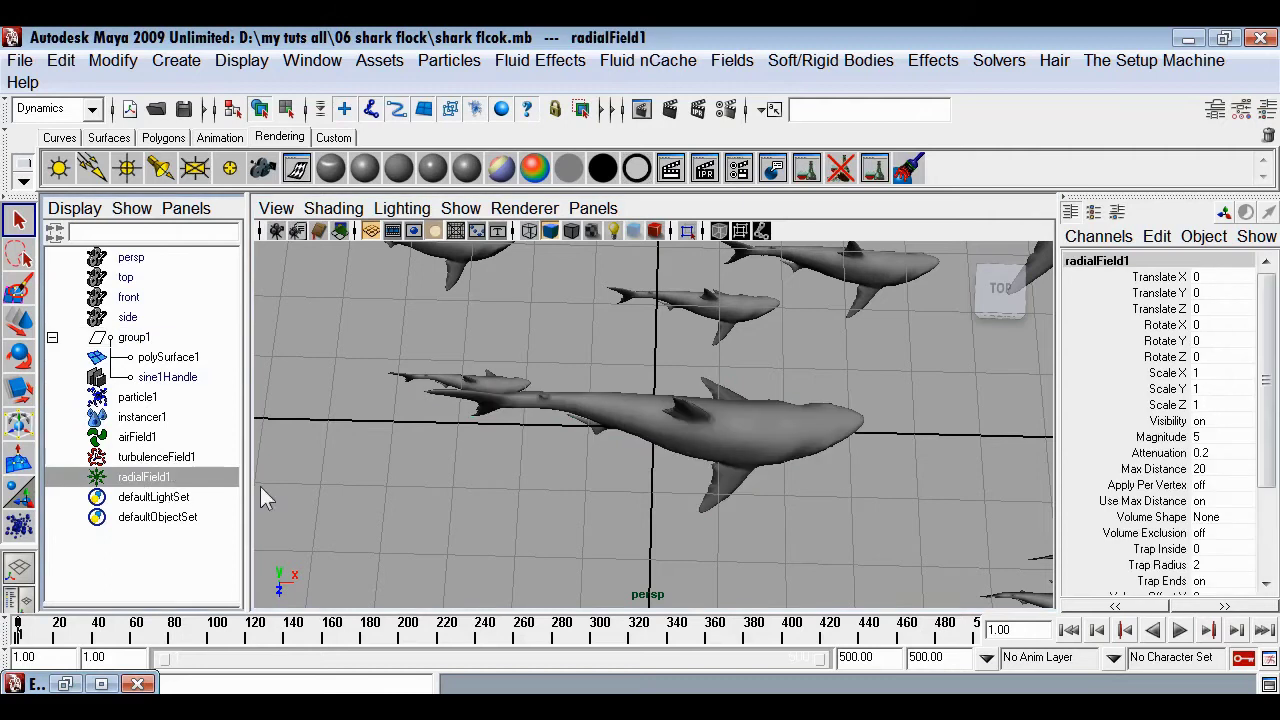
{"action": "left_click", "coordinate": [1216, 468]}
{"action": "type", "text": "3"}
{"action": "key", "text": "Return"}
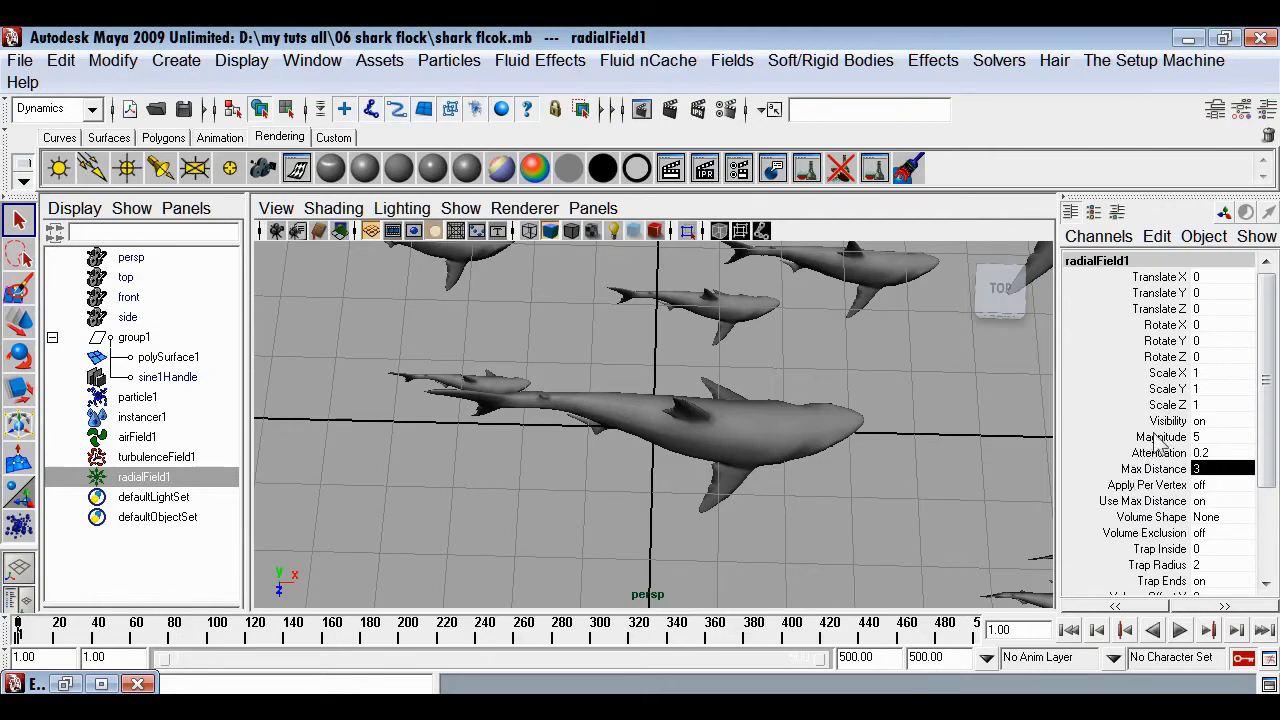
Hide the original shark in group1 and clear the selection
{"action": "scroll", "coordinate": [800, 586], "scroll_direction": "down", "scroll_amount": 5}
{"action": "left_click_drag", "start_coordinate": [800, 586], "coordinate": [420, 430], "text": "alt"}
{"action": "left_click", "coordinate": [133, 337]}
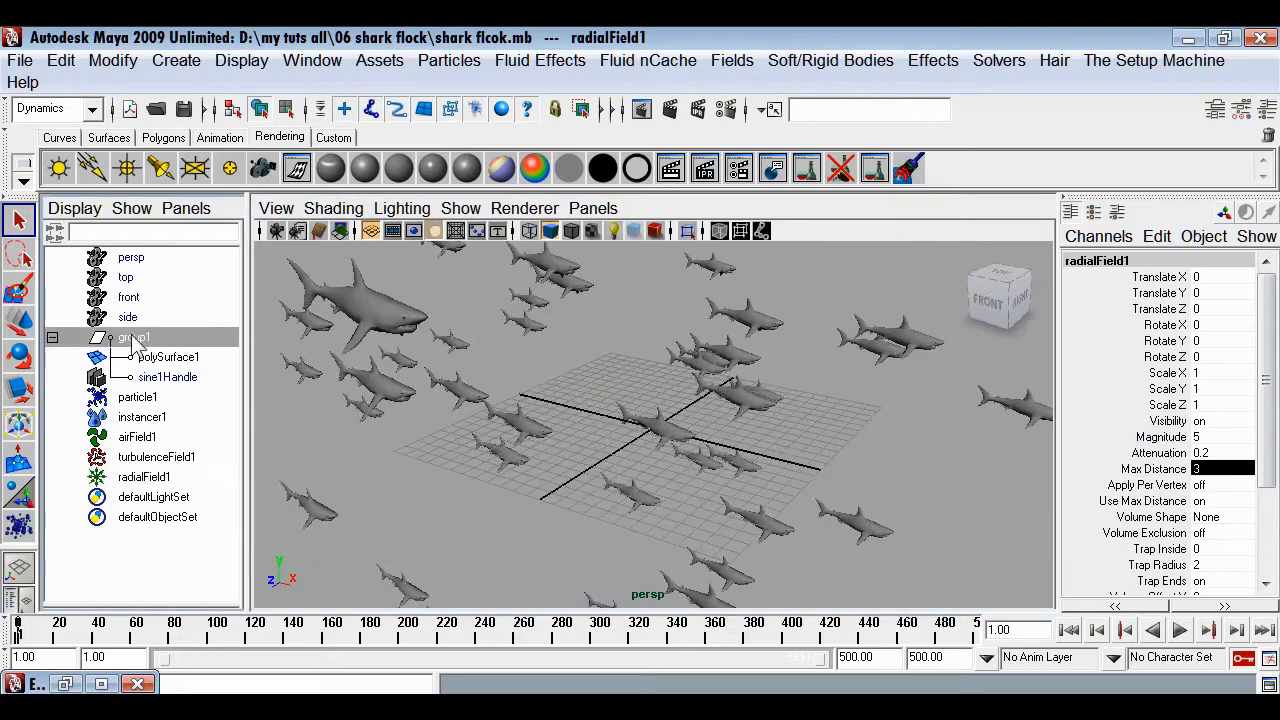
{"action": "left_click", "coordinate": [671, 504]}
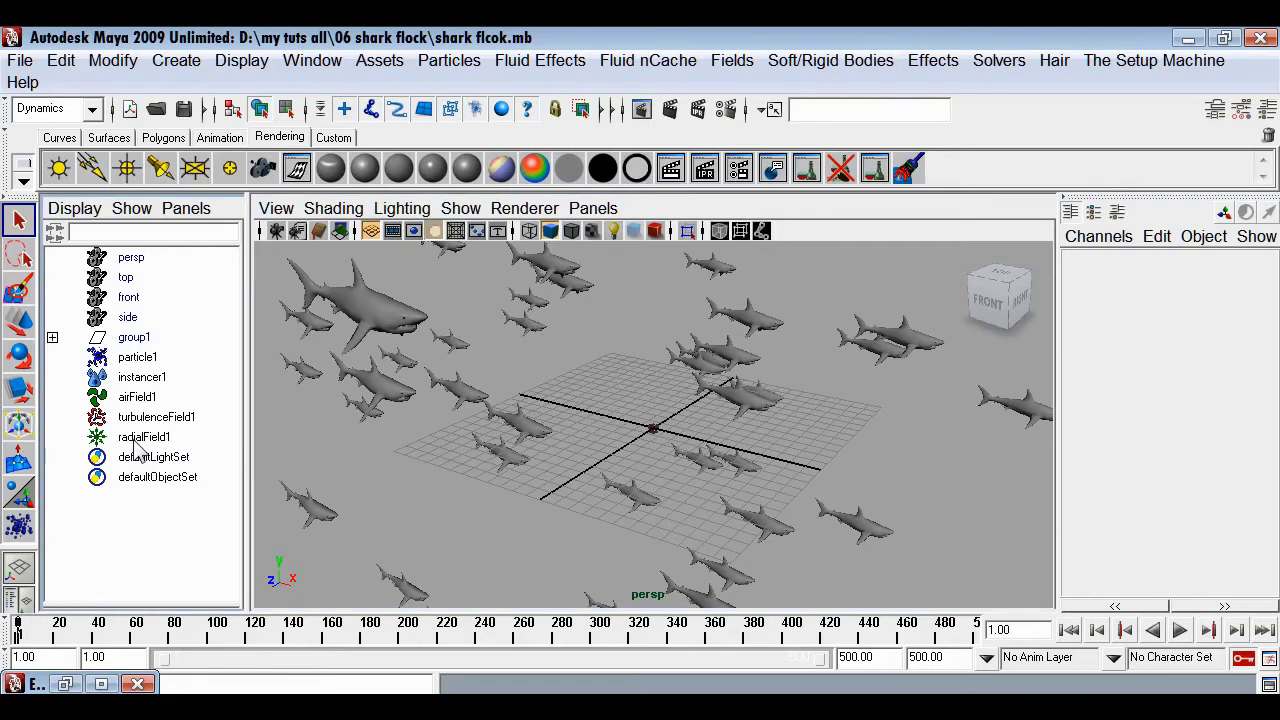
Set particle1's Particle Render Type to Spheres and check the spheres' positions inside the instanced sharks
{"action": "left_click", "coordinate": [141, 377]}
{"action": "left_click", "coordinate": [300, 421]}
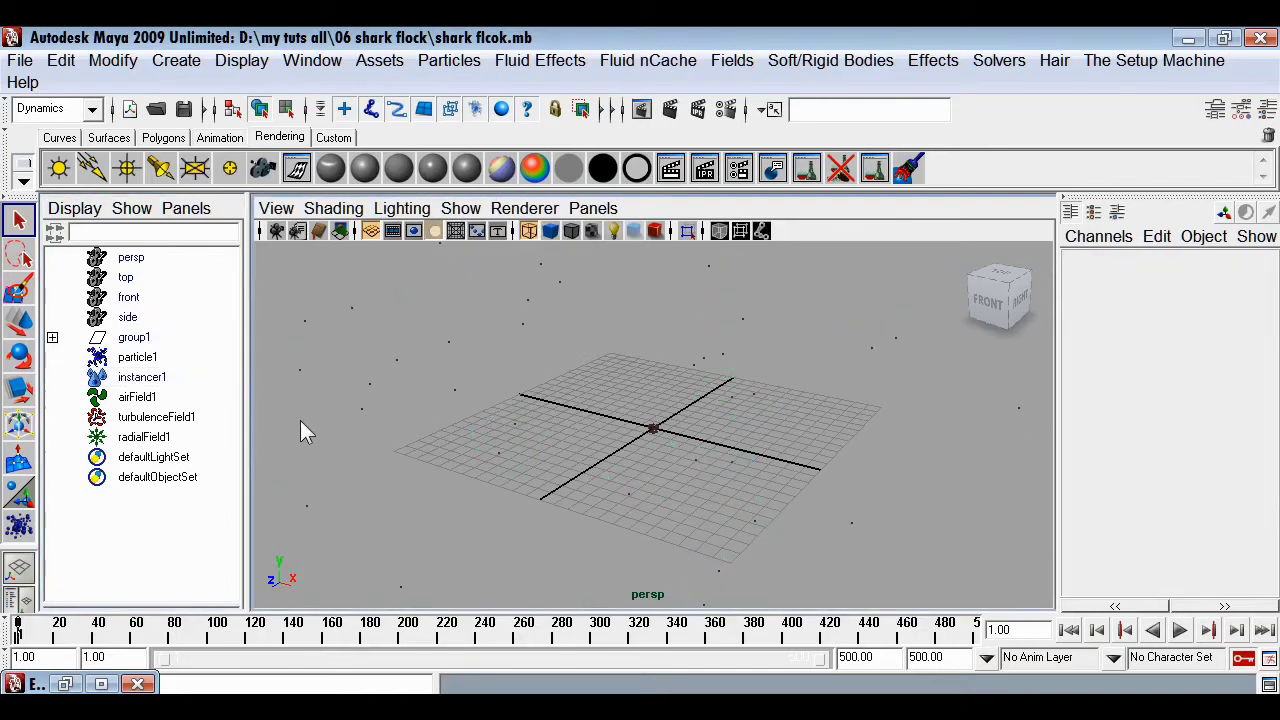
{"action": "left_click", "coordinate": [522, 282]}
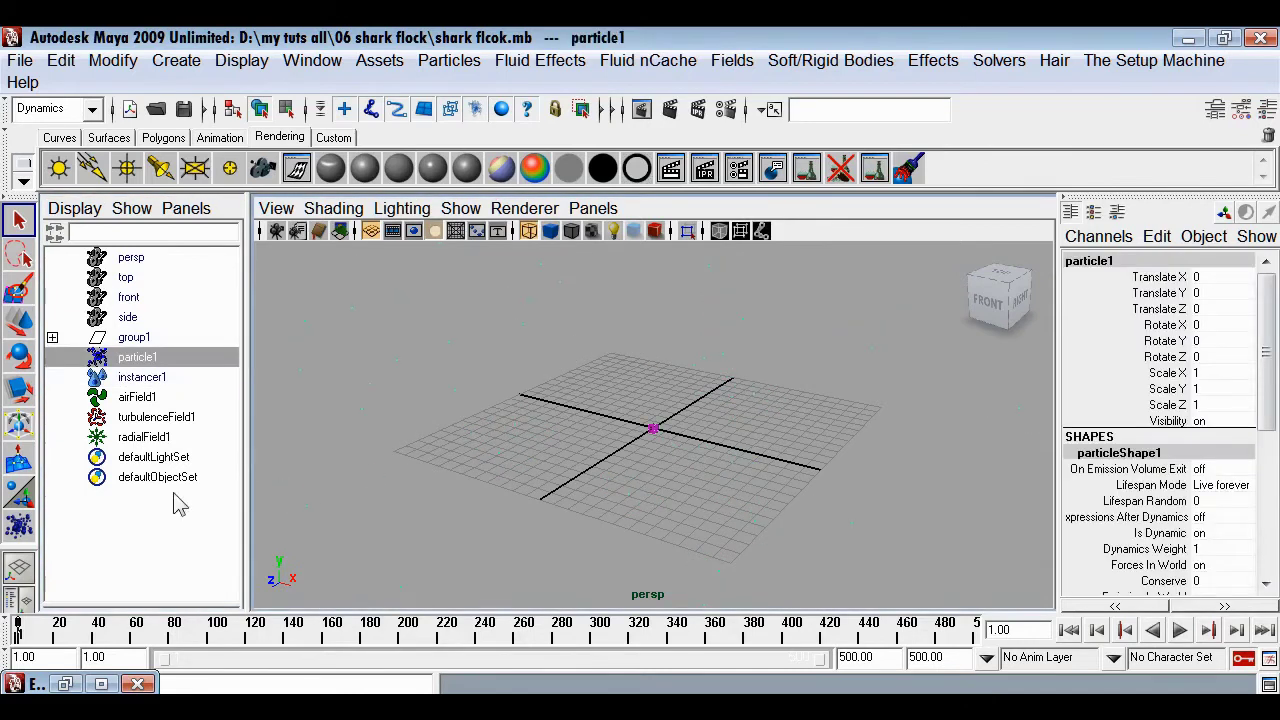
{"action": "scroll", "coordinate": [1247, 500], "scroll_direction": "down", "scroll_amount": 6}
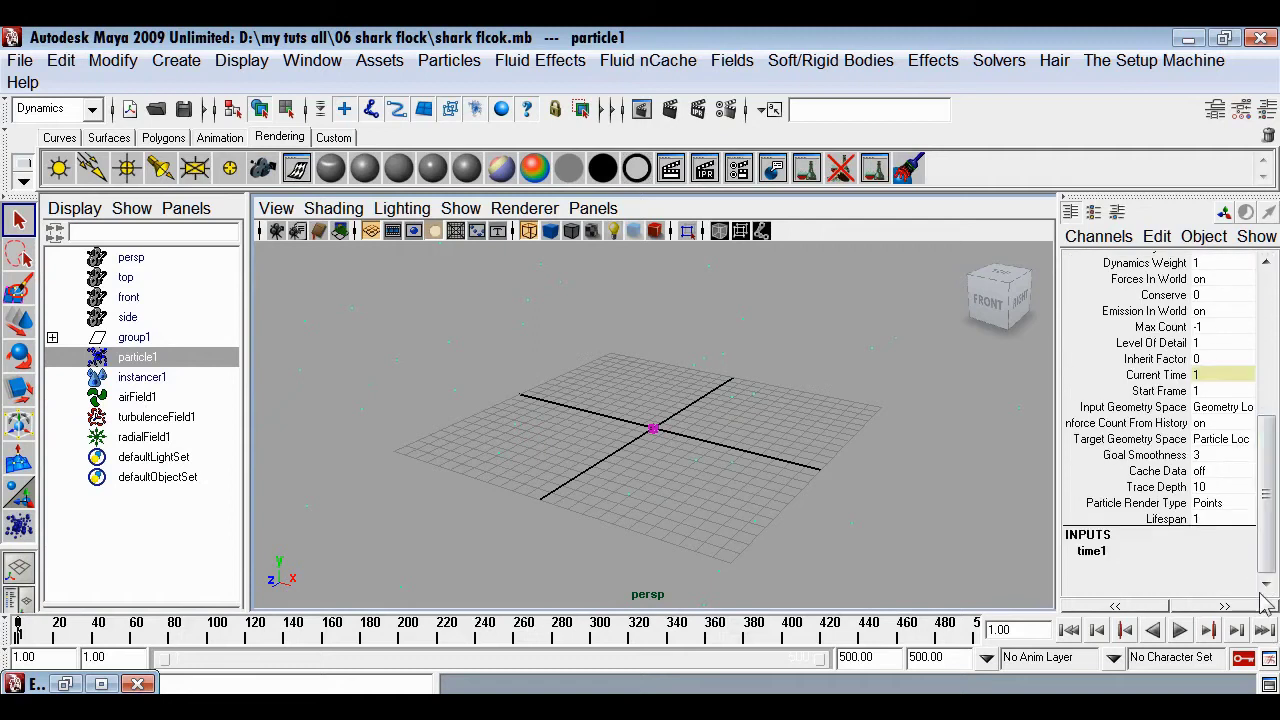
{"action": "left_click", "coordinate": [1212, 505]}
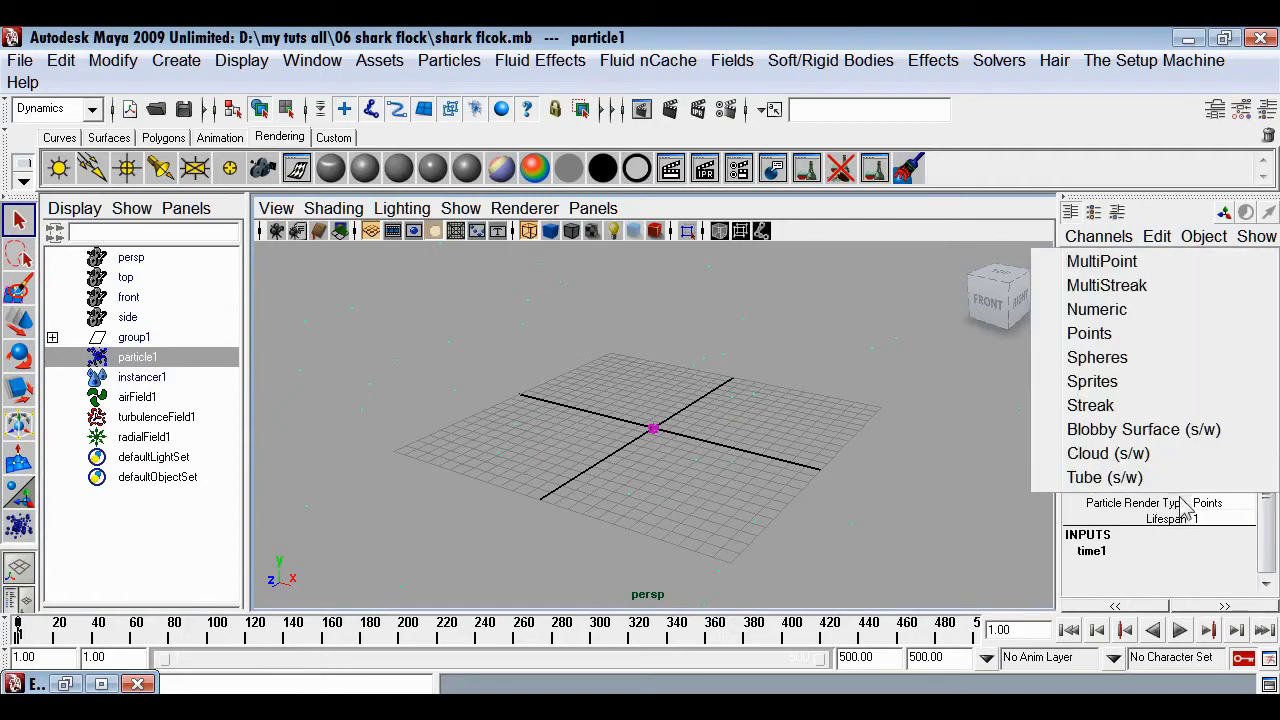
{"action": "left_click", "coordinate": [1124, 359]}
{"action": "left_click", "coordinate": [794, 286]}
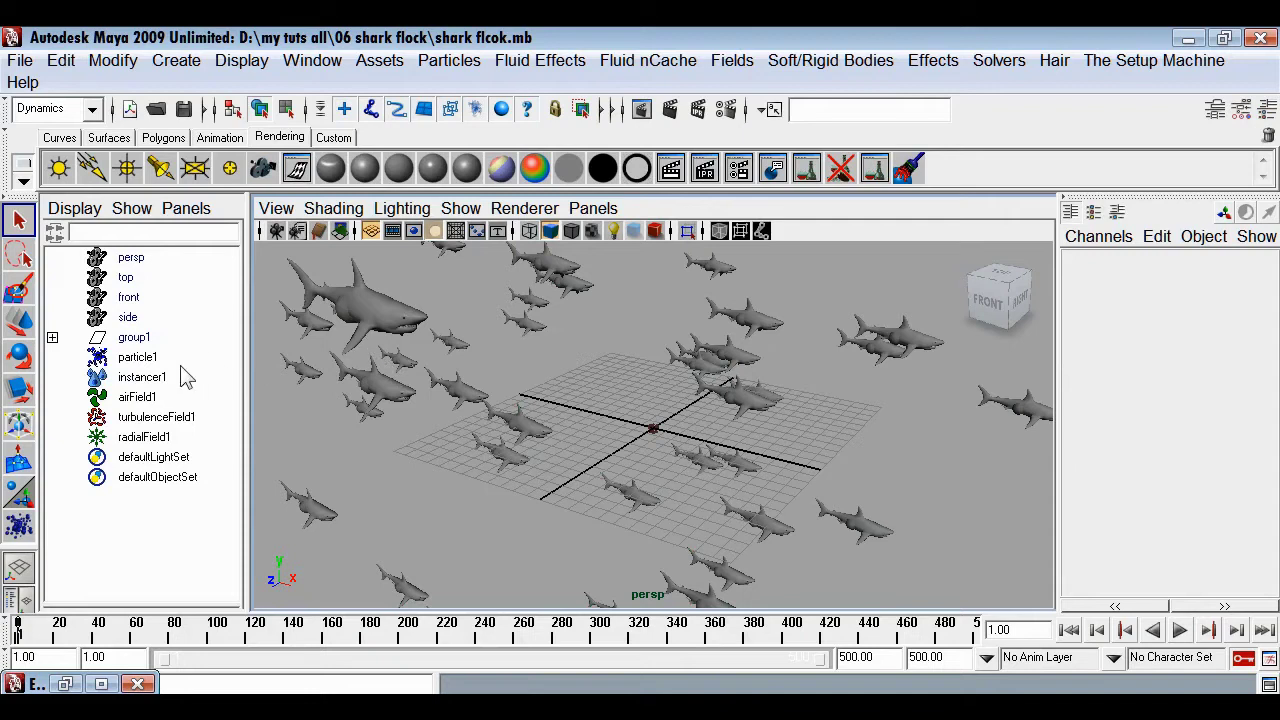
{"action": "left_click", "coordinate": [137, 360]}
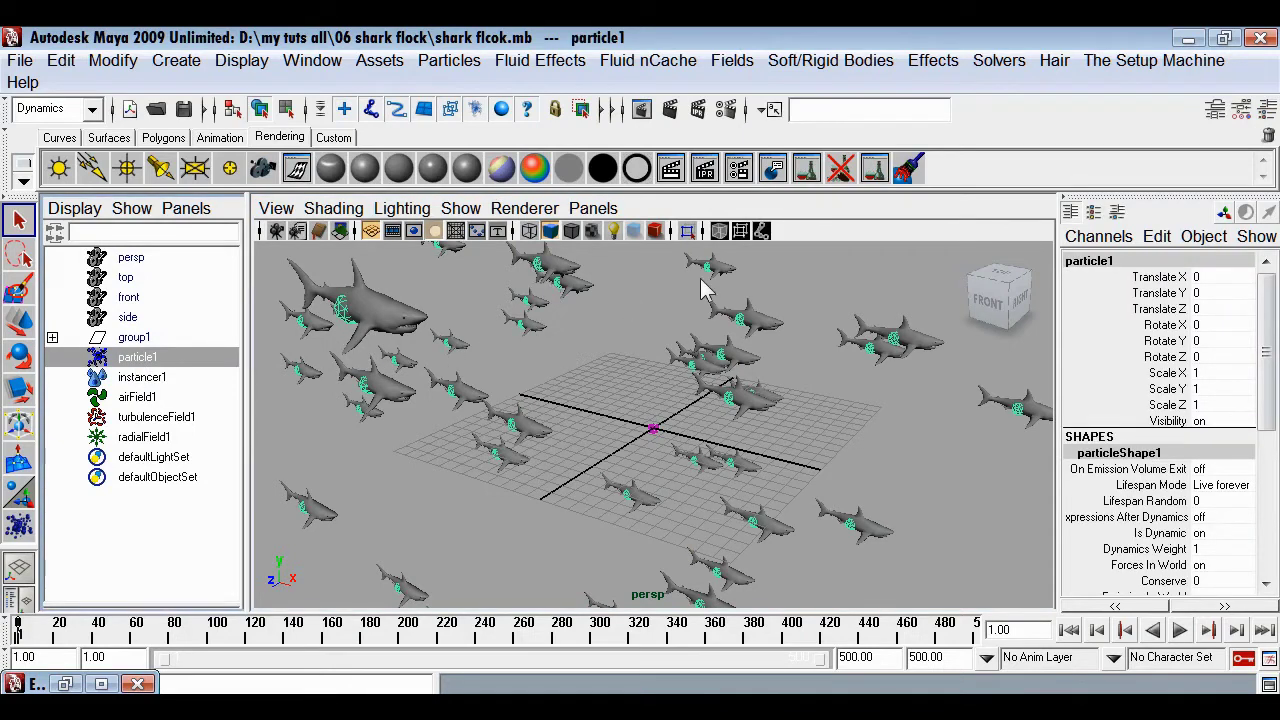
{"action": "left_click", "coordinate": [148, 517]}
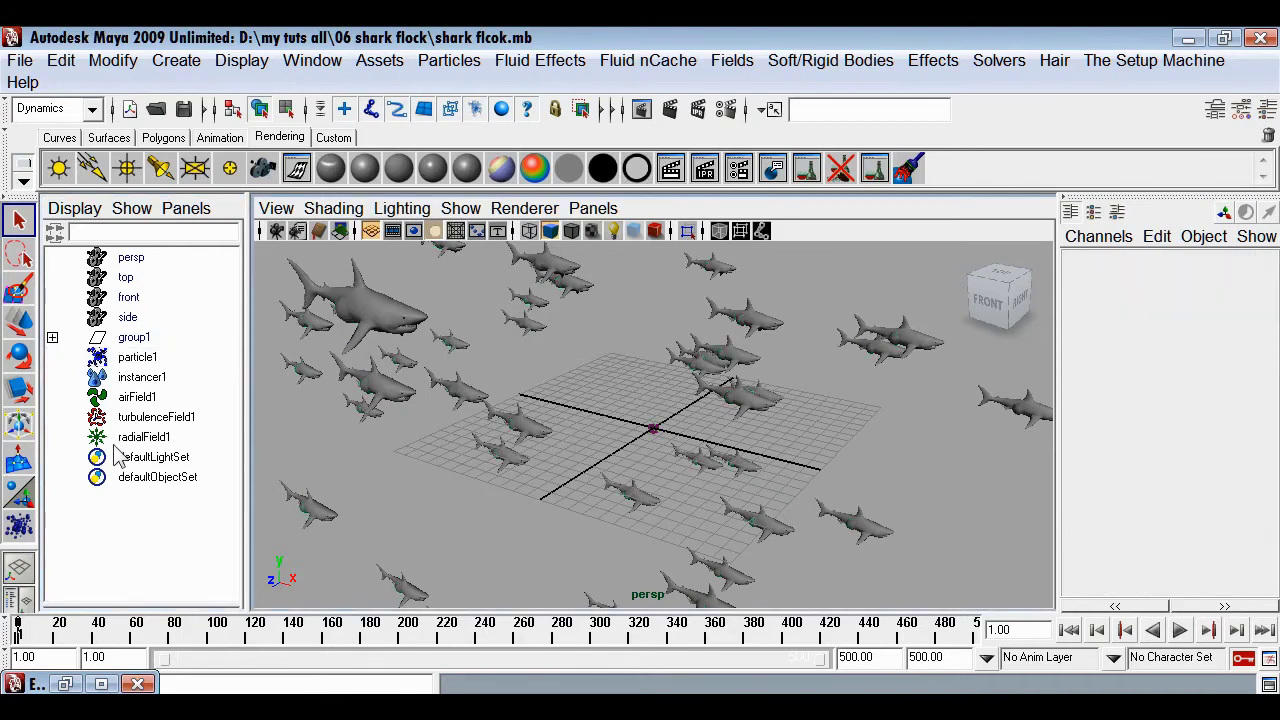
Use particle1 as the source of the Radial field and expand particle1's hierarchy
{"action": "left_click", "coordinate": [141, 440]}
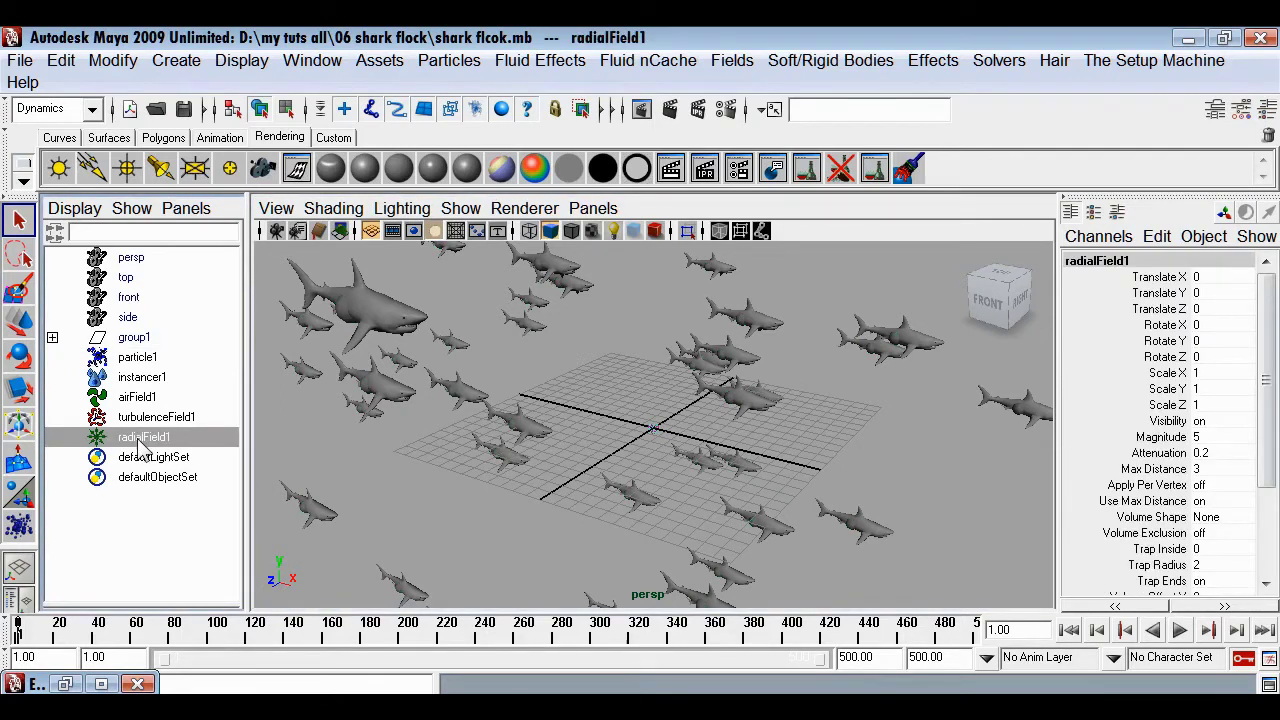
{"action": "left_click", "coordinate": [147, 360], "text": "ctrl"}
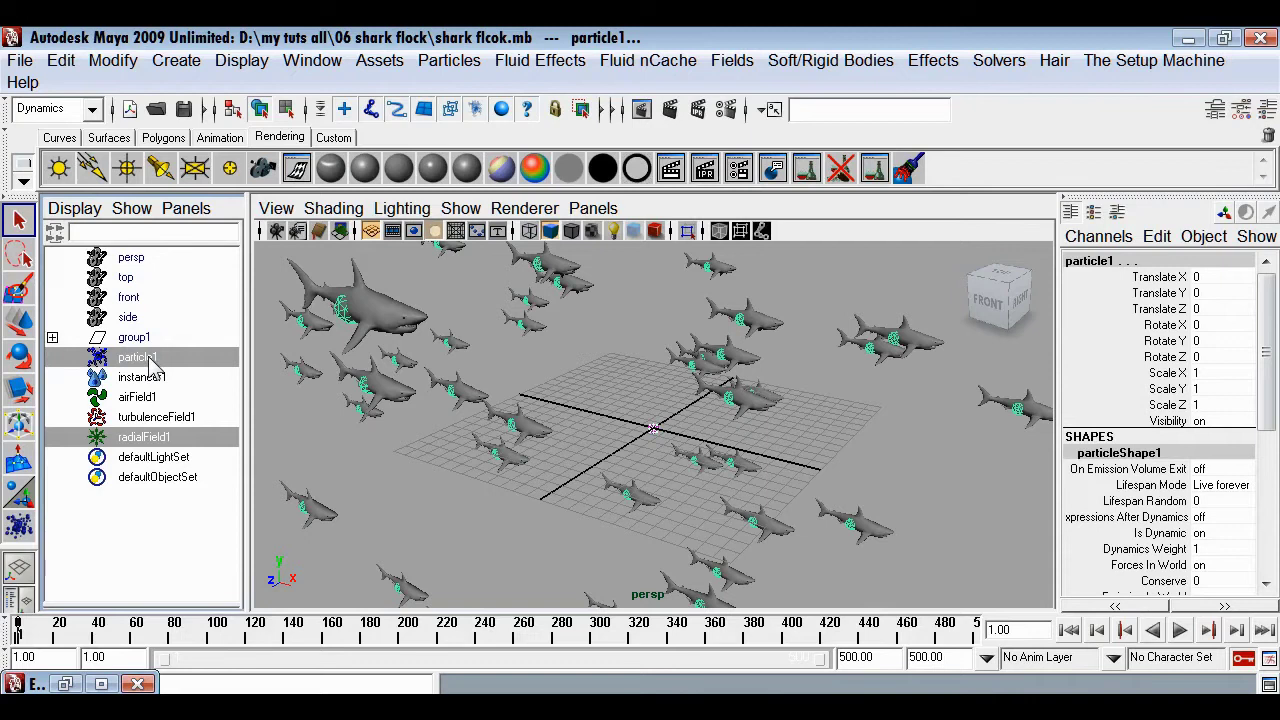
{"action": "left_click", "coordinate": [732, 61]}
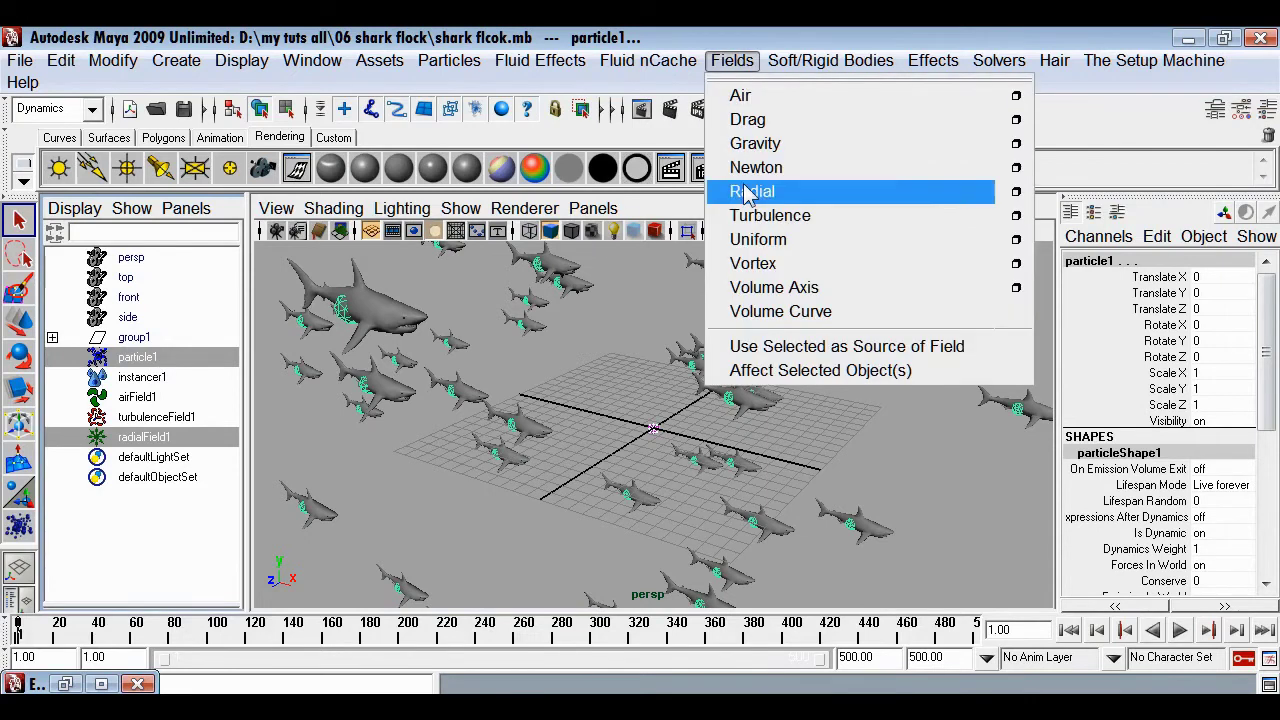
{"action": "left_click", "coordinate": [835, 350]}
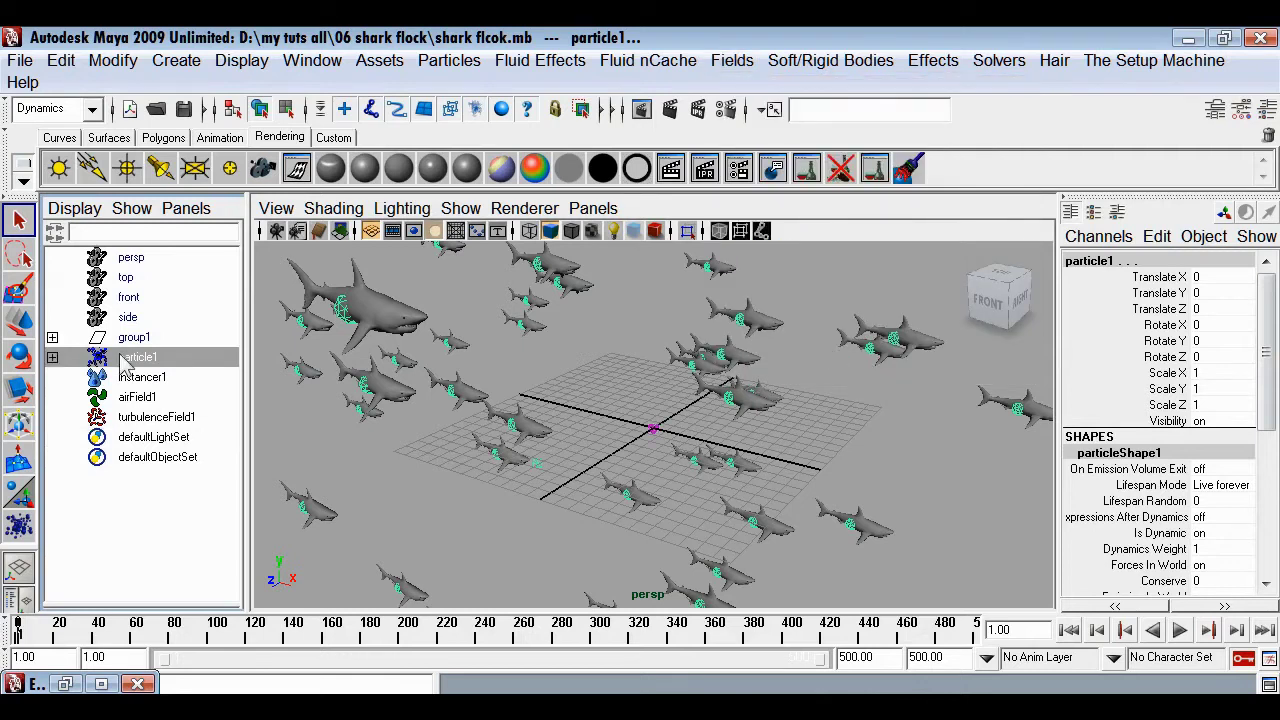
{"action": "left_click", "coordinate": [52, 357]}
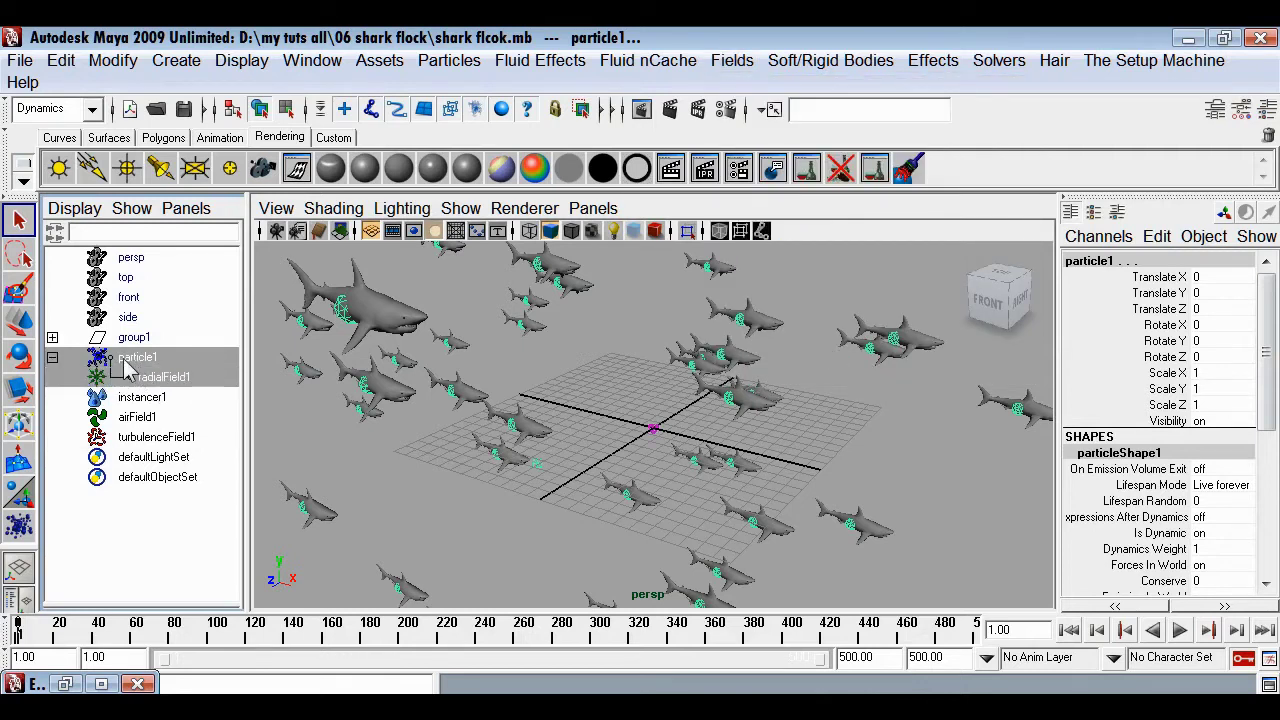
Turn on Apply Per Vertex for the Radial field parented under particle1
{"action": "left_click", "coordinate": [162, 378]}
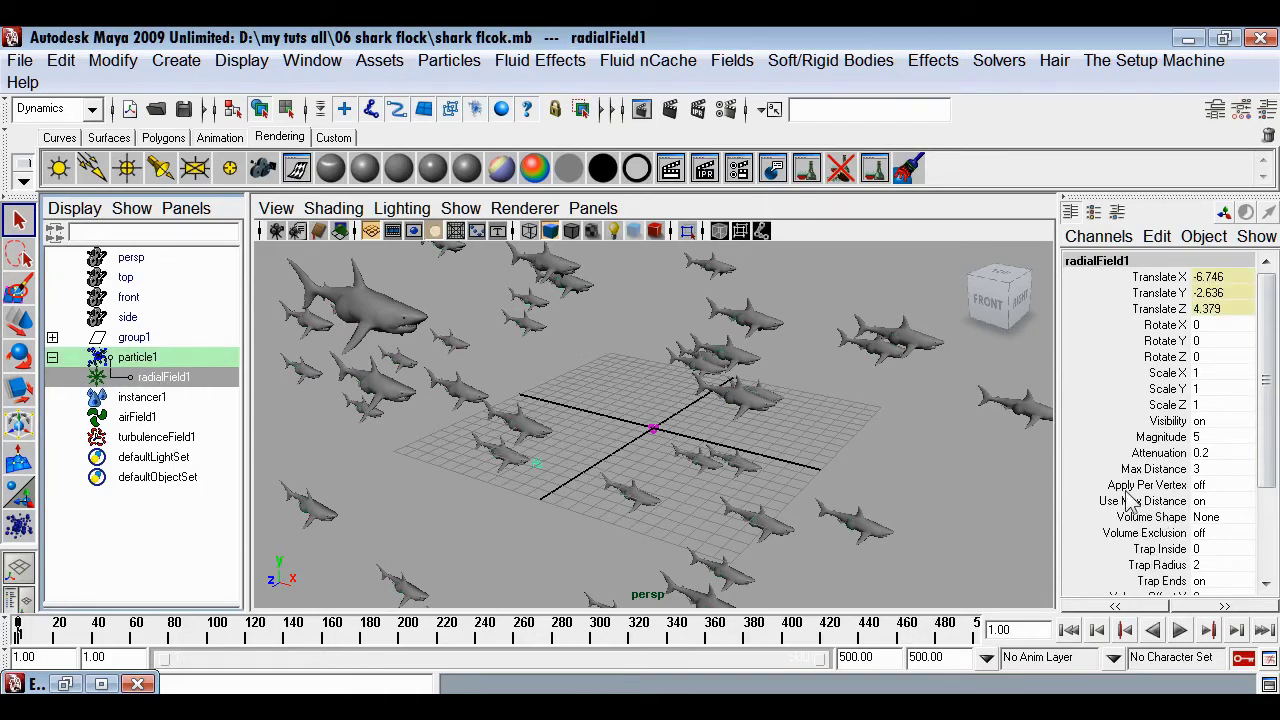
{"action": "left_click", "coordinate": [1220, 486]}
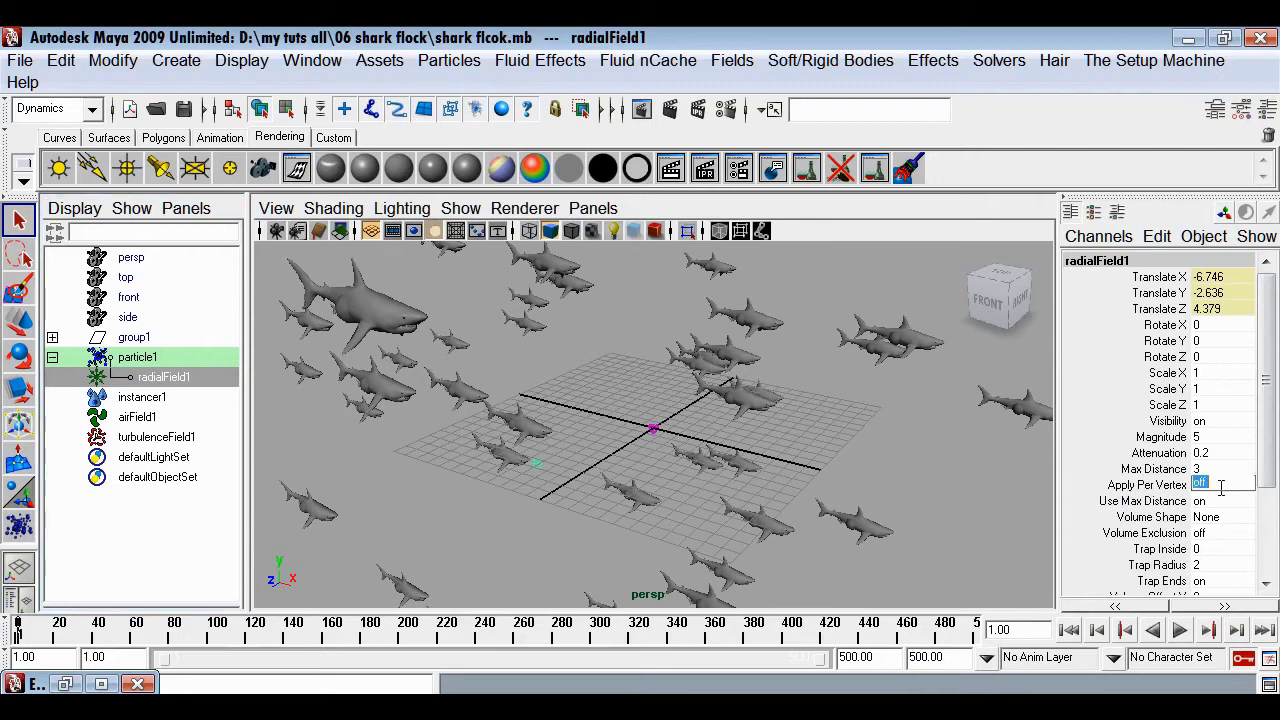
{"action": "key", "text": "Return"}
{"action": "left_click", "coordinate": [1161, 482]}
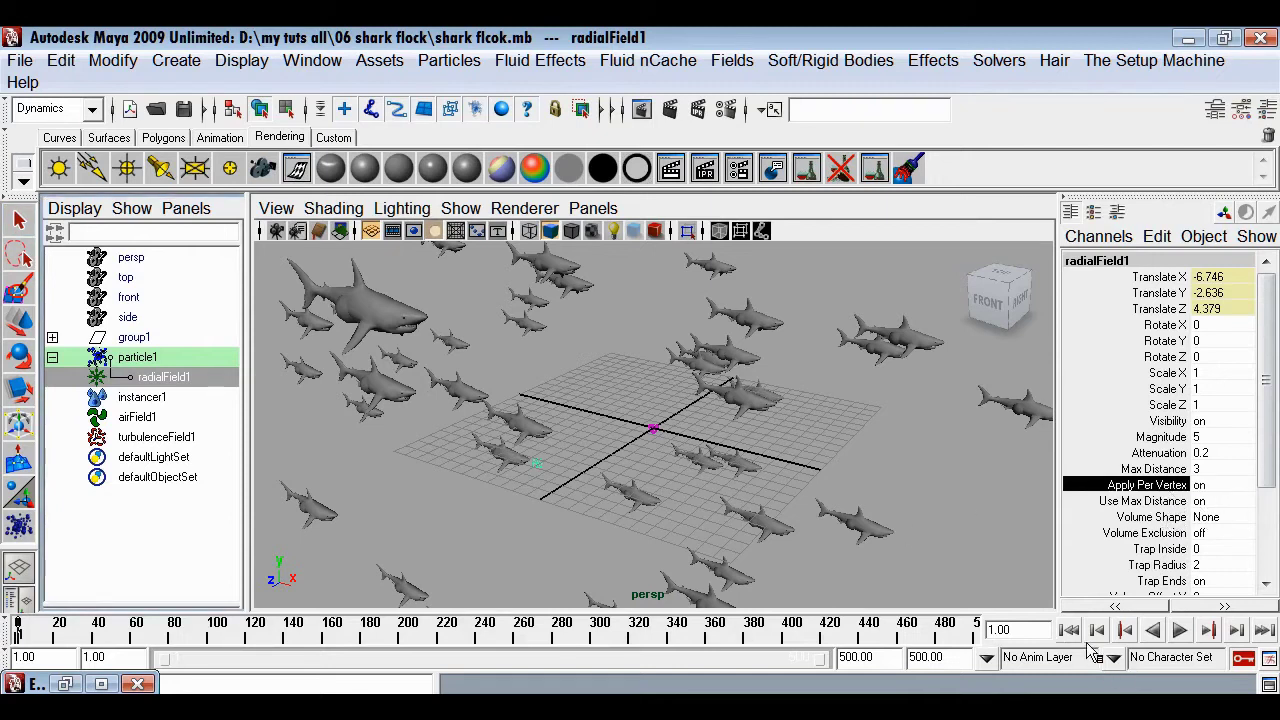
Play the simulation, examine the sharks' spacing from several angles, and return to frame 1
{"action": "left_click", "coordinate": [1180, 630]}
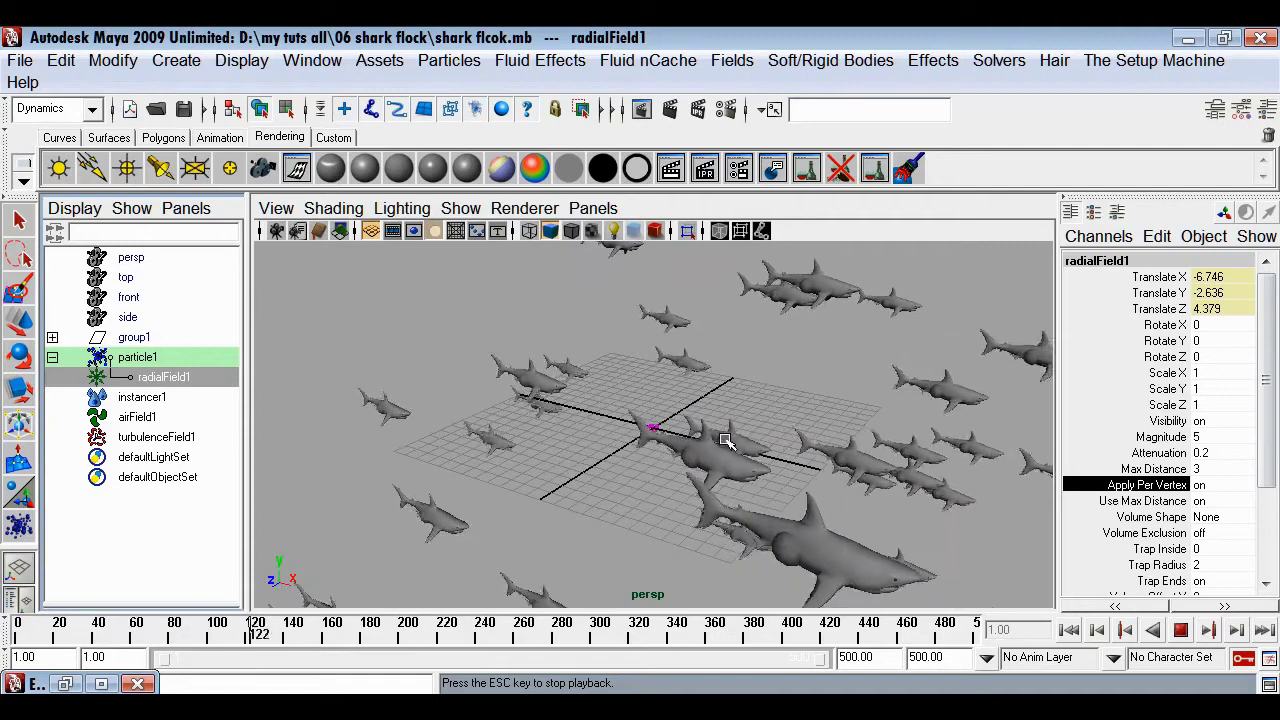
{"action": "left_click_drag", "start_coordinate": [928, 507], "coordinate": [634, 563], "text": "alt"}
{"action": "right_click_drag", "start_coordinate": [634, 563], "coordinate": [862, 570], "text": "alt"}
{"action": "left_click_drag", "start_coordinate": [862, 570], "coordinate": [627, 520], "text": "alt"}
{"action": "key", "text": "Escape"}
{"action": "left_click_drag", "start_coordinate": [726, 488], "coordinate": [781, 531], "text": "alt"}
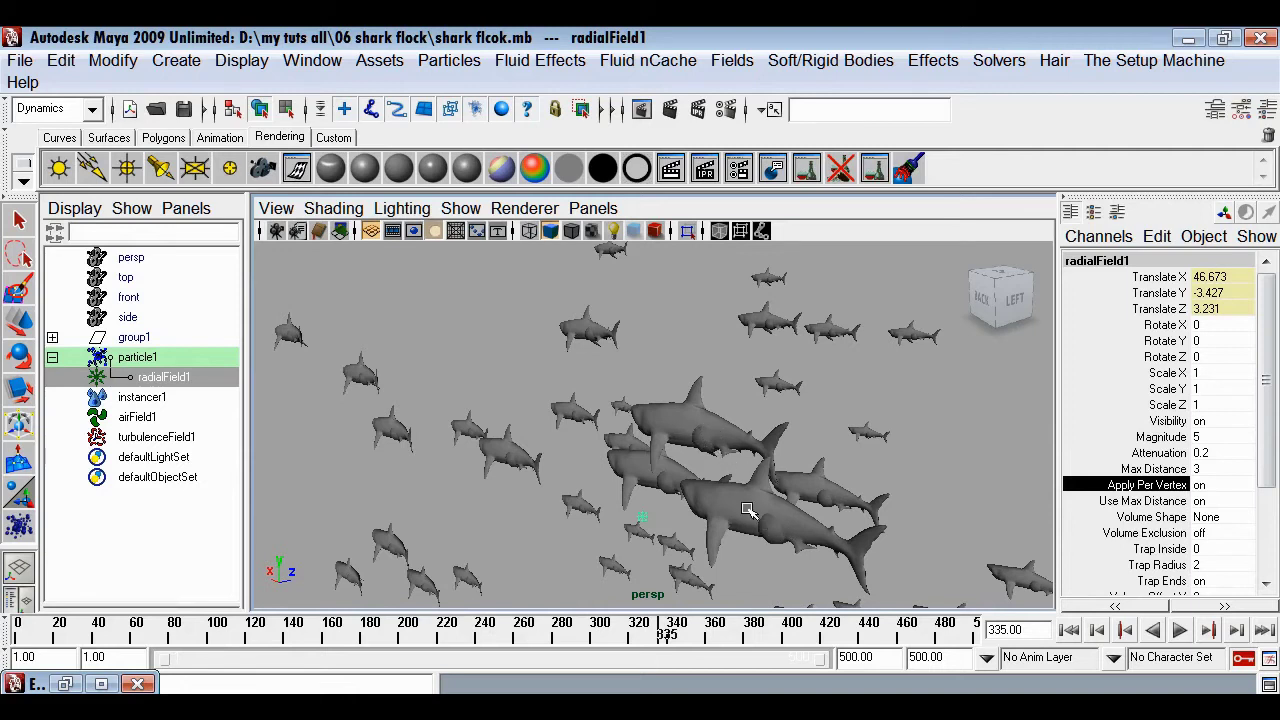
{"action": "left_click_drag", "start_coordinate": [783, 553], "coordinate": [810, 552], "text": "alt"}
{"action": "left_click", "coordinate": [1068, 630]}
Set the Radial field's Magnitude to 10
{"action": "left_click", "coordinate": [1160, 437]}
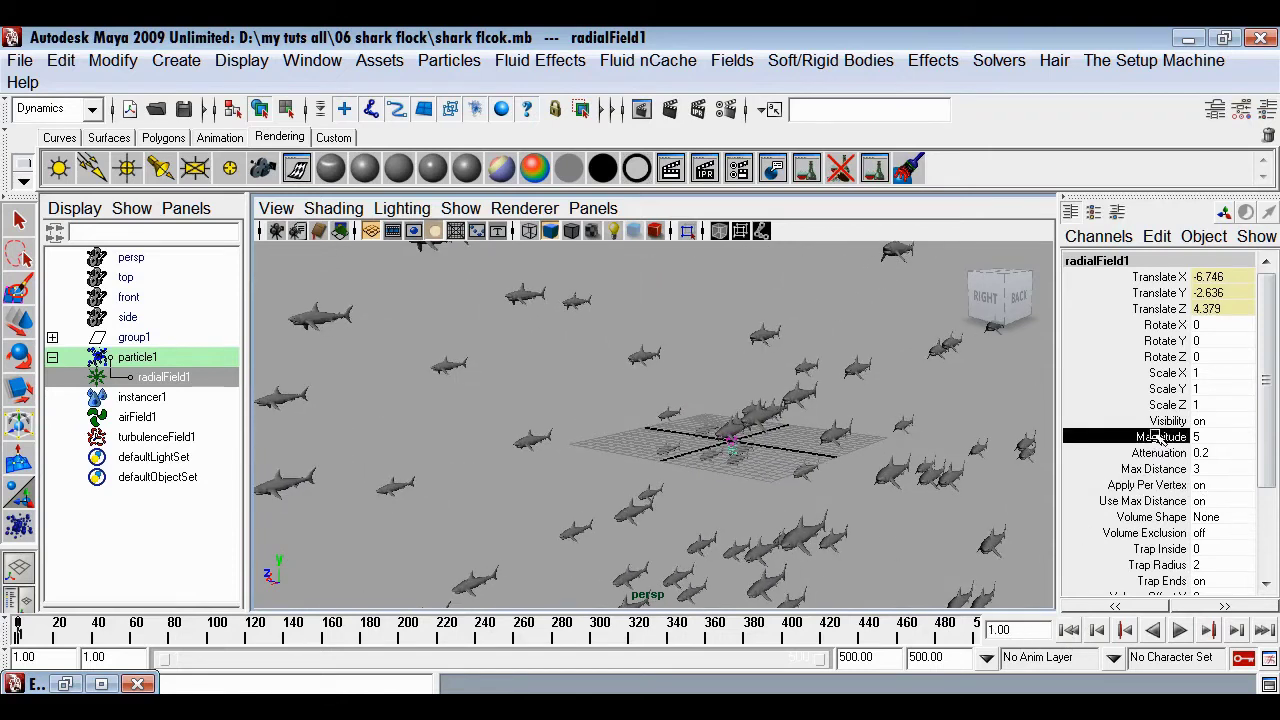
{"action": "left_click", "coordinate": [1216, 437]}
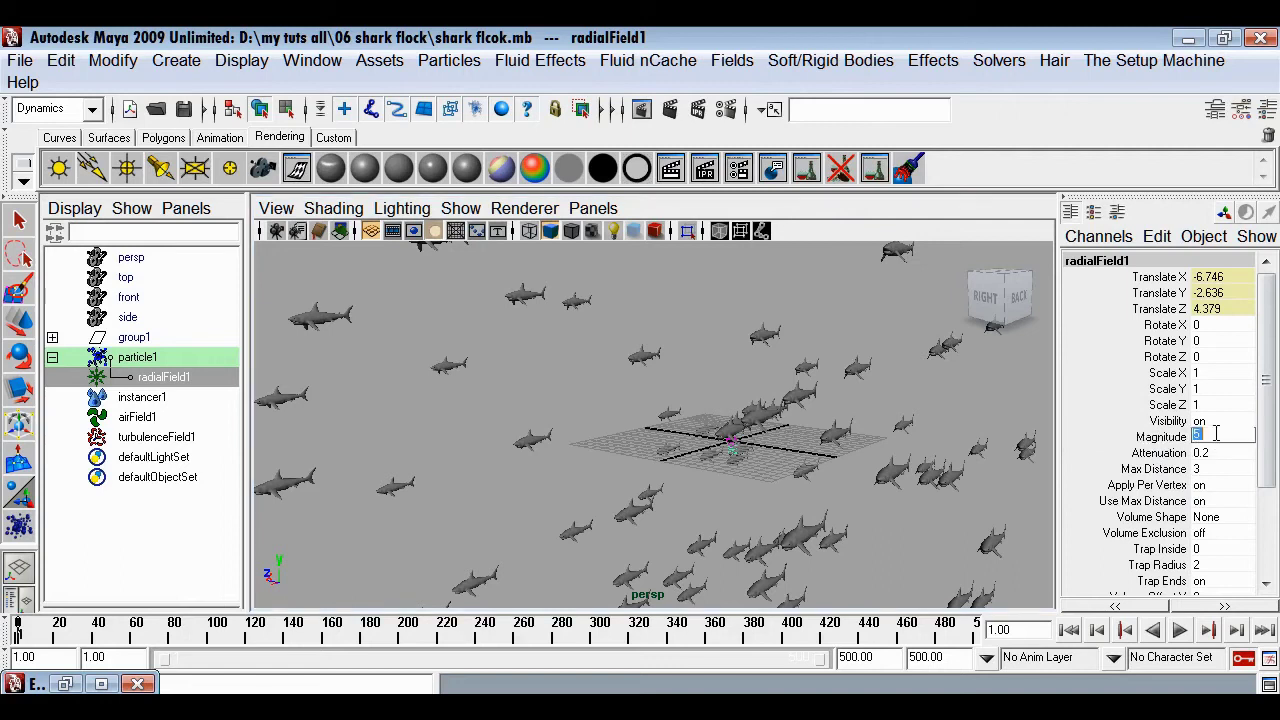
{"action": "type", "text": "10"}
{"action": "key", "text": "Return"}
Try a Max Distance of 20 on the Radial field, play the simulation and rewind it
{"action": "left_click", "coordinate": [1206, 468]}
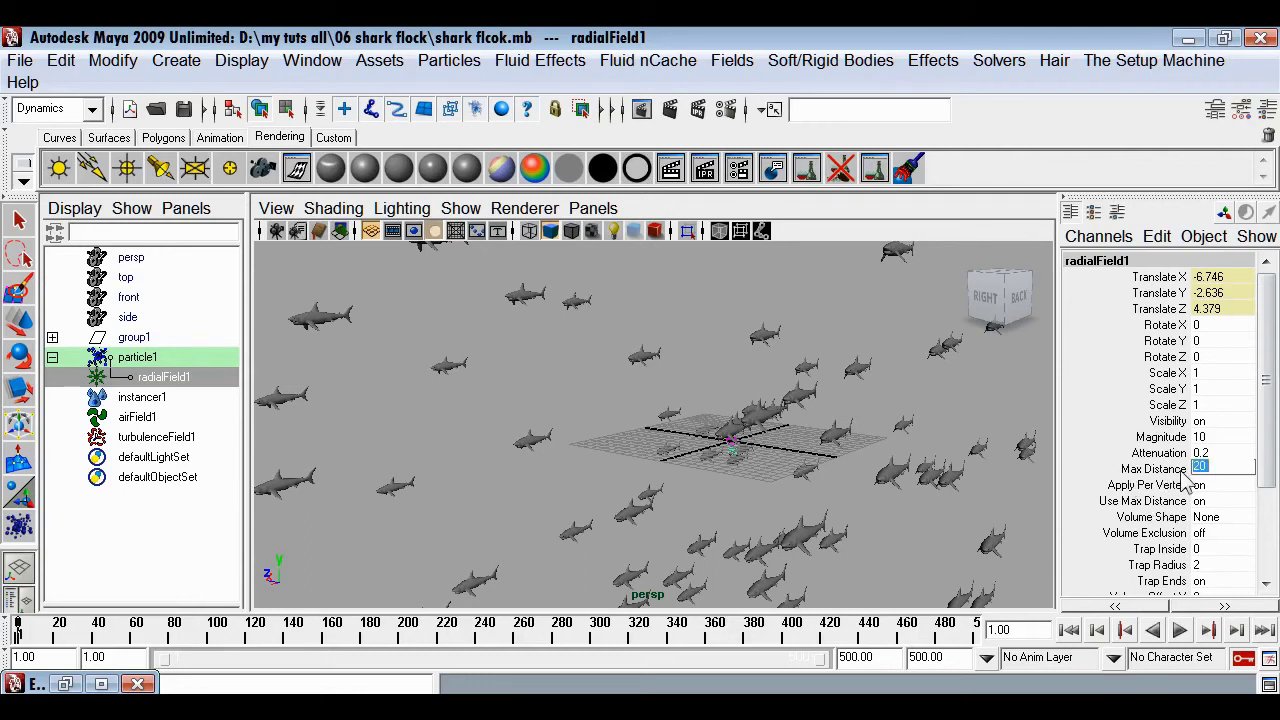
{"action": "key", "text": "Return"}
{"action": "key", "text": "w"}
{"action": "middle_click_drag", "start_coordinate": [703, 351], "coordinate": [776, 430], "text": "alt"}
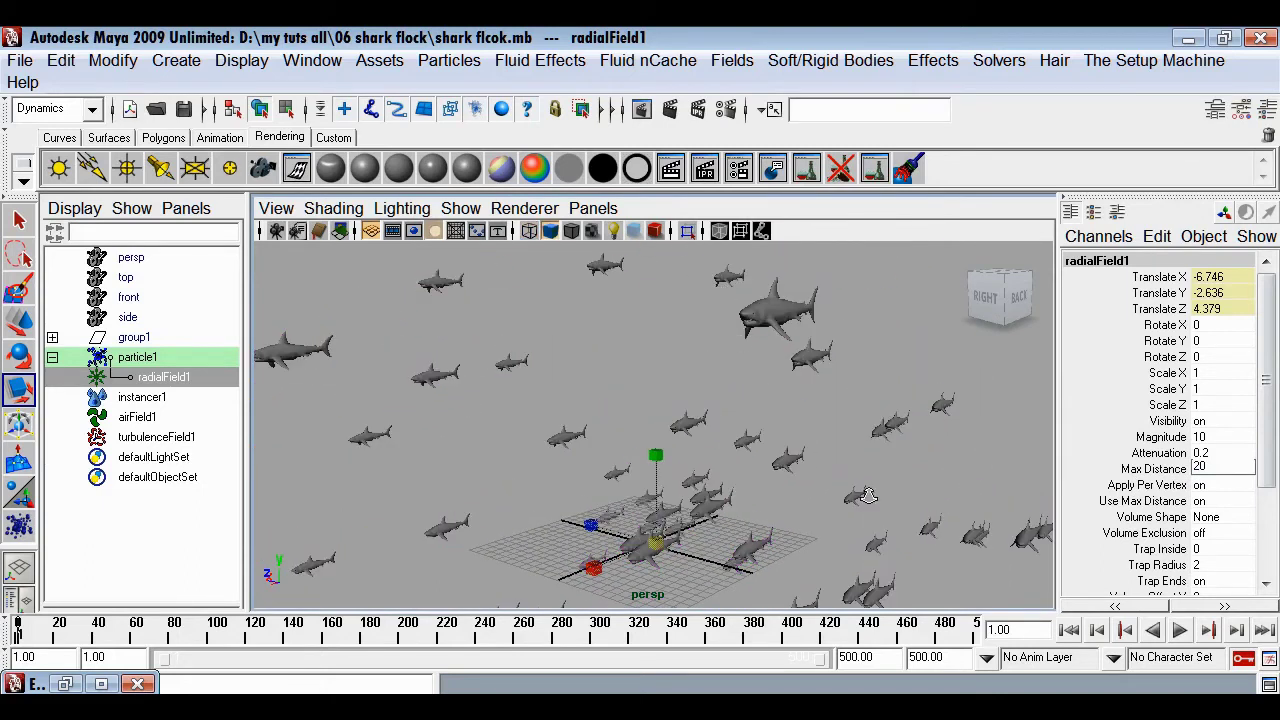
{"action": "scroll", "coordinate": [868, 496], "scroll_direction": "down", "scroll_amount": 3}
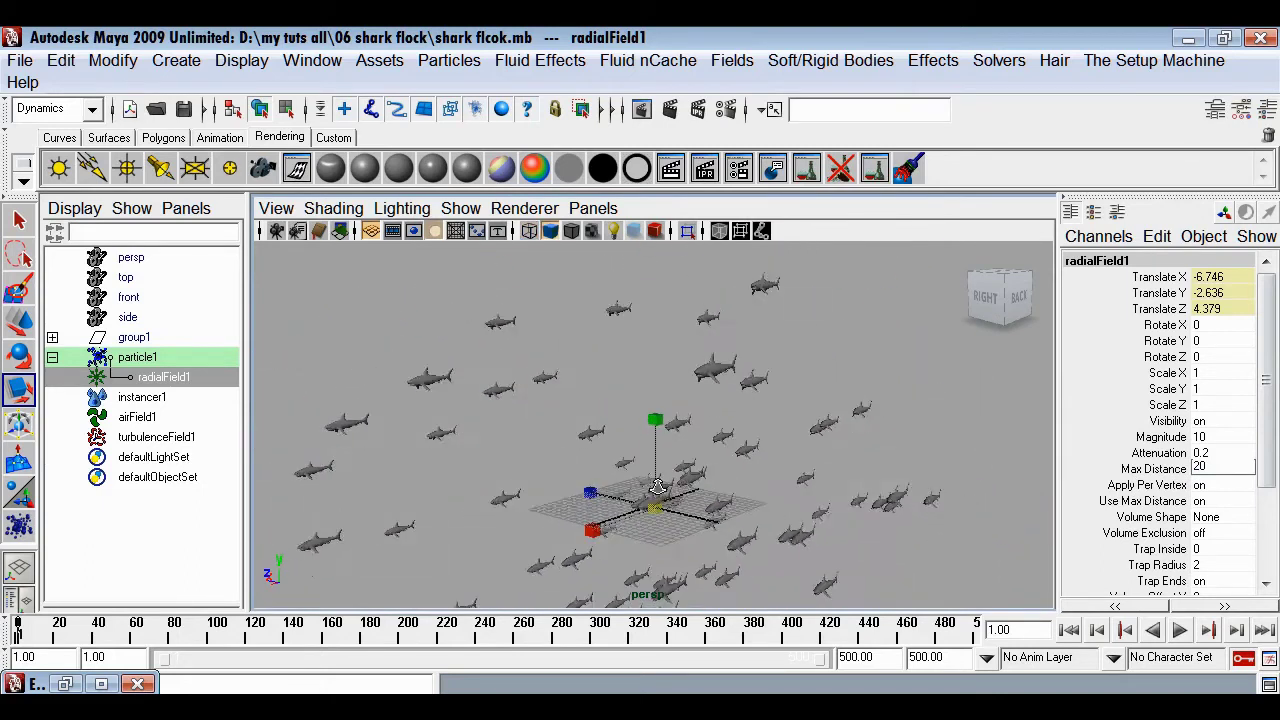
{"action": "left_click", "coordinate": [1180, 631]}
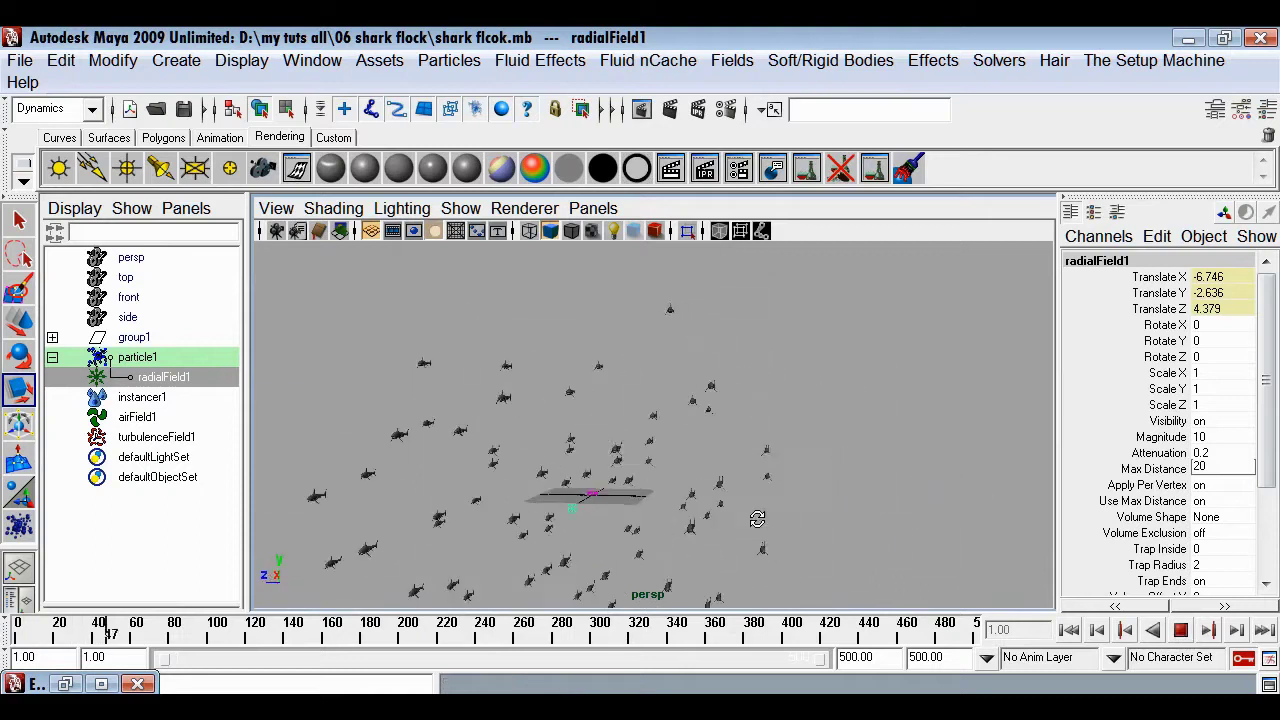
{"action": "left_click", "coordinate": [1068, 630]}
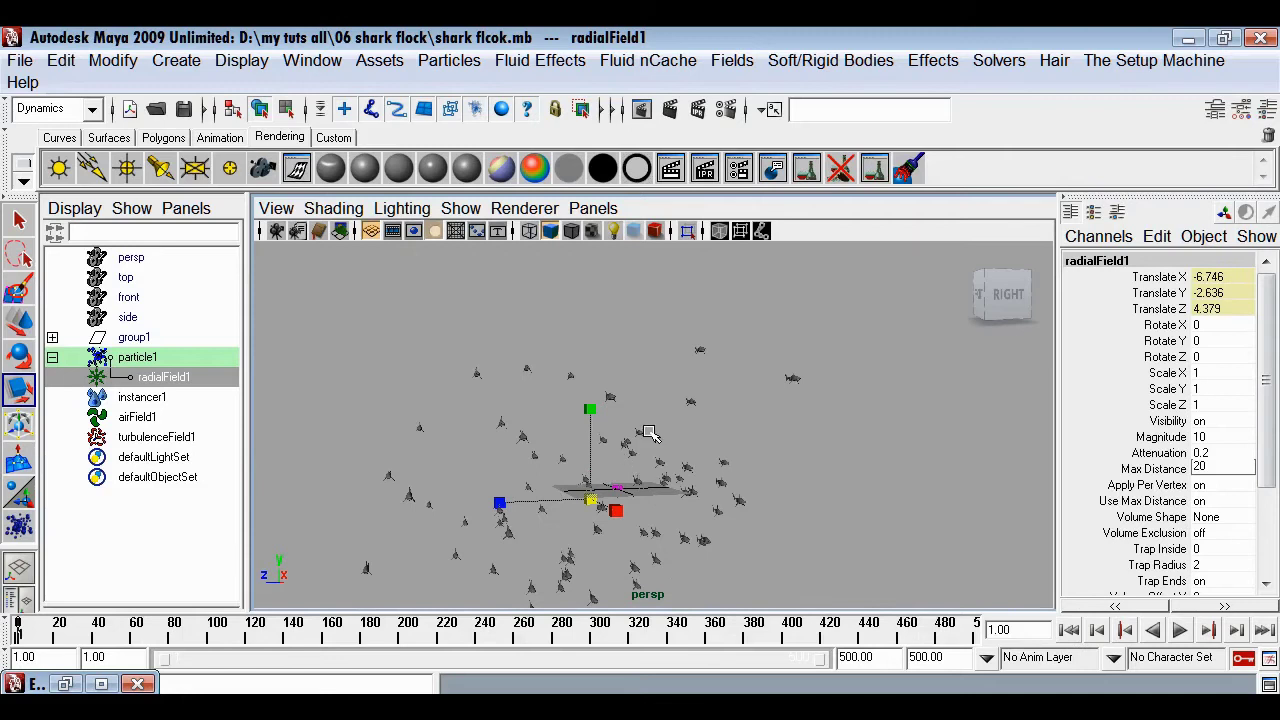
Replay the simulation from a closer view to examine how the sharks spread, and return to the first frame
{"action": "scroll", "coordinate": [610, 480], "scroll_direction": "up", "scroll_amount": 3}
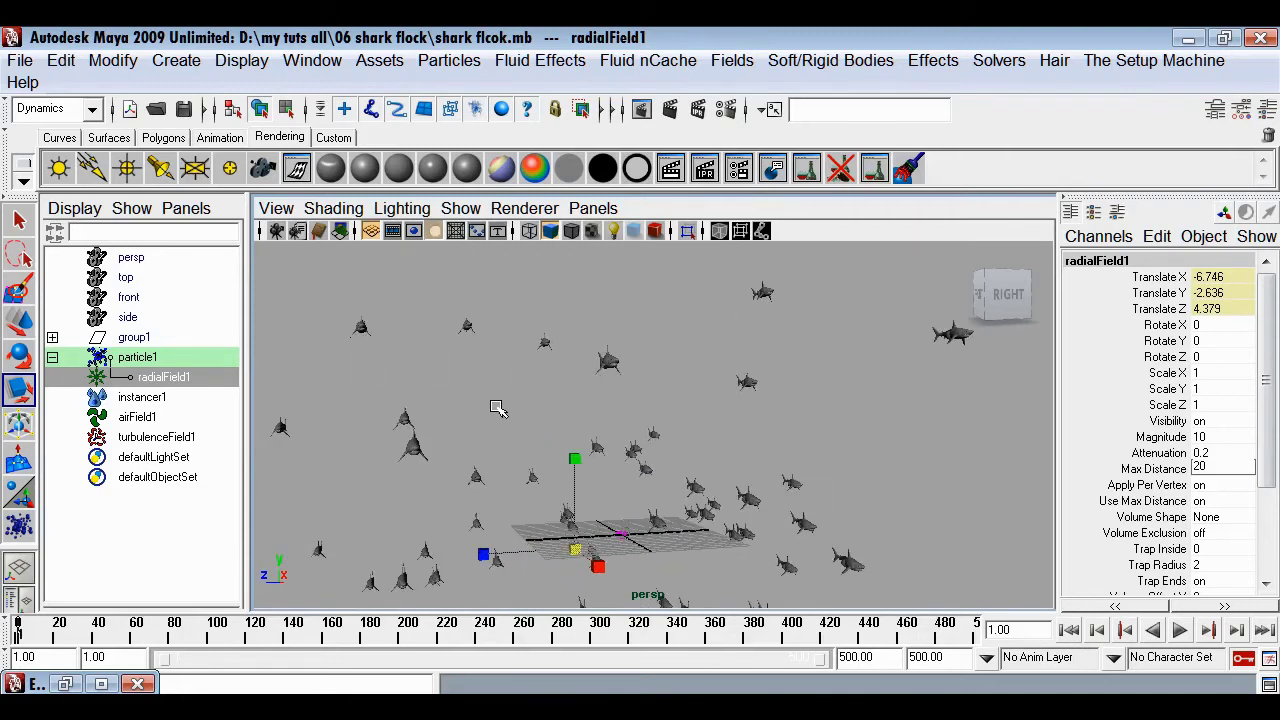
{"action": "double_click", "coordinate": [1208, 468]}
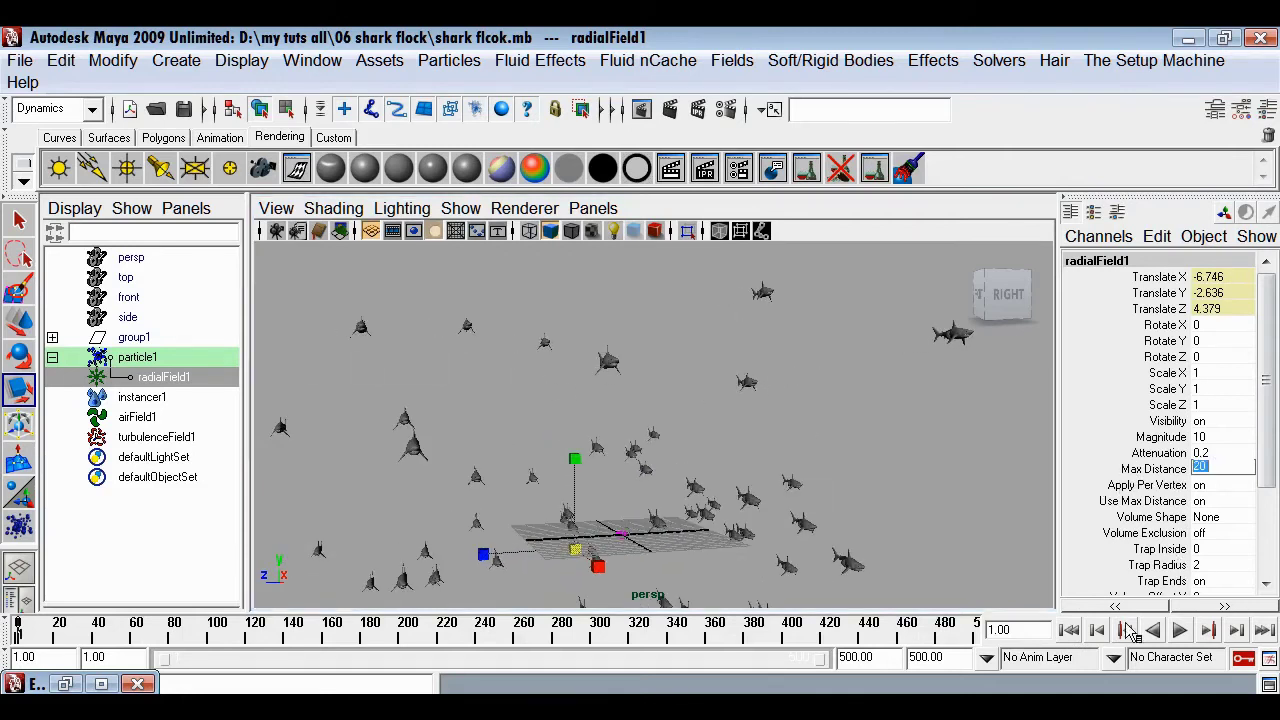
{"action": "left_click", "coordinate": [1180, 630]}
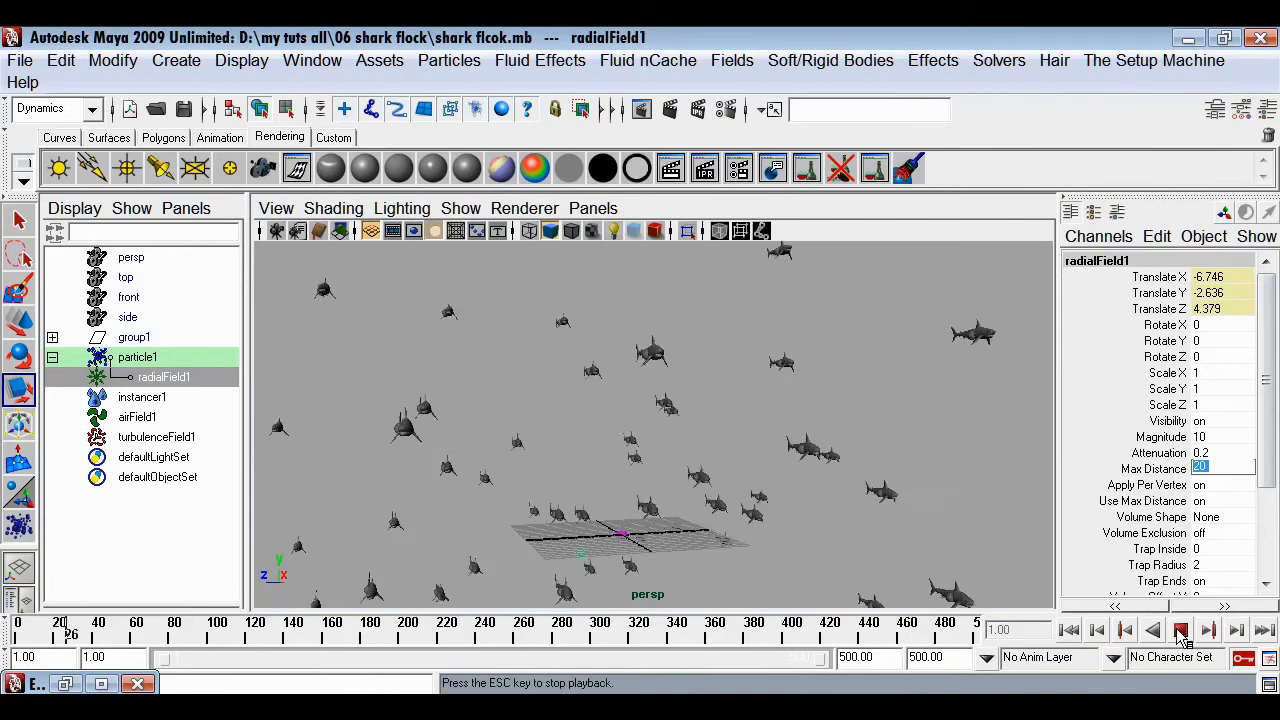
{"action": "scroll", "coordinate": [757, 563], "scroll_direction": "up", "scroll_amount": 2}
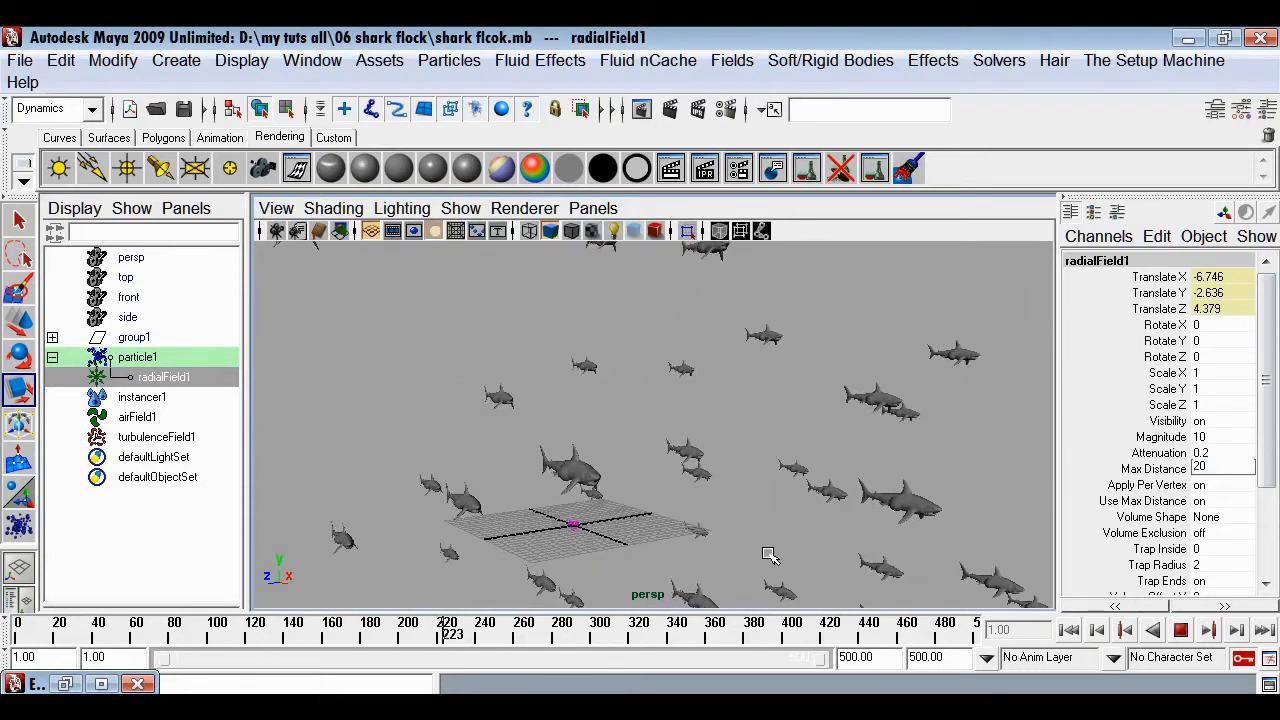
{"action": "left_click", "coordinate": [1180, 630]}
{"action": "left_click", "coordinate": [1070, 630]}
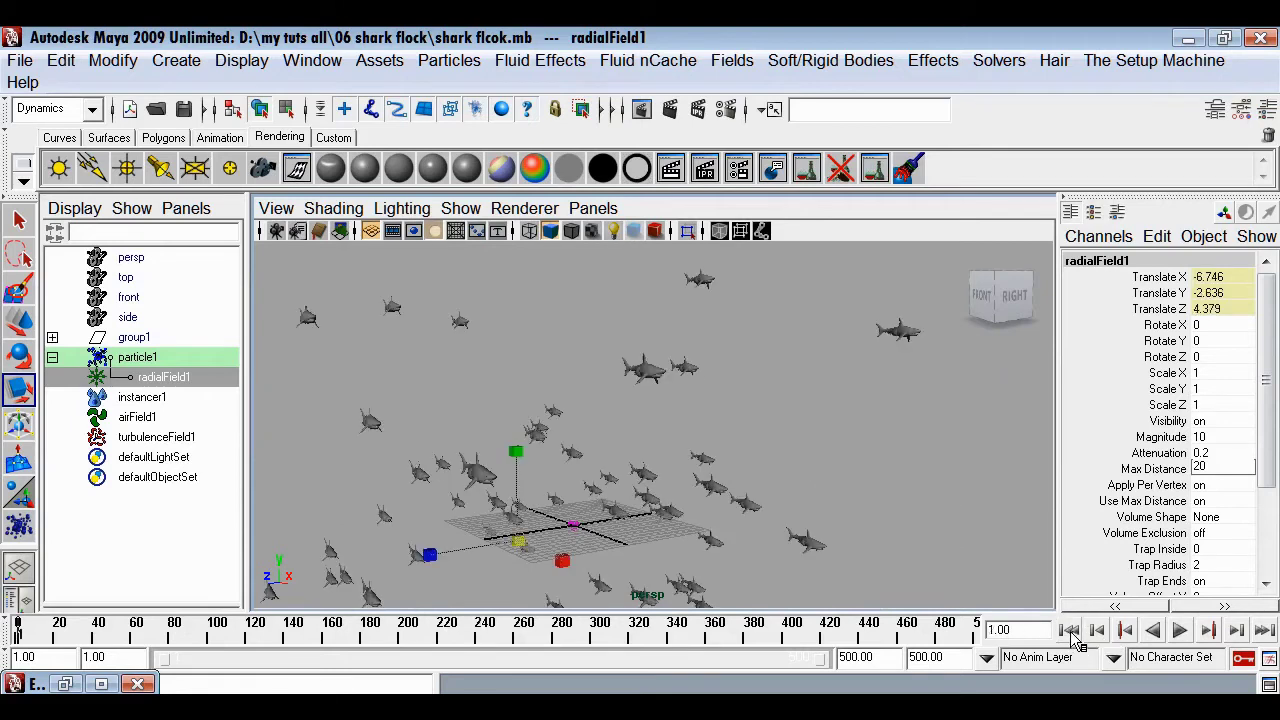
Set the Radial field's Max Distance to 3 and play the simulation to check the sharks' spacing
{"action": "double_click", "coordinate": [1214, 469]}
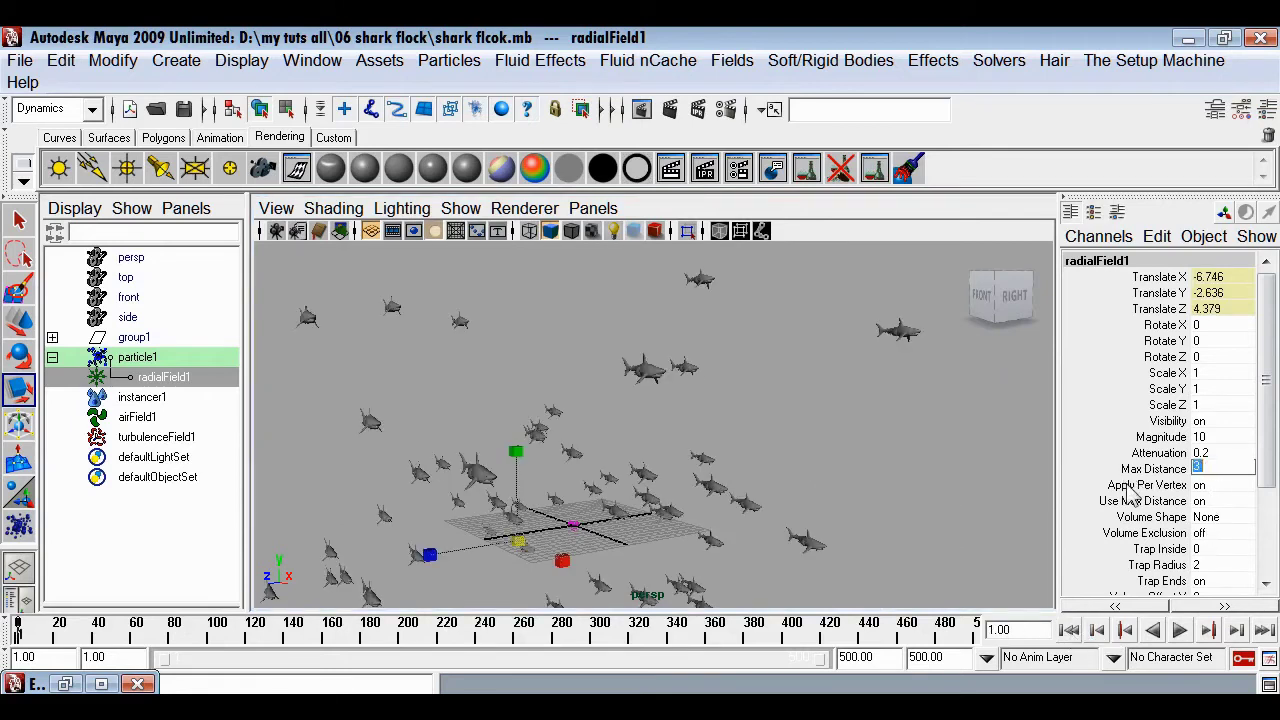
{"action": "left_click_drag", "start_coordinate": [597, 447], "coordinate": [568, 510], "text": "alt"}
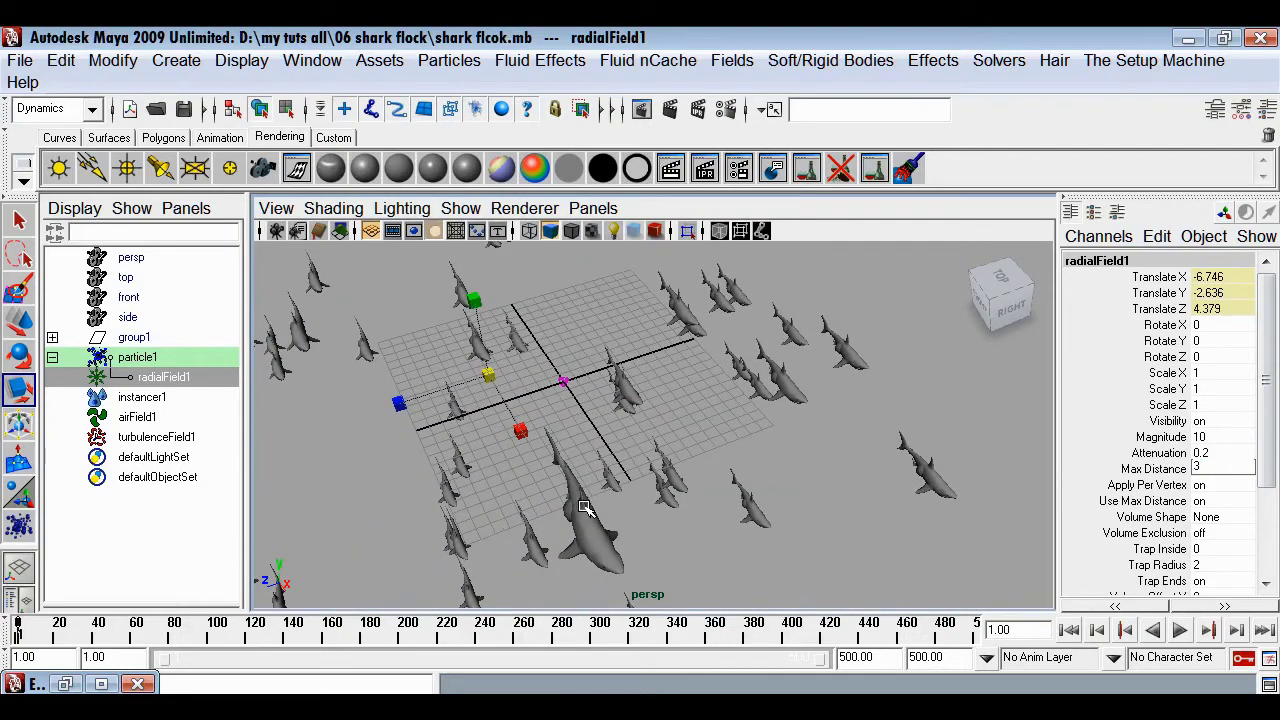
{"action": "left_click_drag", "start_coordinate": [590, 520], "coordinate": [618, 505], "text": "alt"}
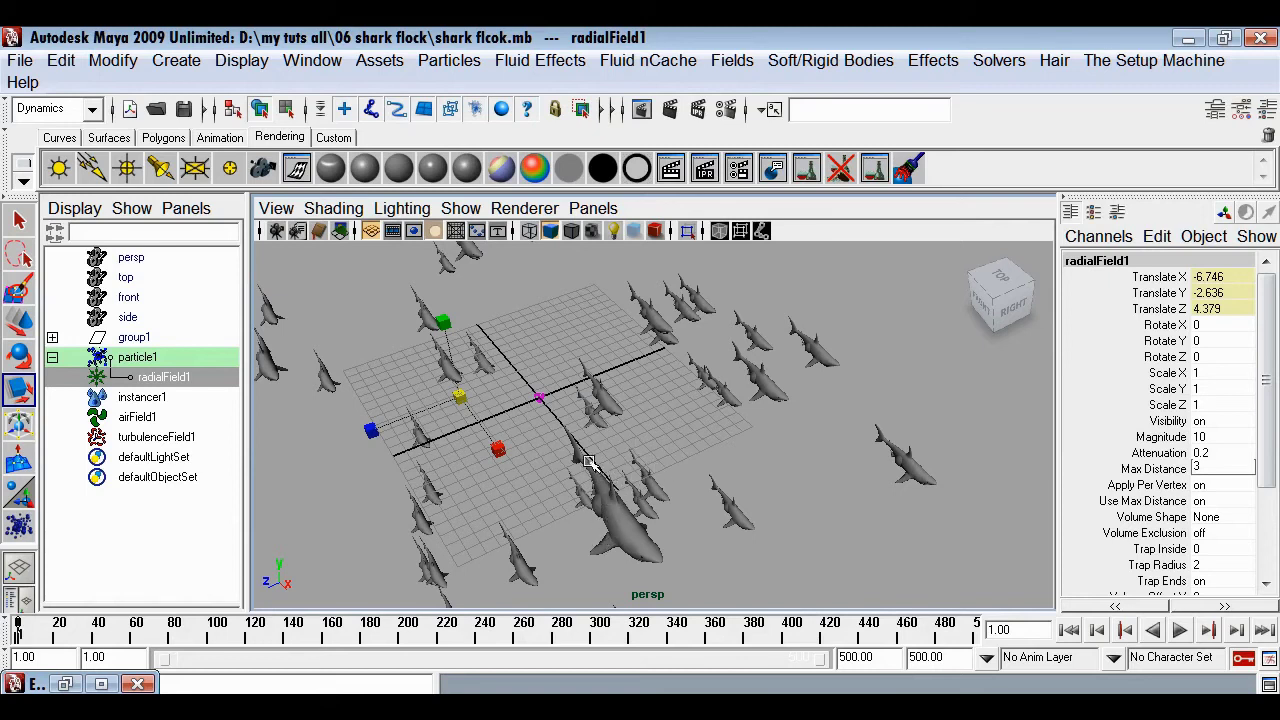
{"action": "scroll", "coordinate": [959, 524], "scroll_direction": "down", "scroll_amount": 5}
{"action": "left_click_drag", "start_coordinate": [959, 524], "coordinate": [966, 597], "text": "alt"}
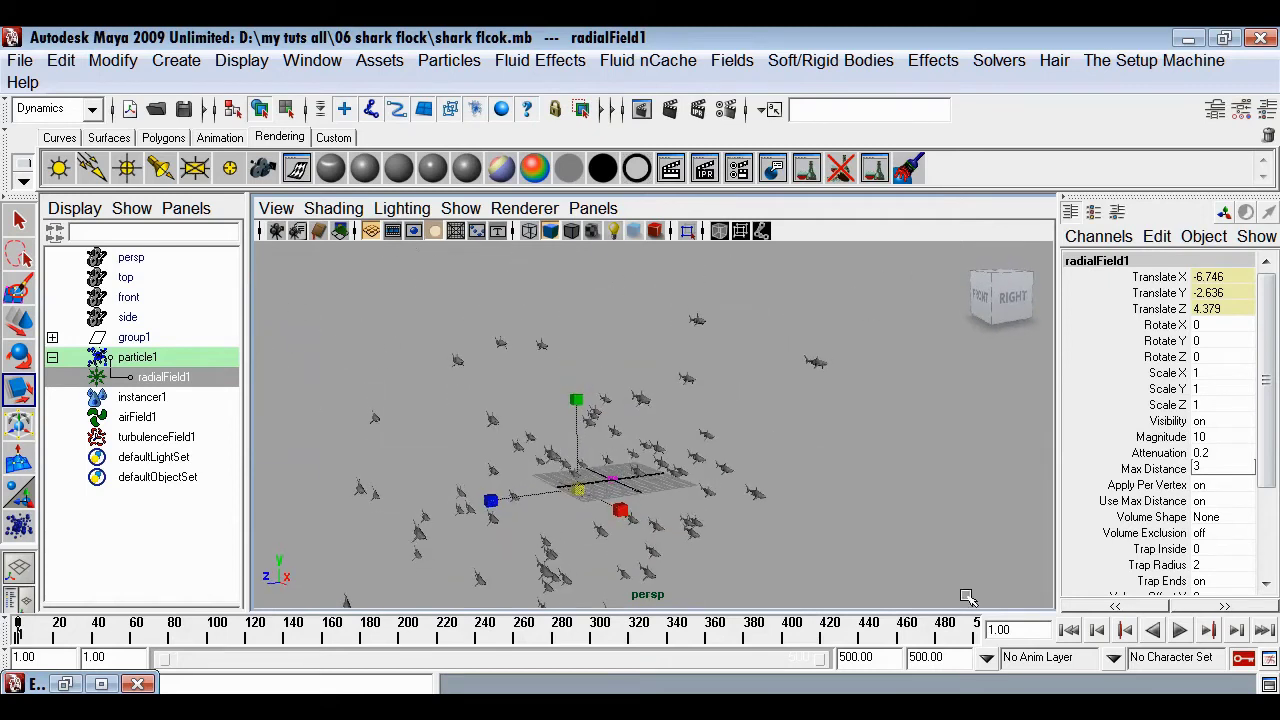
{"action": "right_click_drag", "start_coordinate": [484, 432], "coordinate": [669, 443], "text": "alt"}
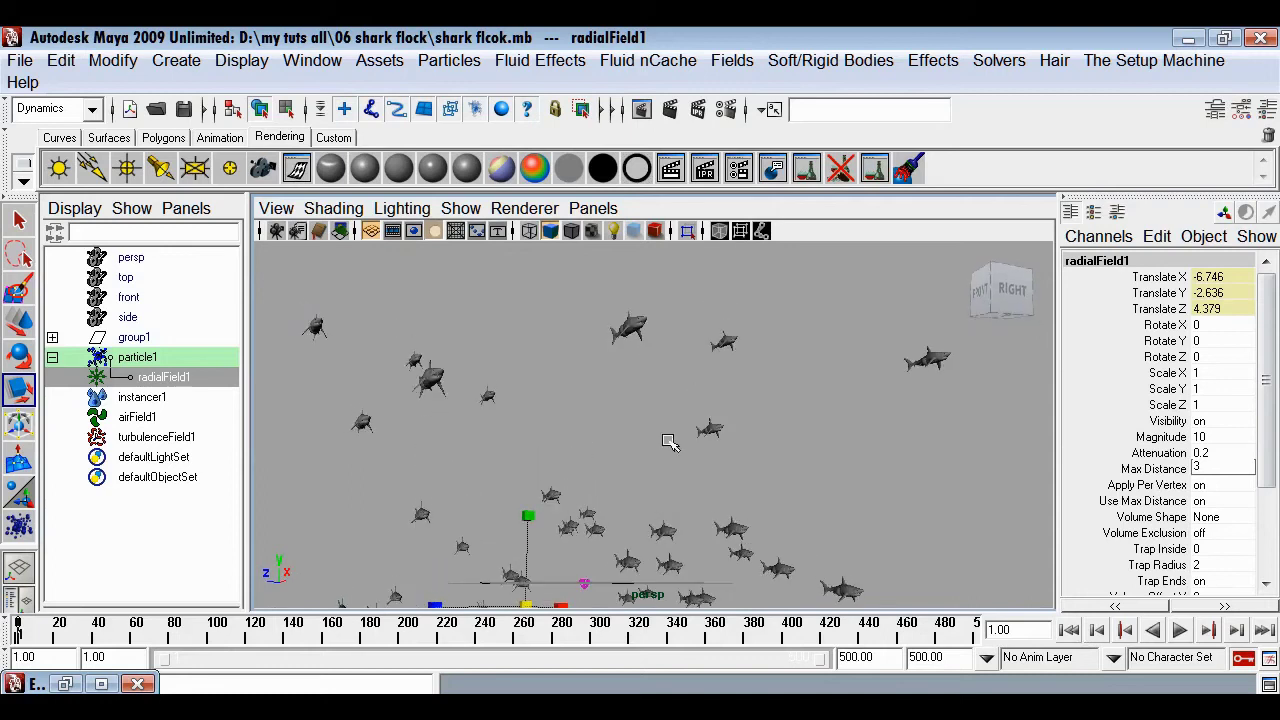
{"action": "left_click", "coordinate": [1180, 630]}
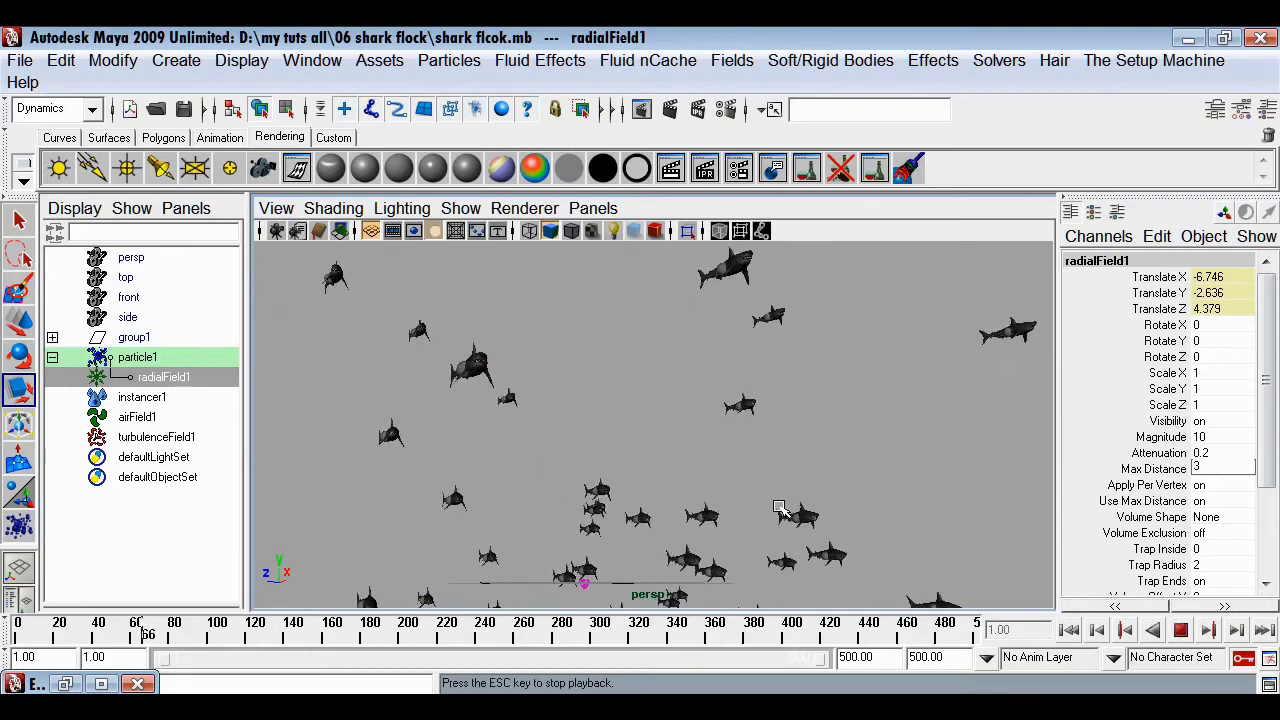
{"action": "left_click_drag", "start_coordinate": [783, 519], "coordinate": [737, 535], "text": "alt"}
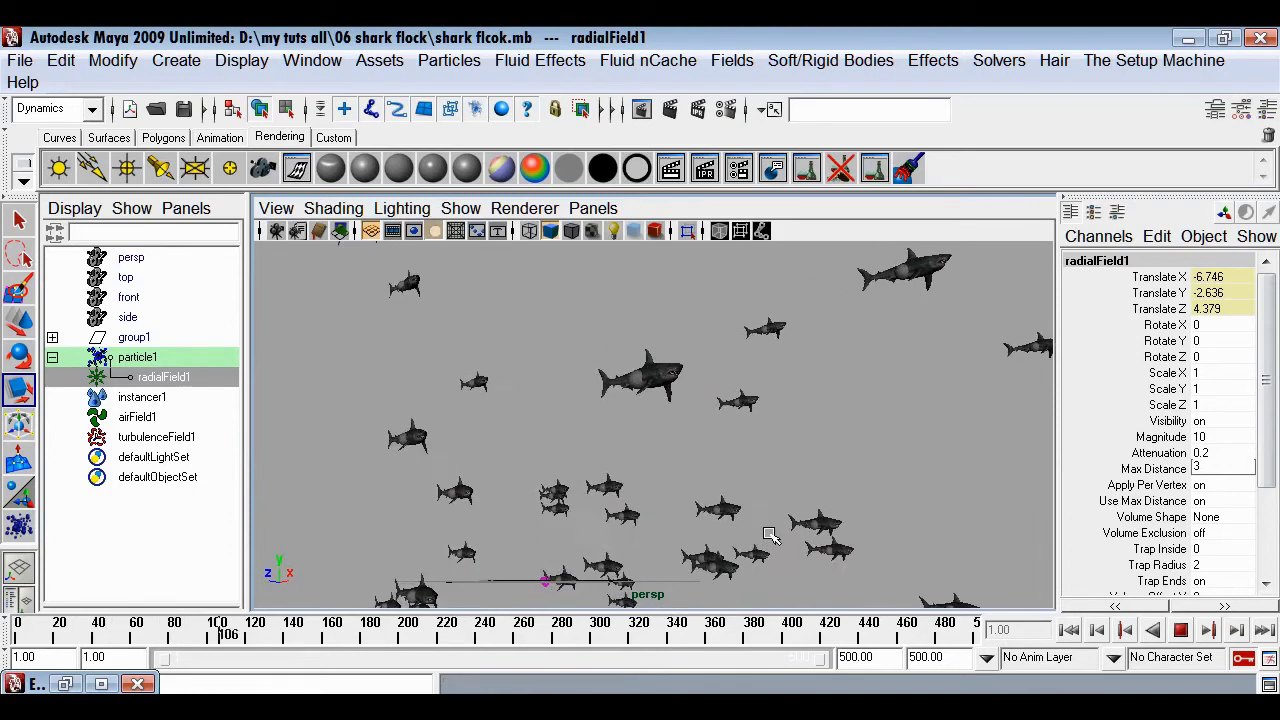